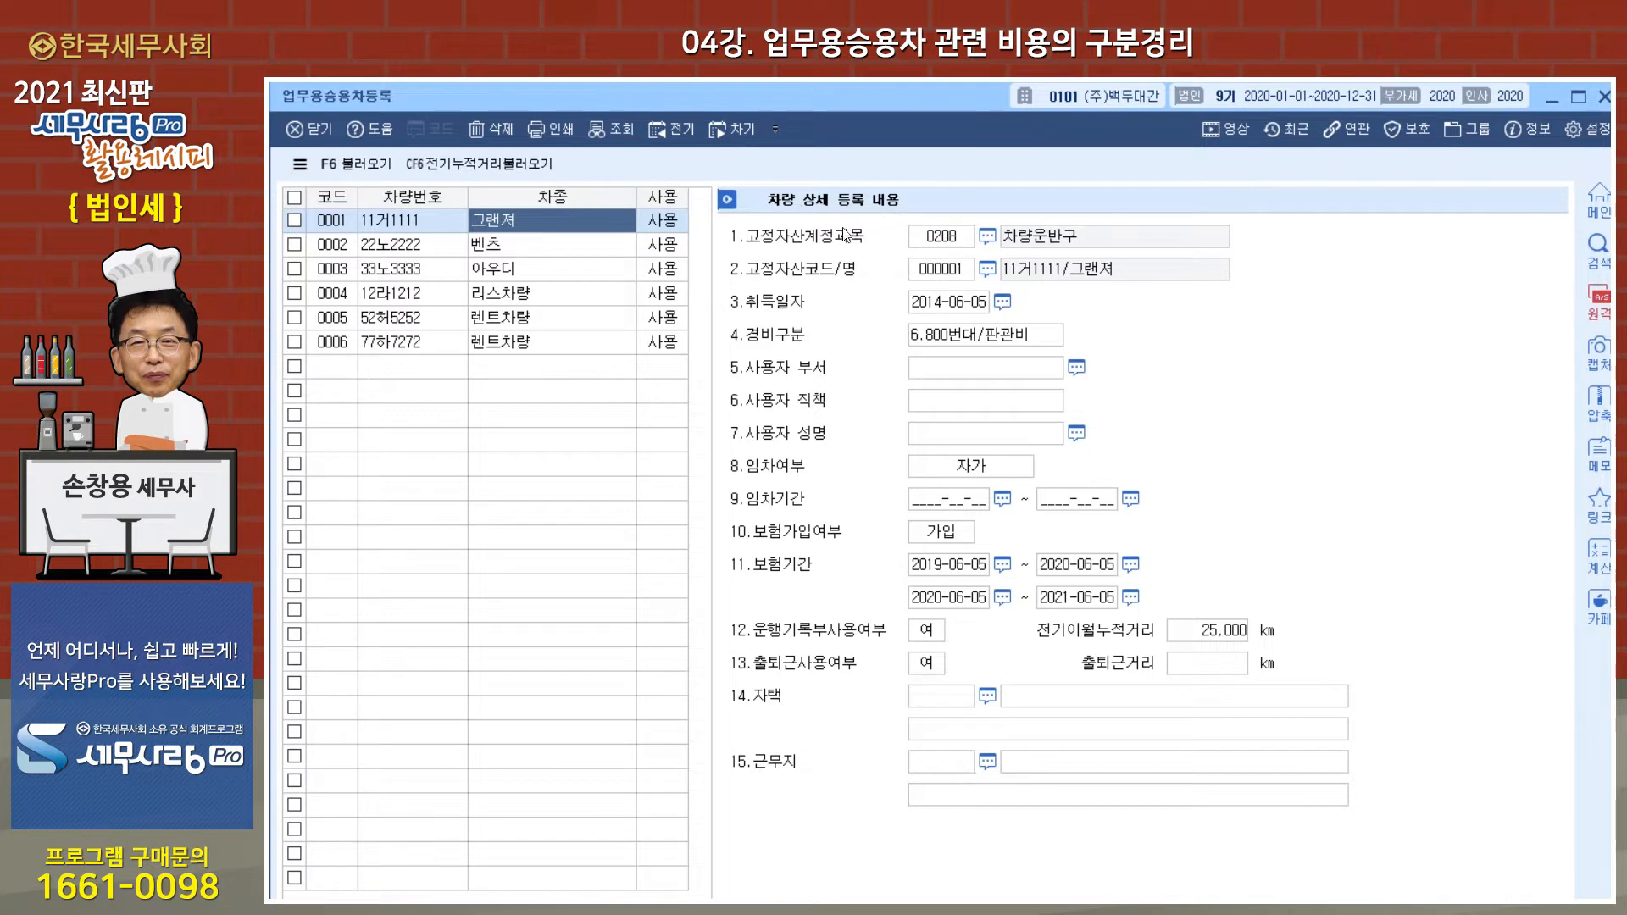
Step: Check the fixed-asset account and asset code fields of the 그랜져 in the business vehicle registration, and close the window
{"action": "left_click", "coordinate": [947, 241]}
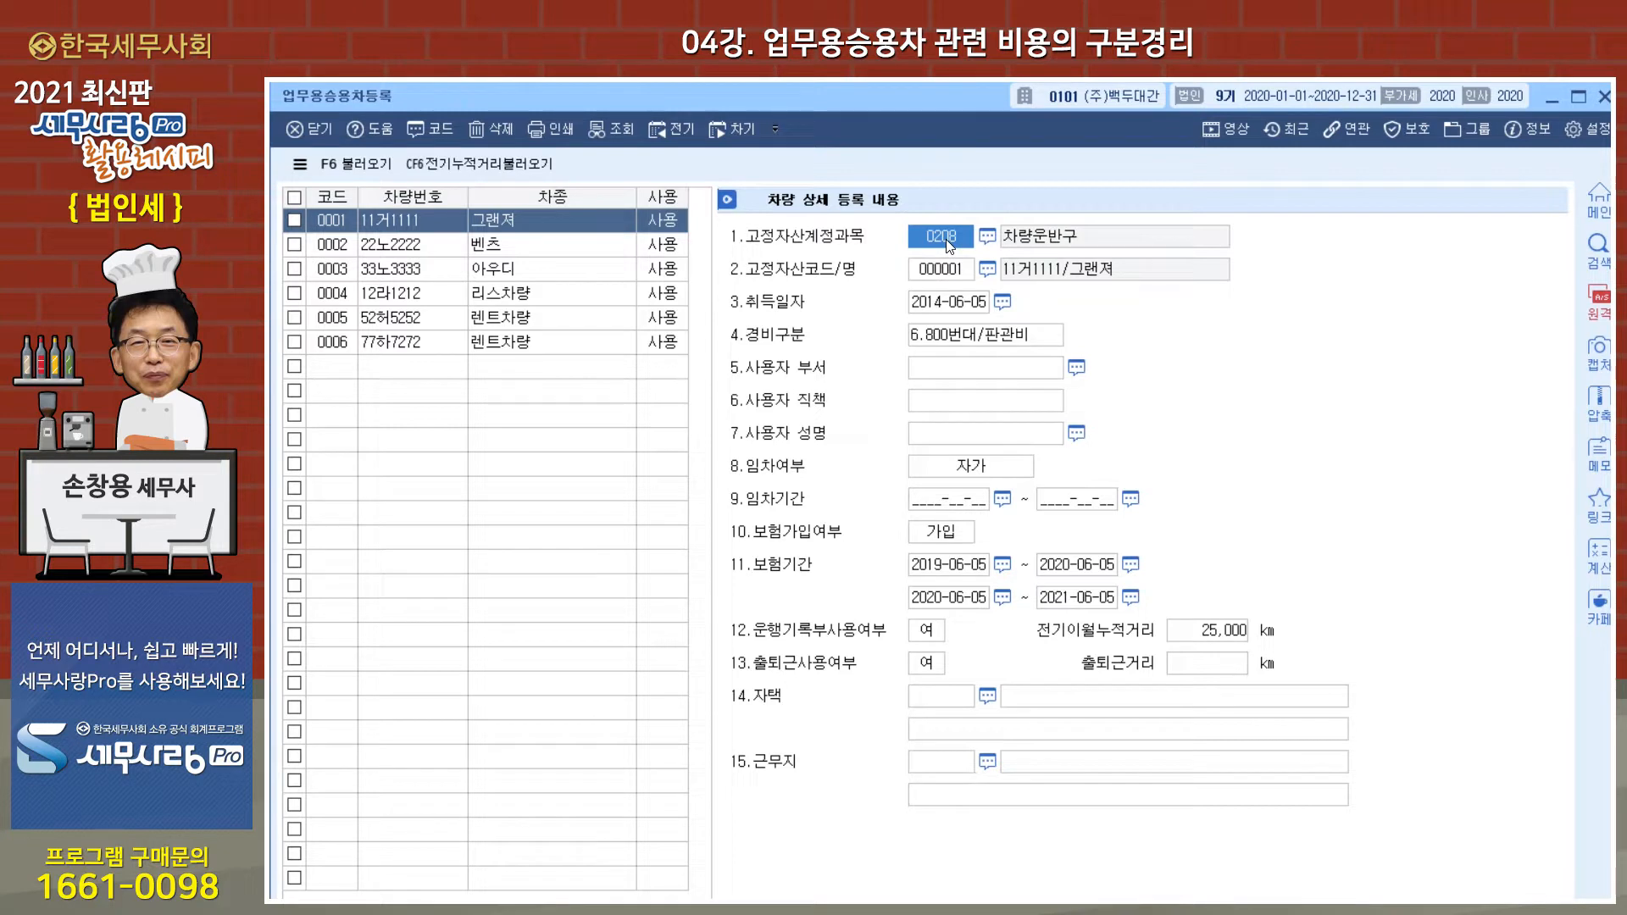
{"action": "left_click", "coordinate": [962, 279]}
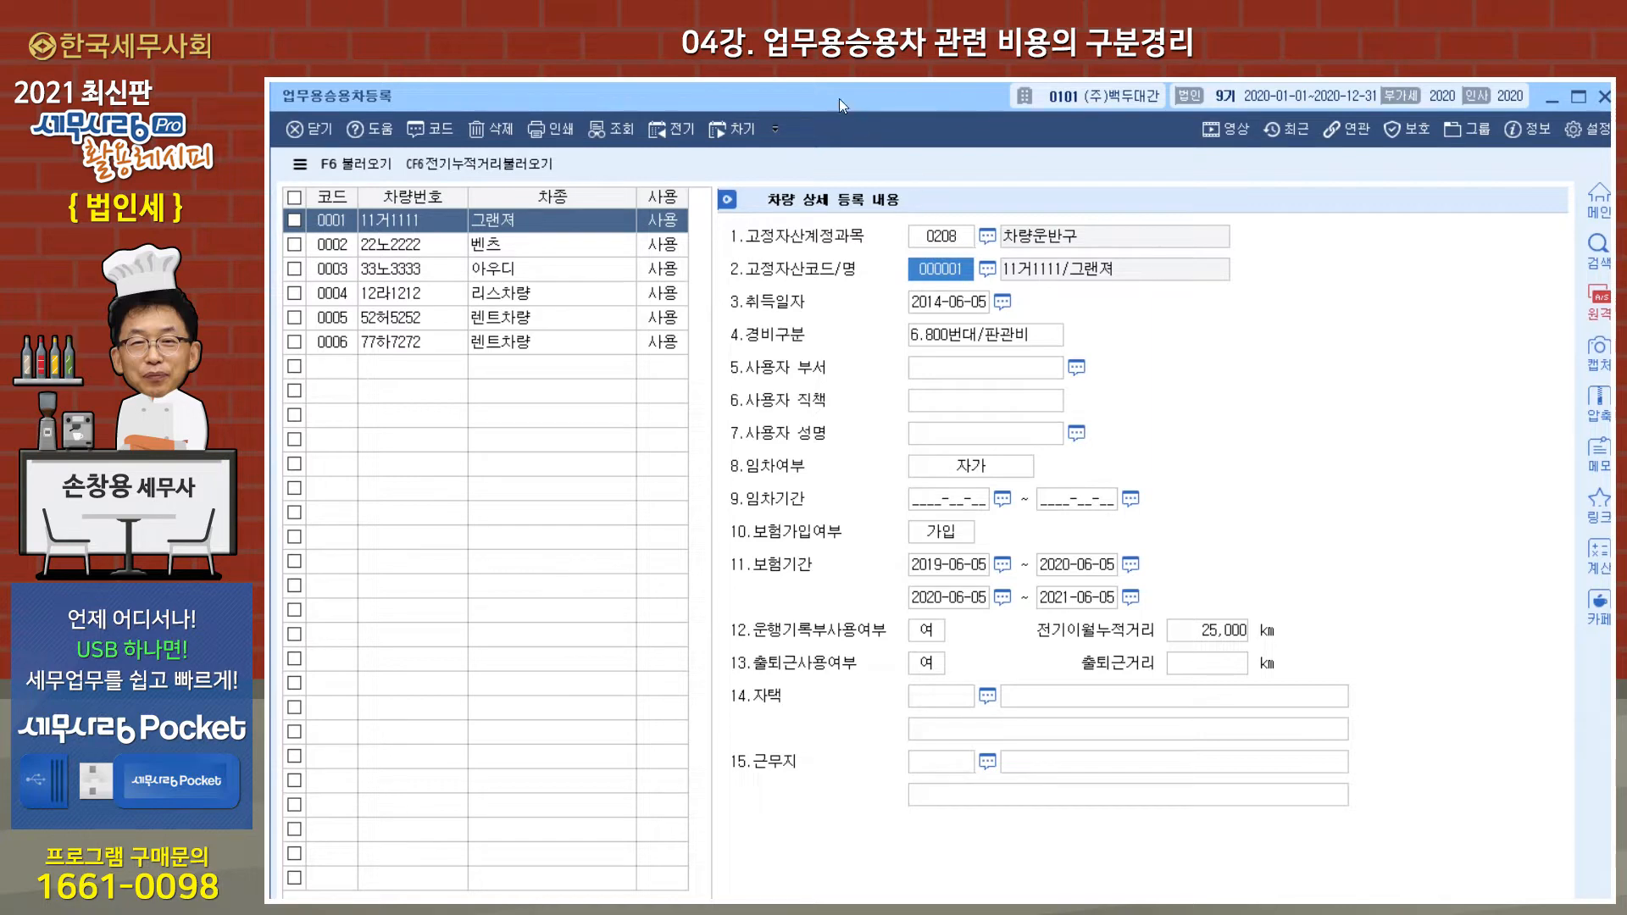
{"action": "key", "text": "Escape"}
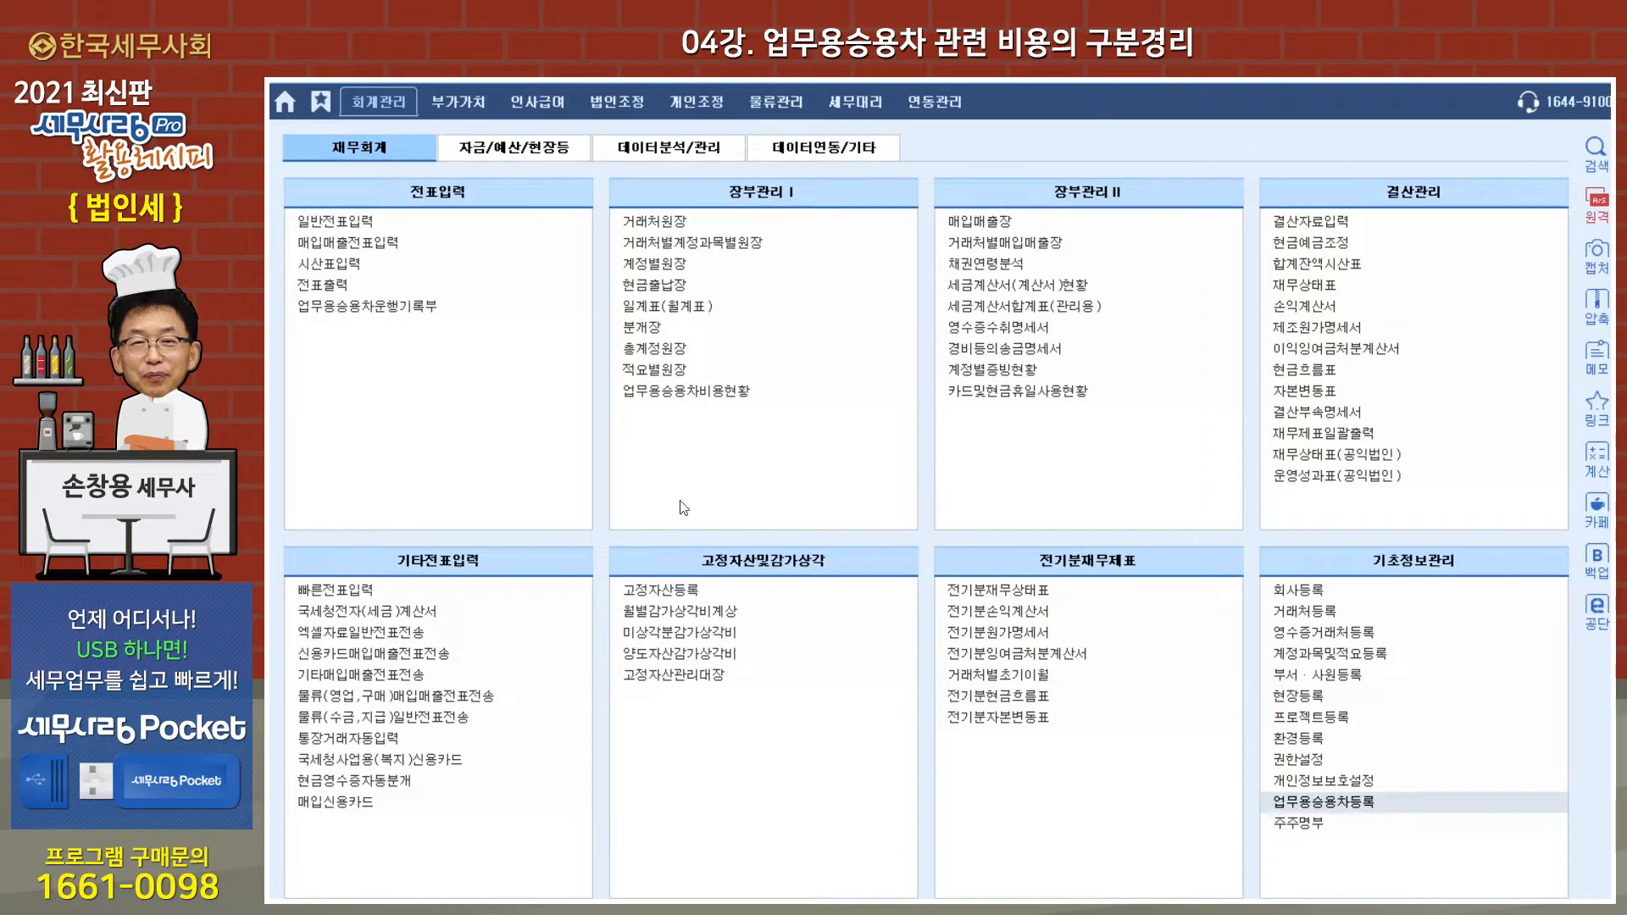
Step: Open 고정자산등록 and review the 그랜져, 벤츠 and 아우디 records under account 0208 차량운반구, and close it
{"action": "left_click", "coordinate": [673, 588]}
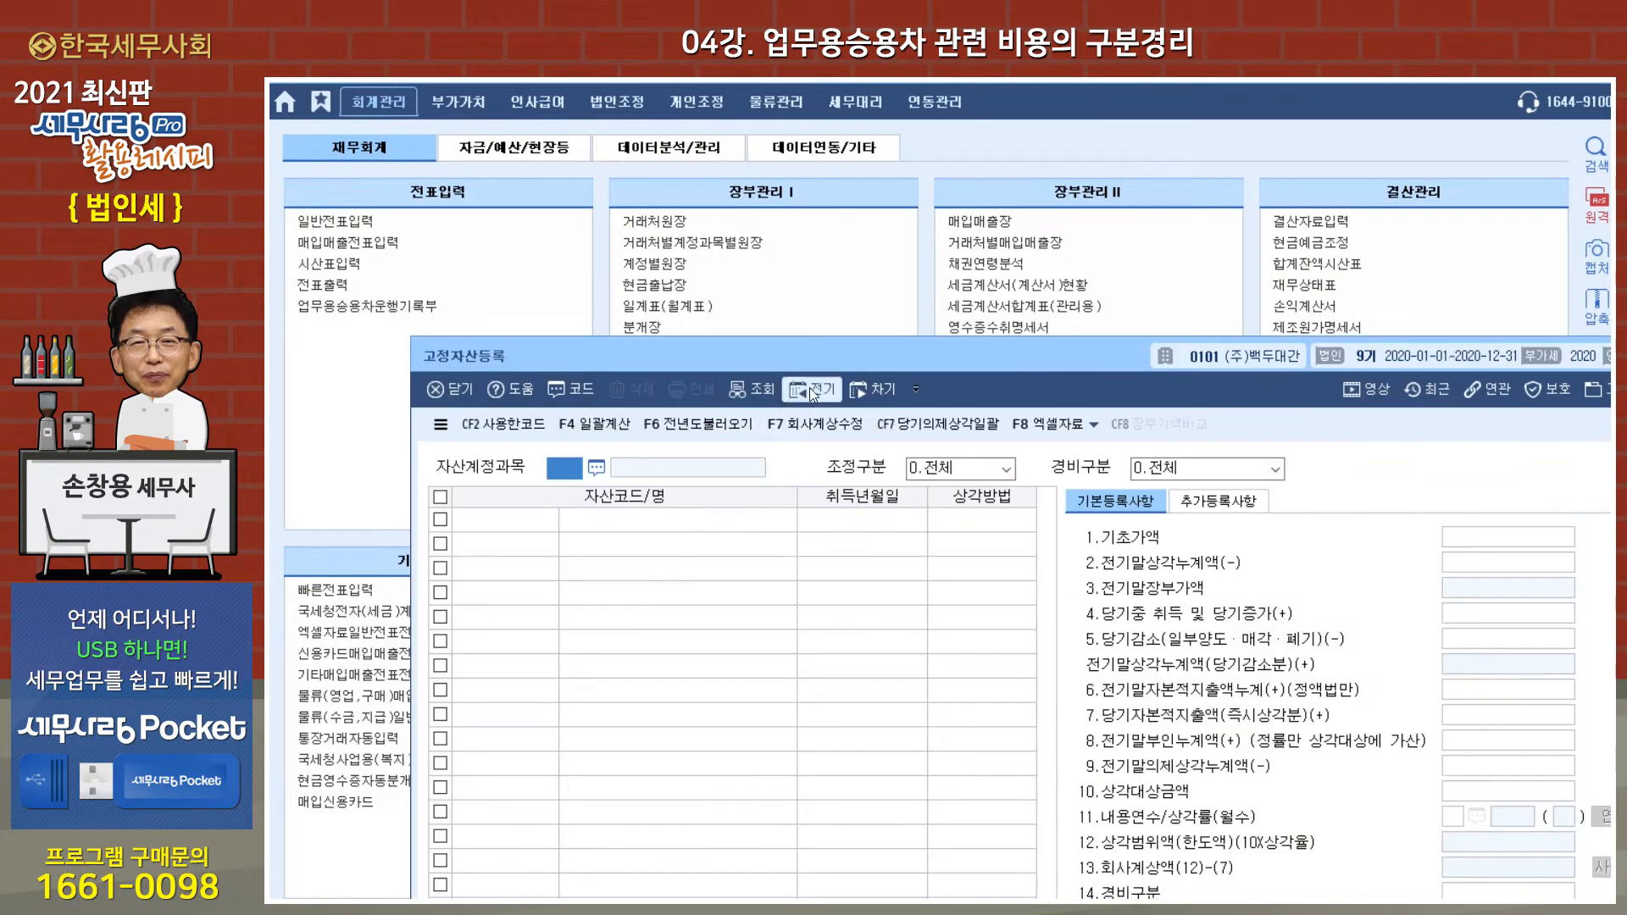
{"action": "left_click_drag", "start_coordinate": [827, 359], "coordinate": [735, 109]}
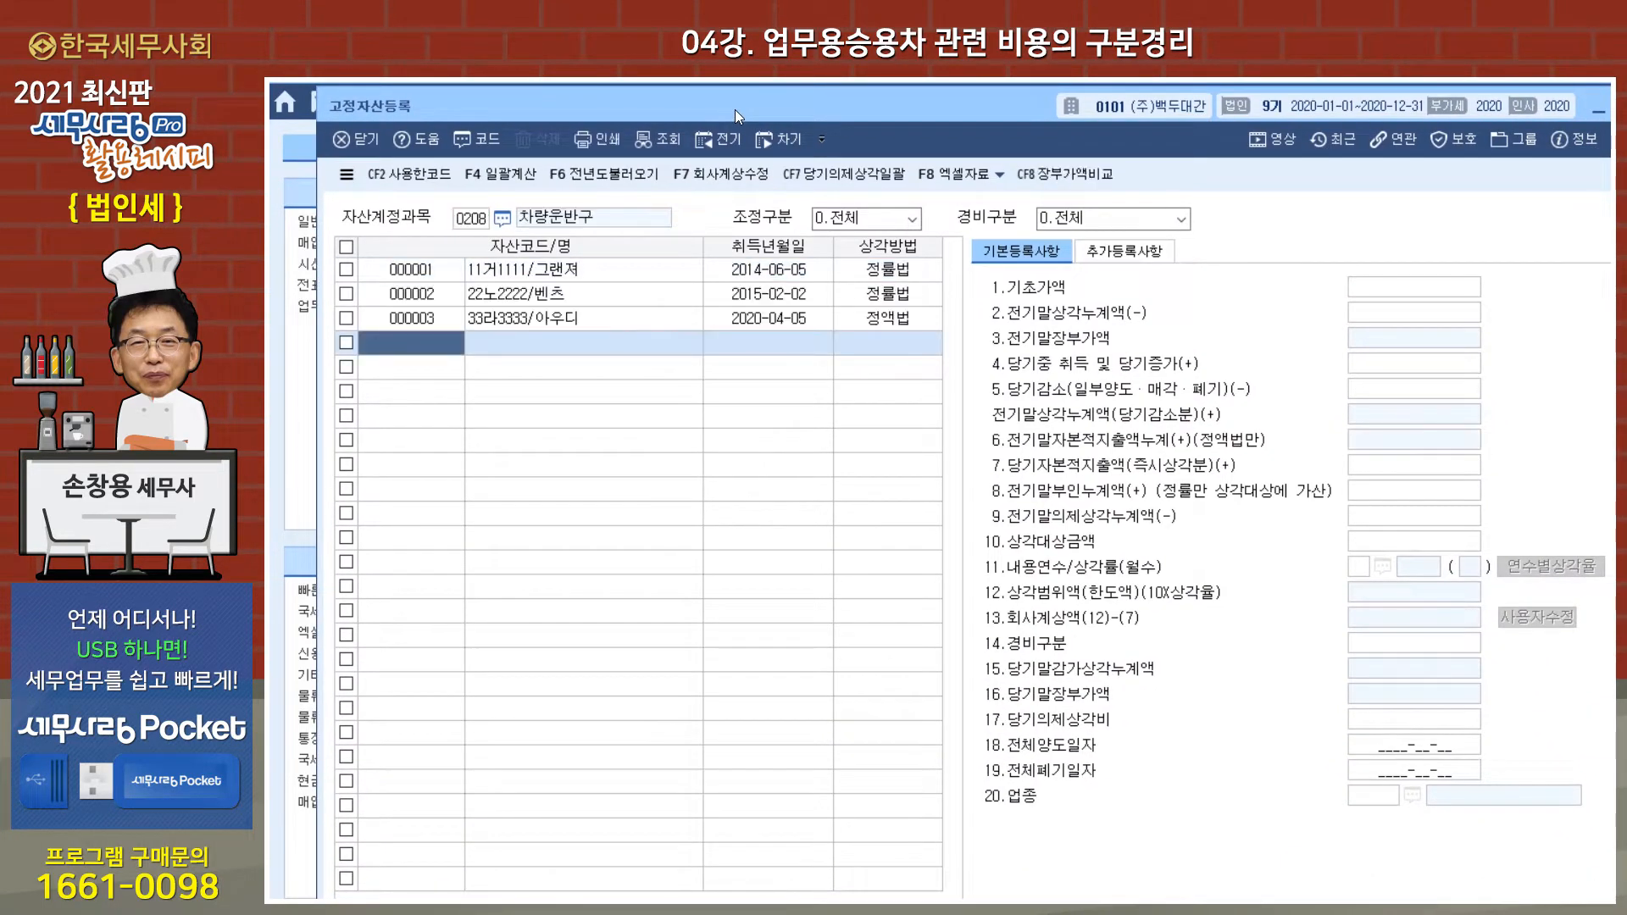
{"action": "left_click", "coordinate": [610, 268]}
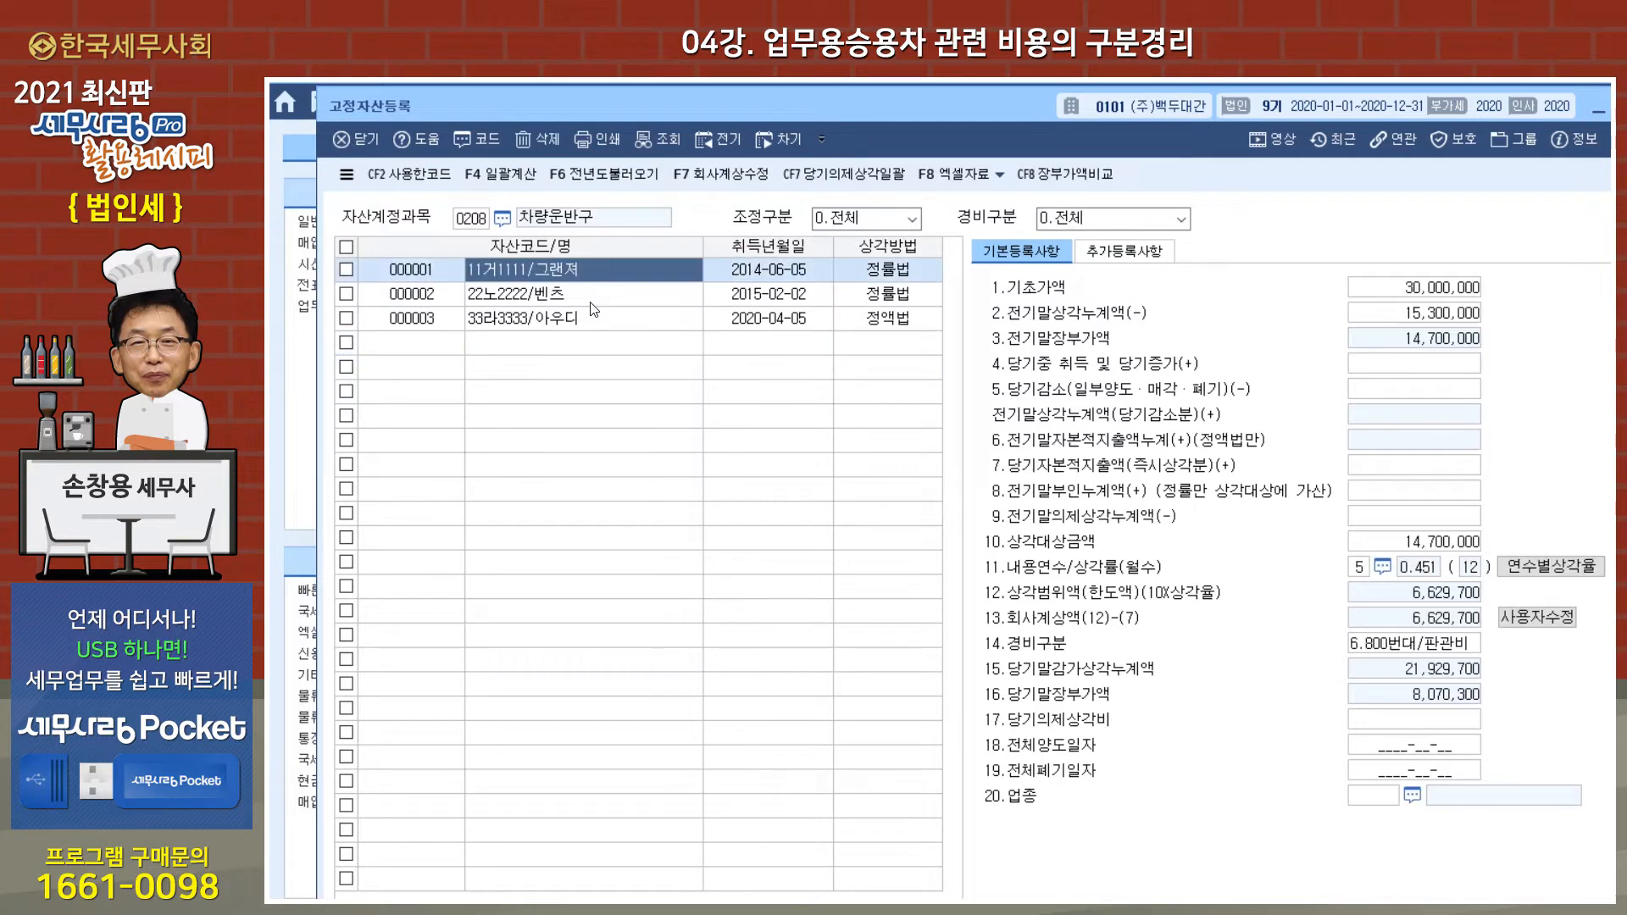
{"action": "left_click", "coordinate": [593, 304]}
{"action": "left_click", "coordinate": [591, 320]}
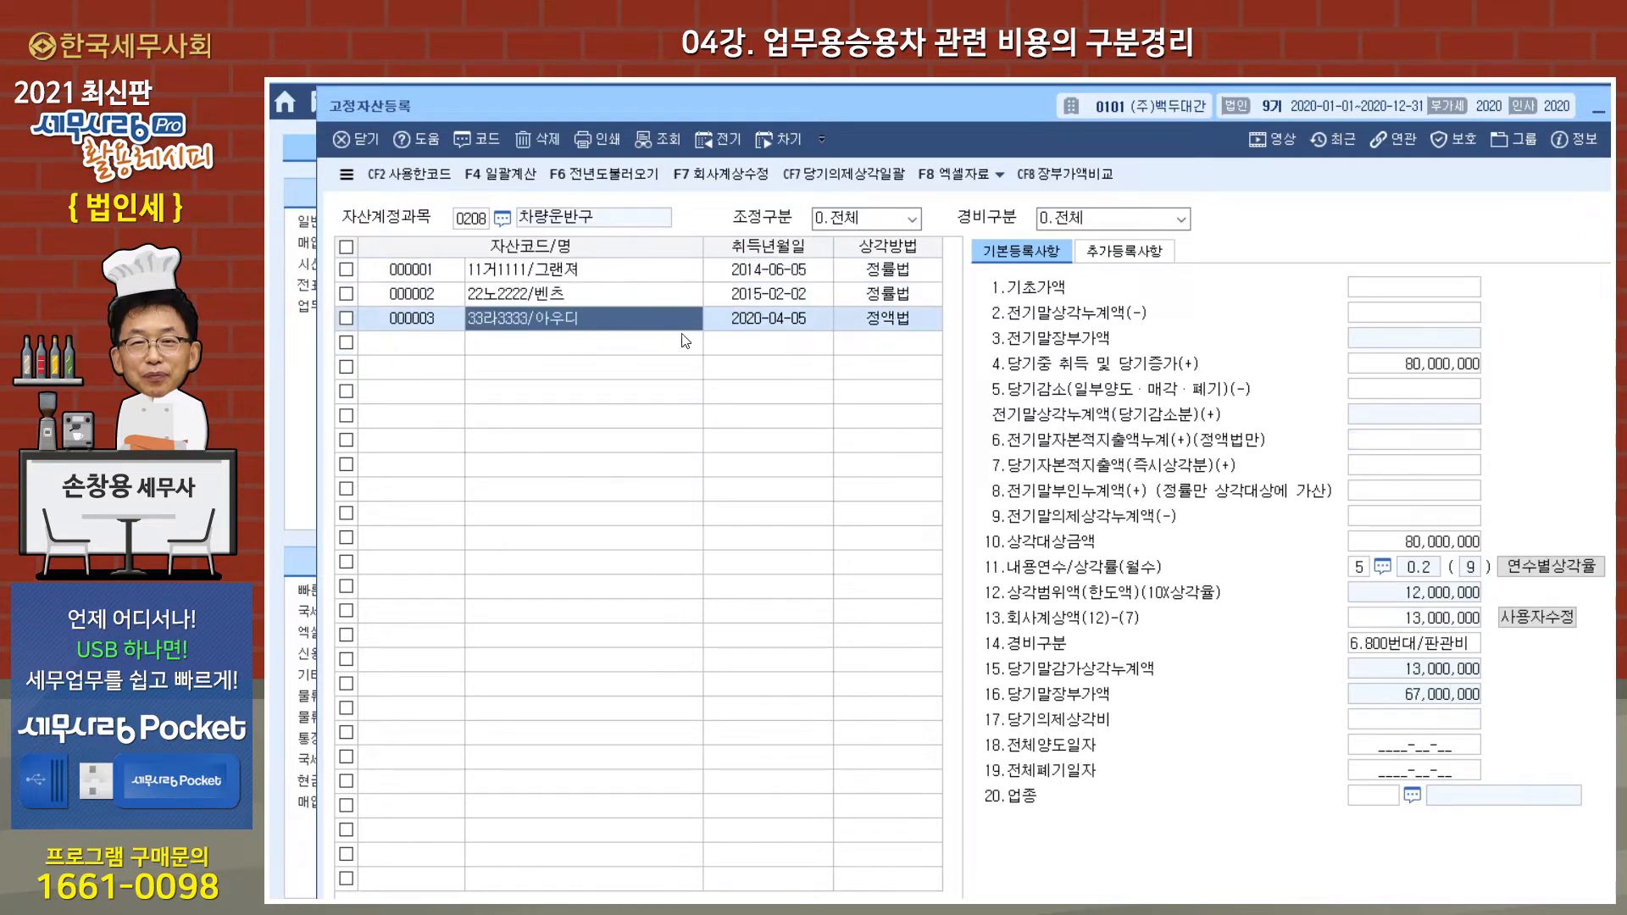
{"action": "left_click", "coordinate": [637, 276]}
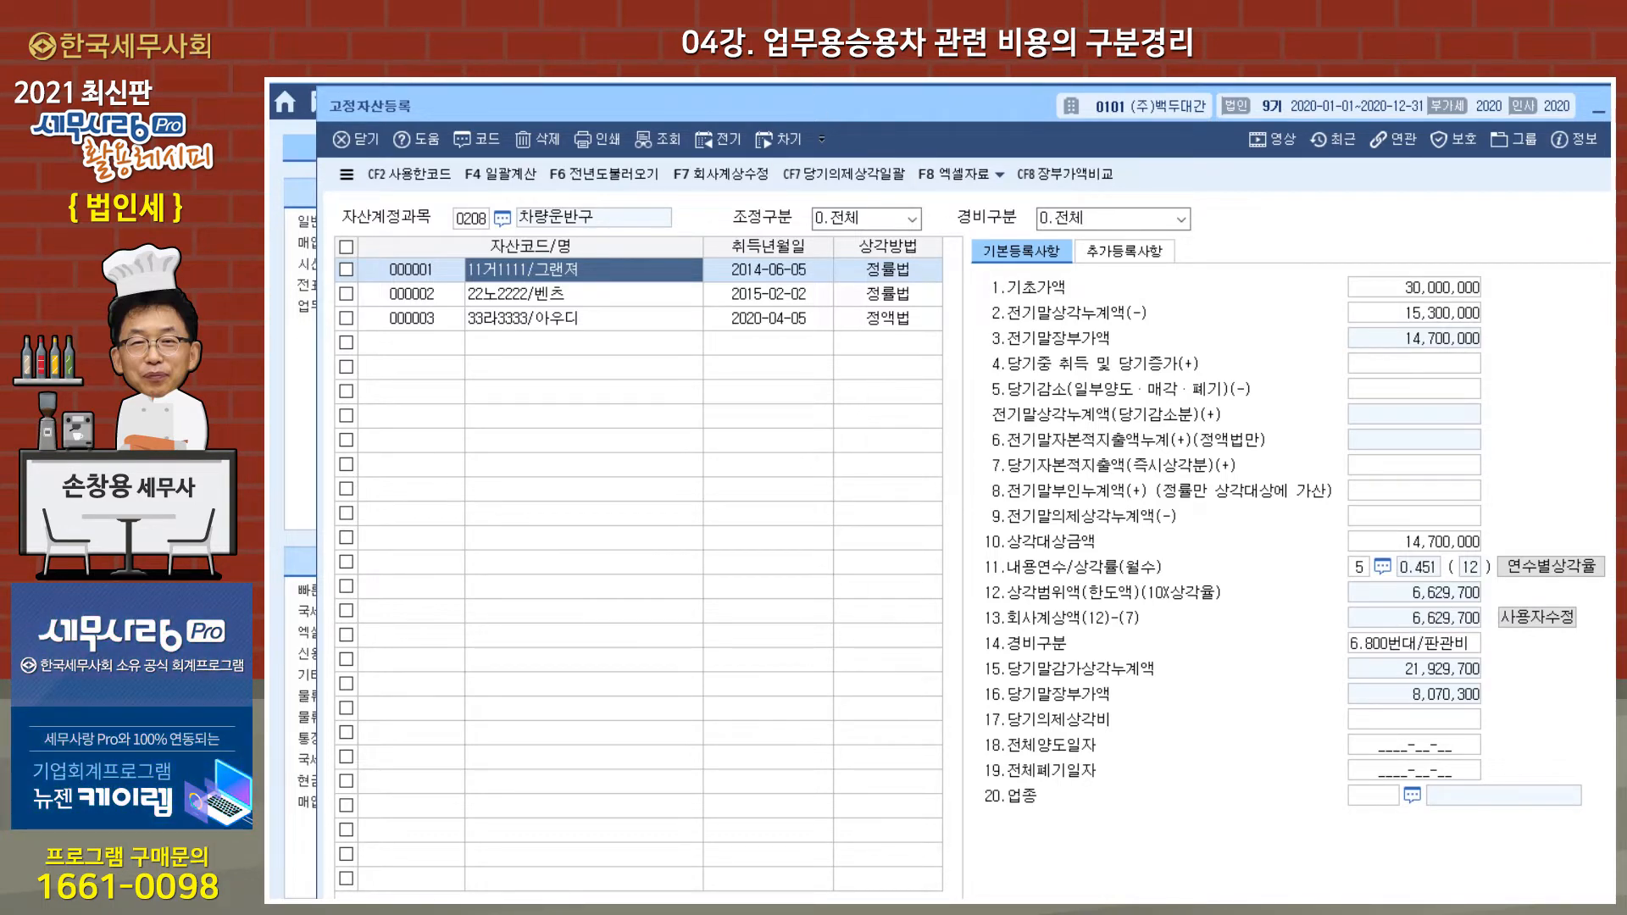
{"action": "key", "text": "Escape"}
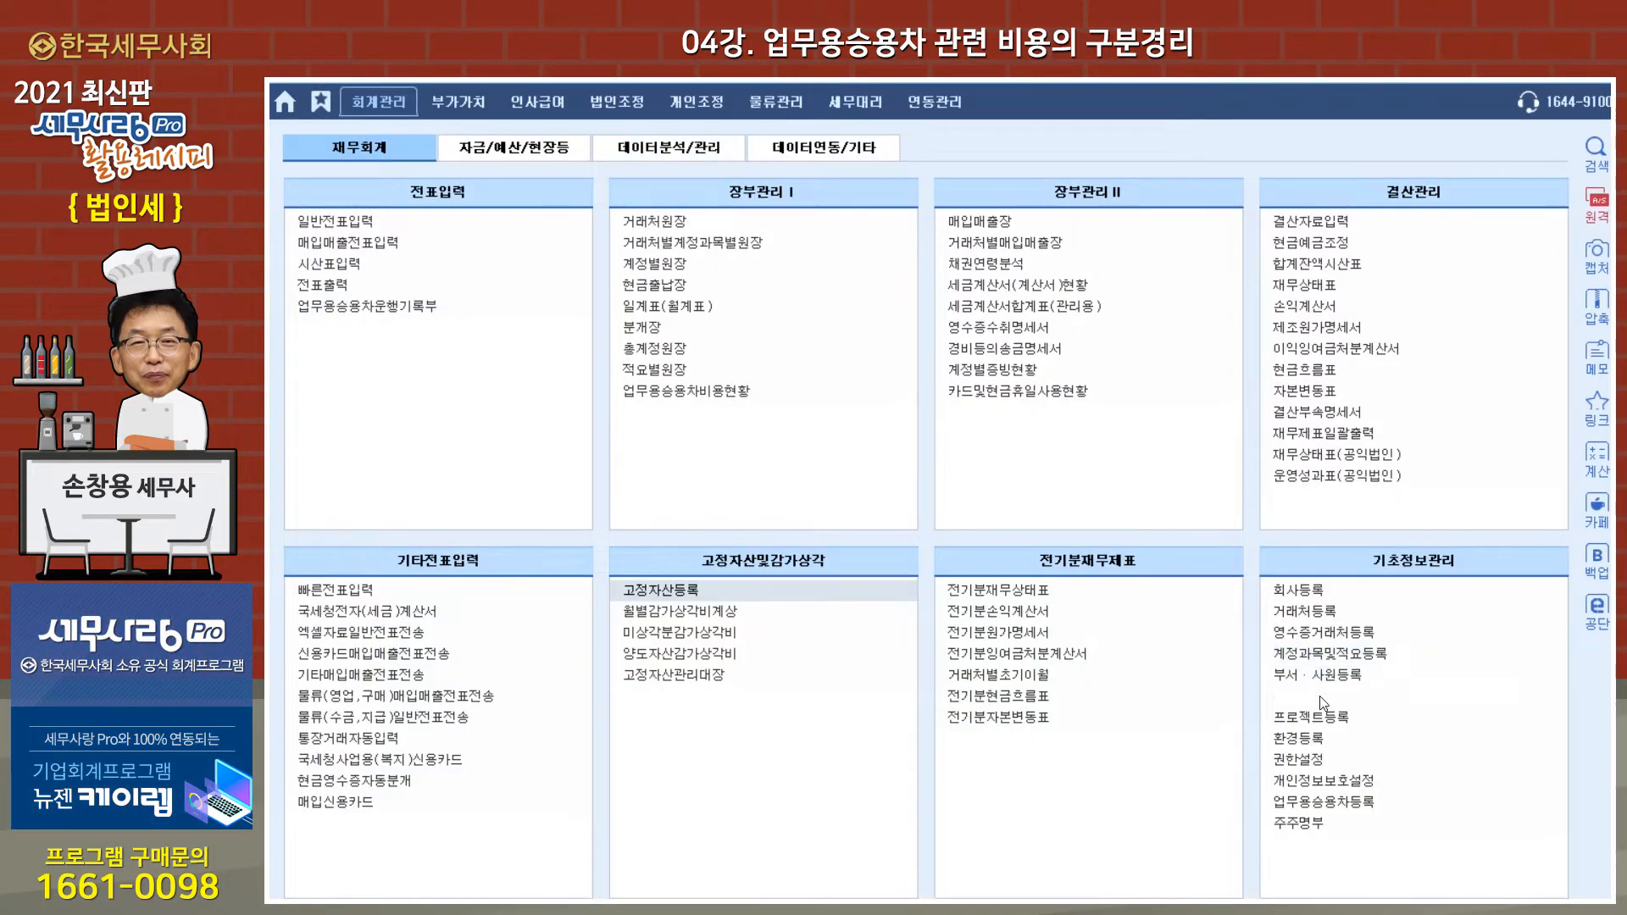
Step: Open 업무용승용차등록 and view the list of registered fixed assets available for the 그랜져's asset code, without choosing one
{"action": "left_click", "coordinate": [1315, 802]}
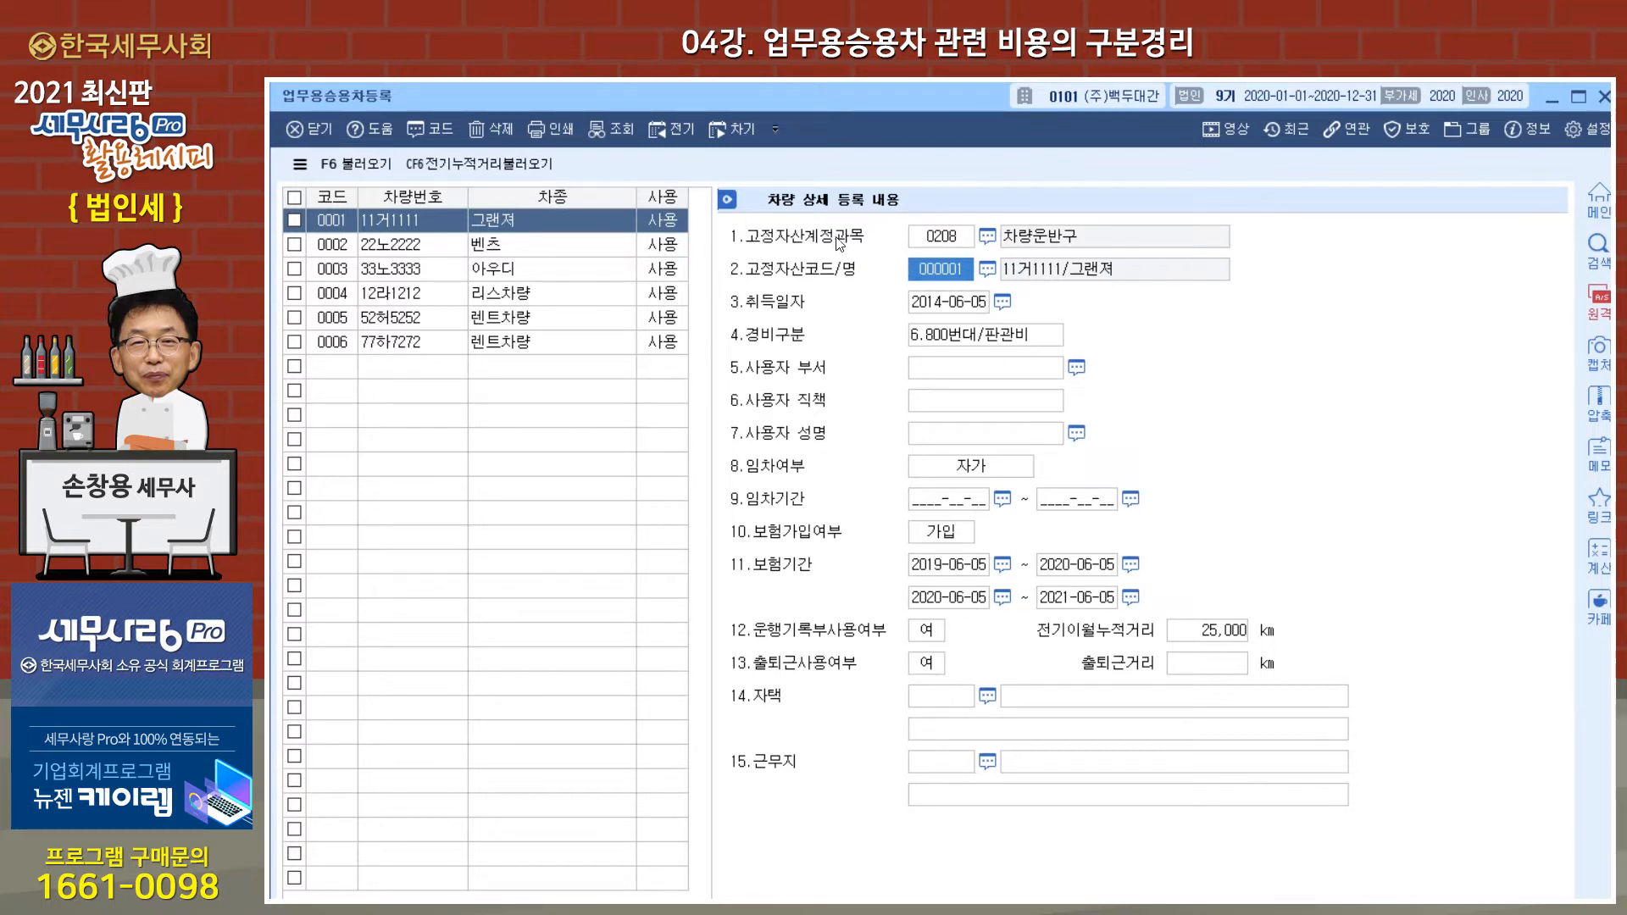
{"action": "left_click", "coordinate": [948, 237]}
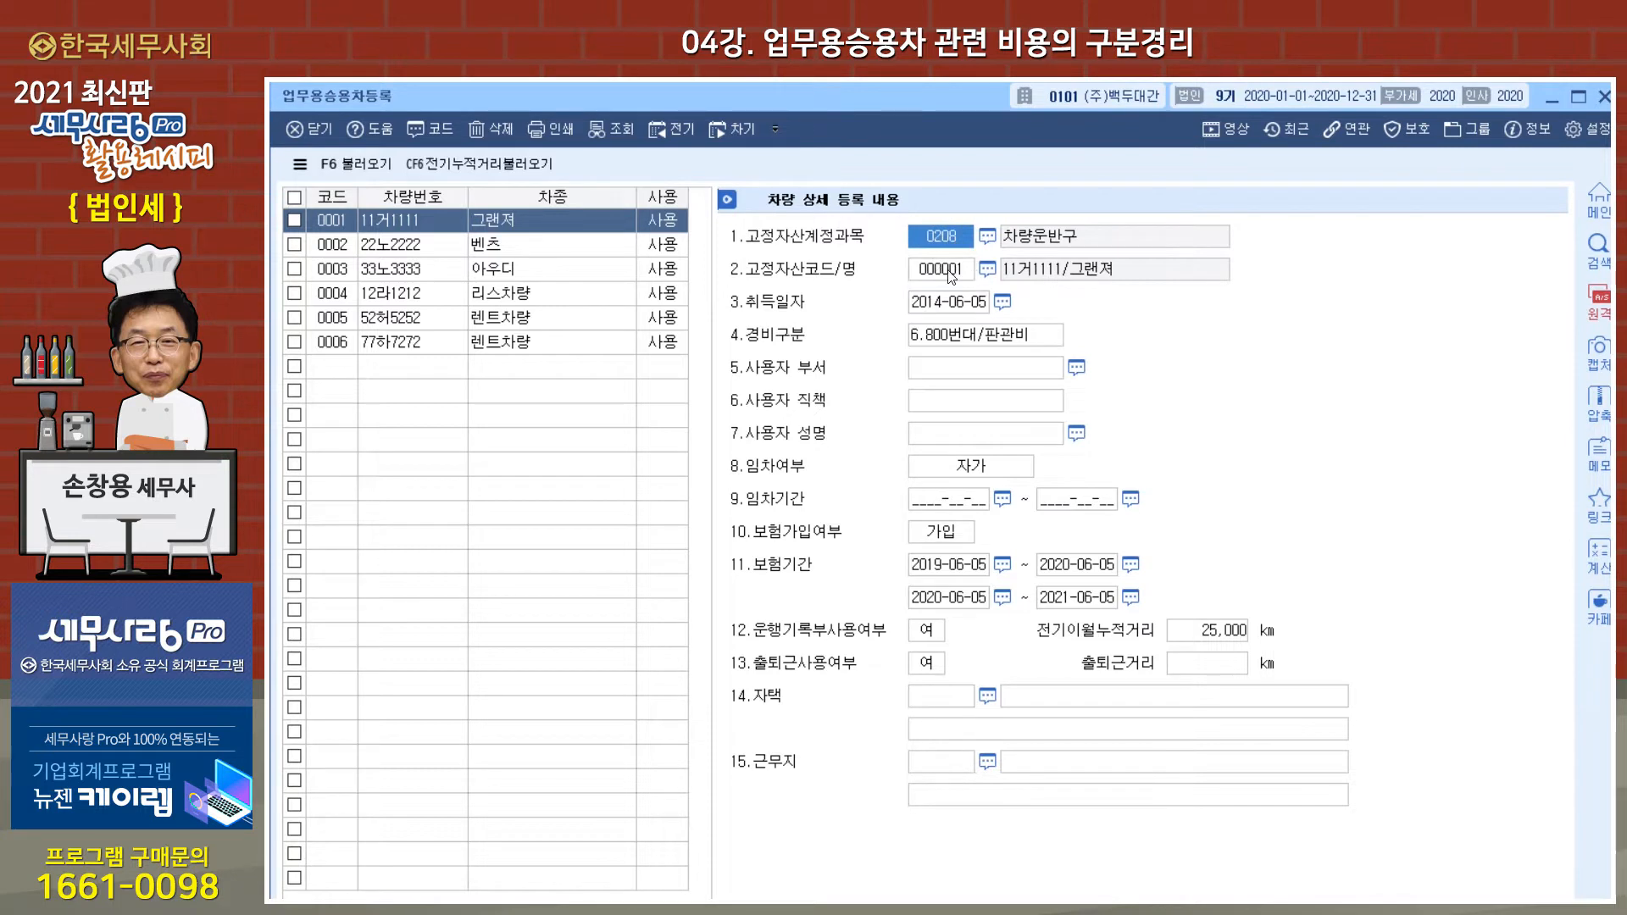
{"action": "left_click", "coordinate": [951, 273]}
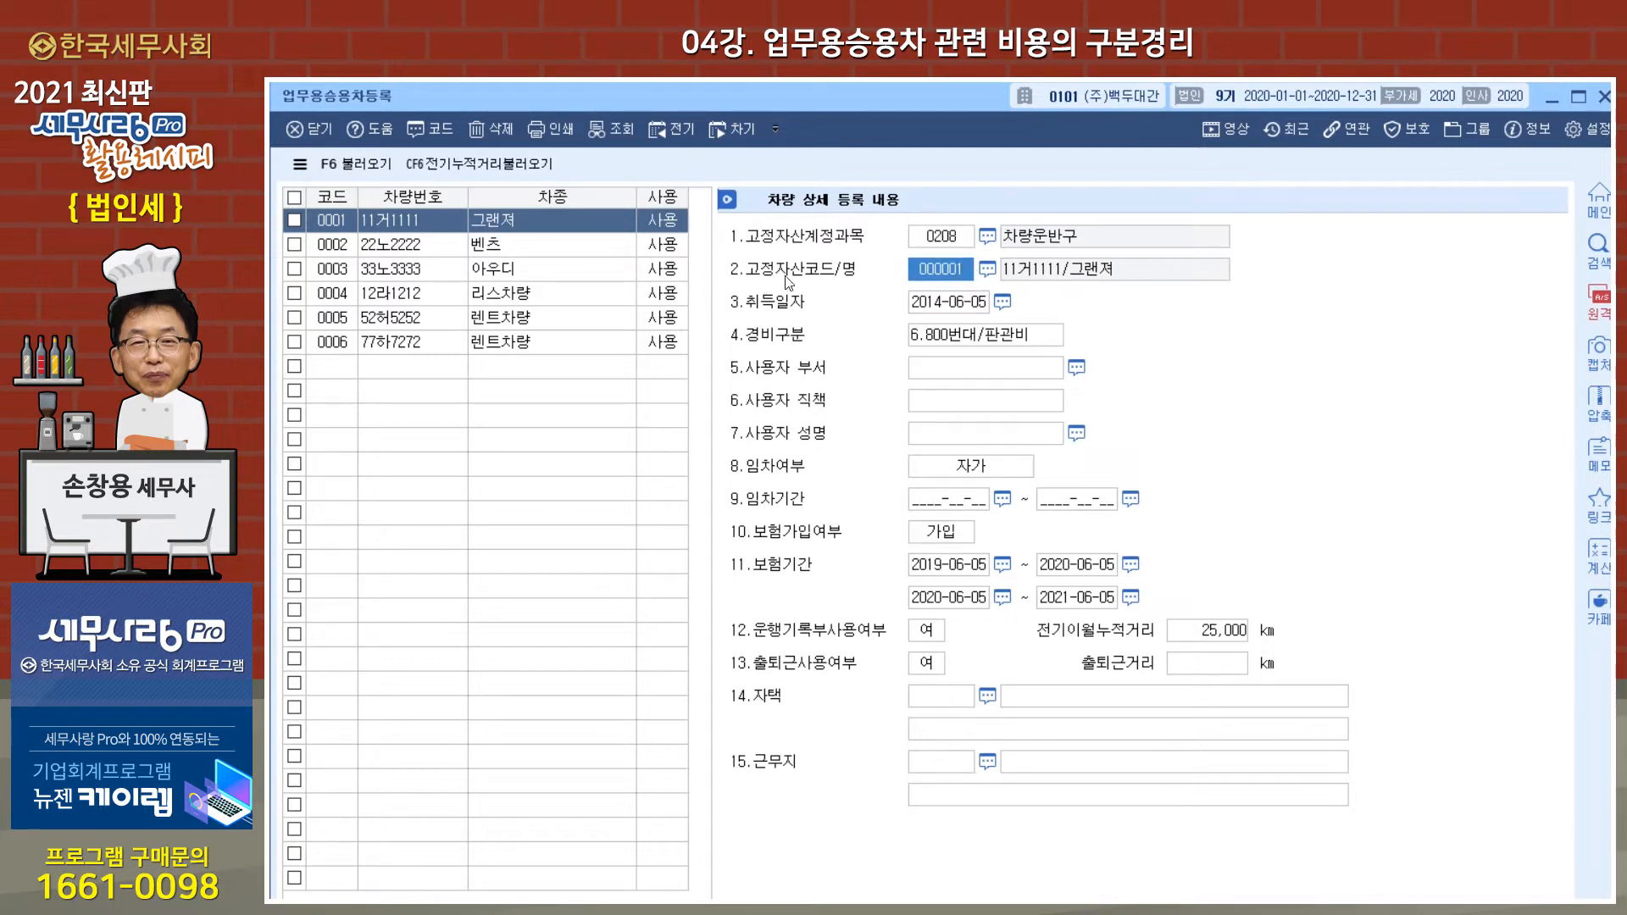
{"action": "left_click", "coordinate": [987, 269]}
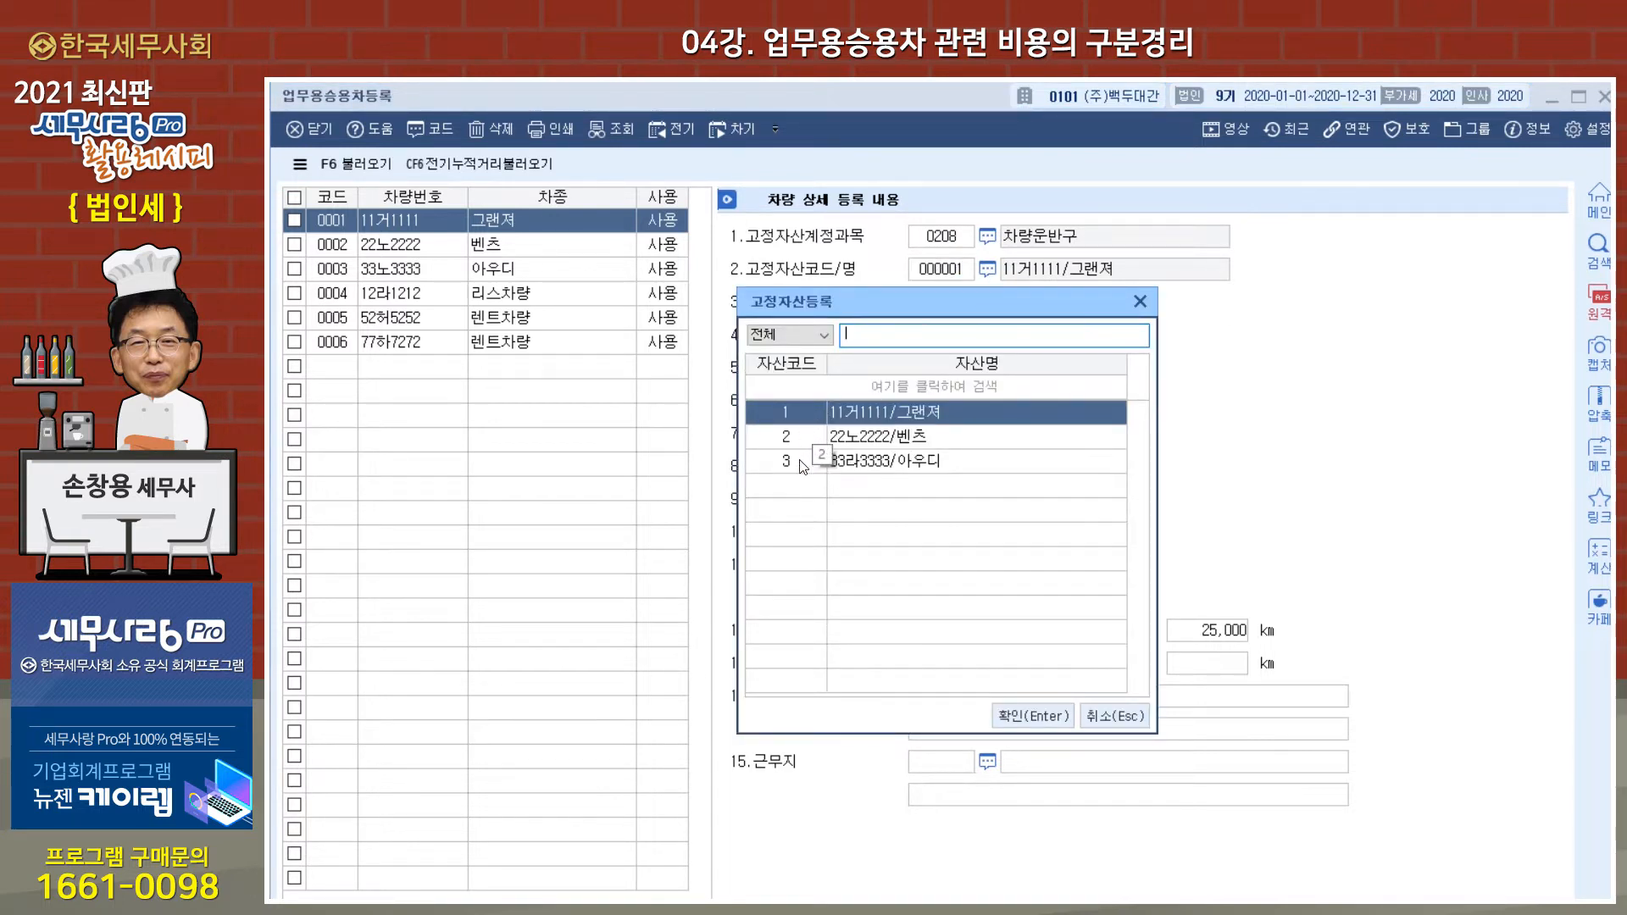
{"action": "left_click", "coordinate": [1141, 302]}
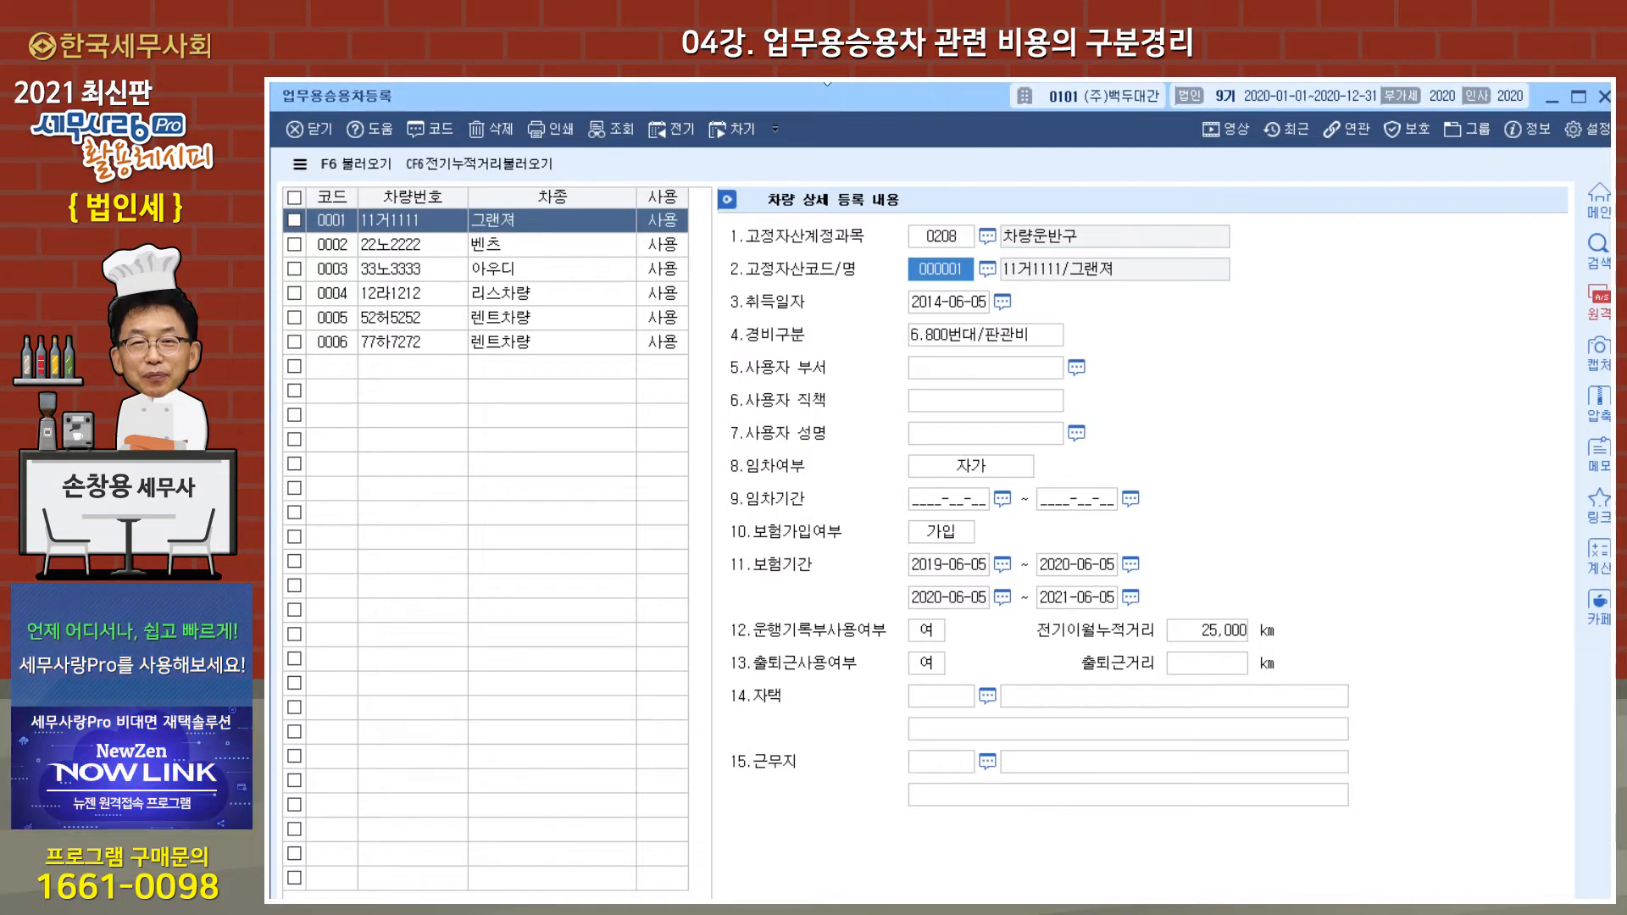
Step: Return to 고정자산등록 to check the 그랜져's asset entry, and close the window
{"action": "key", "text": "Escape"}
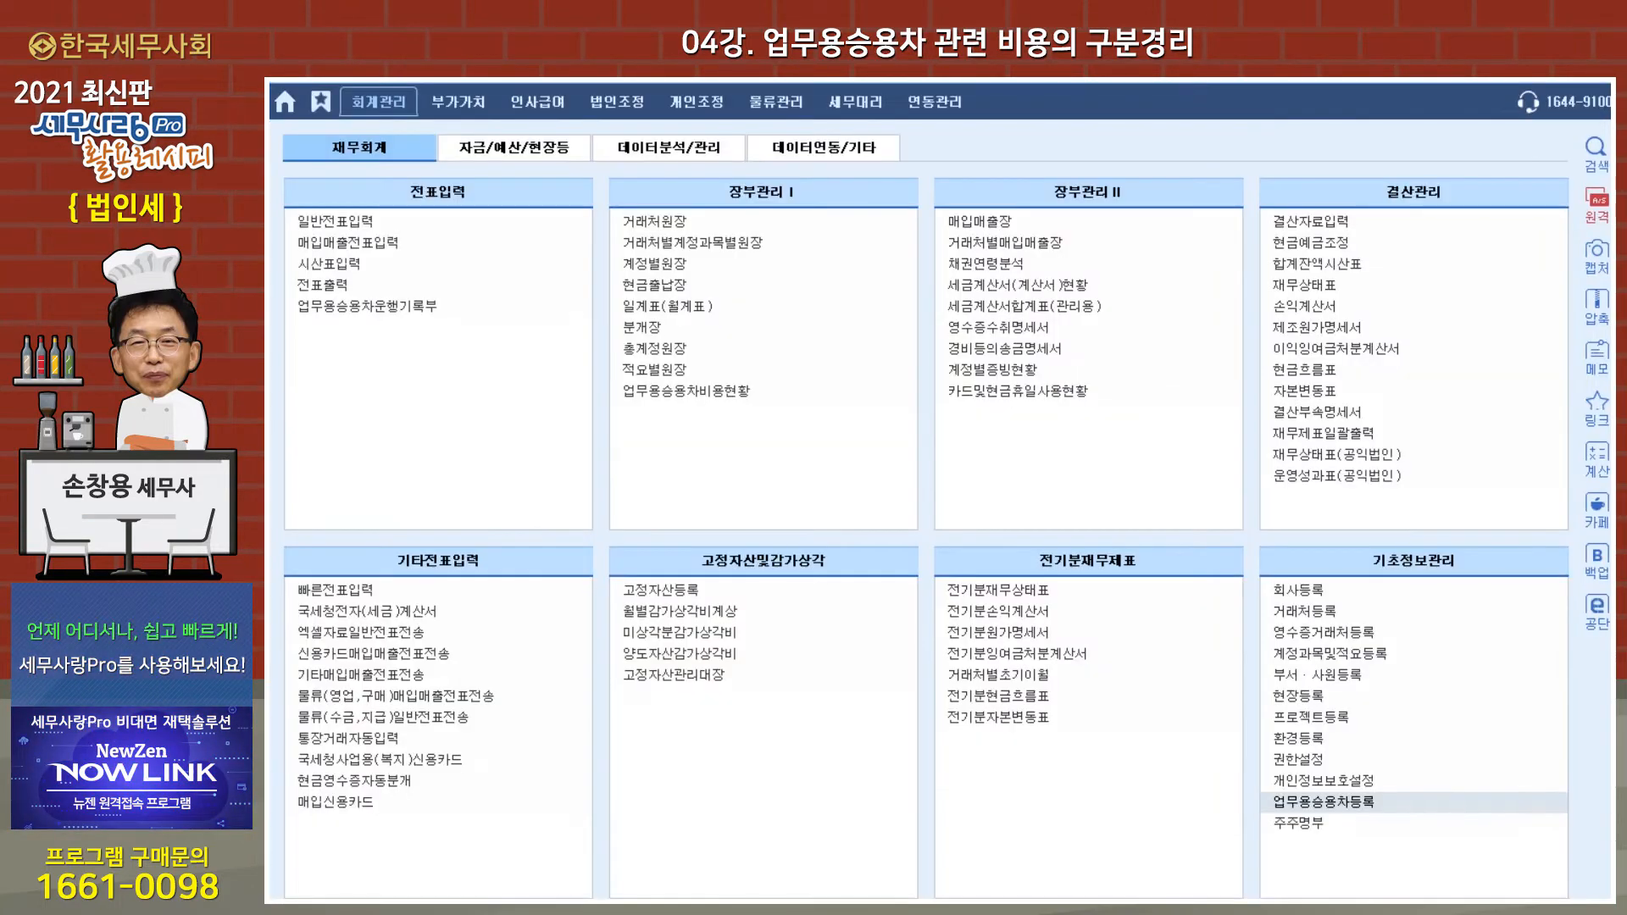
{"action": "left_click", "coordinate": [669, 591]}
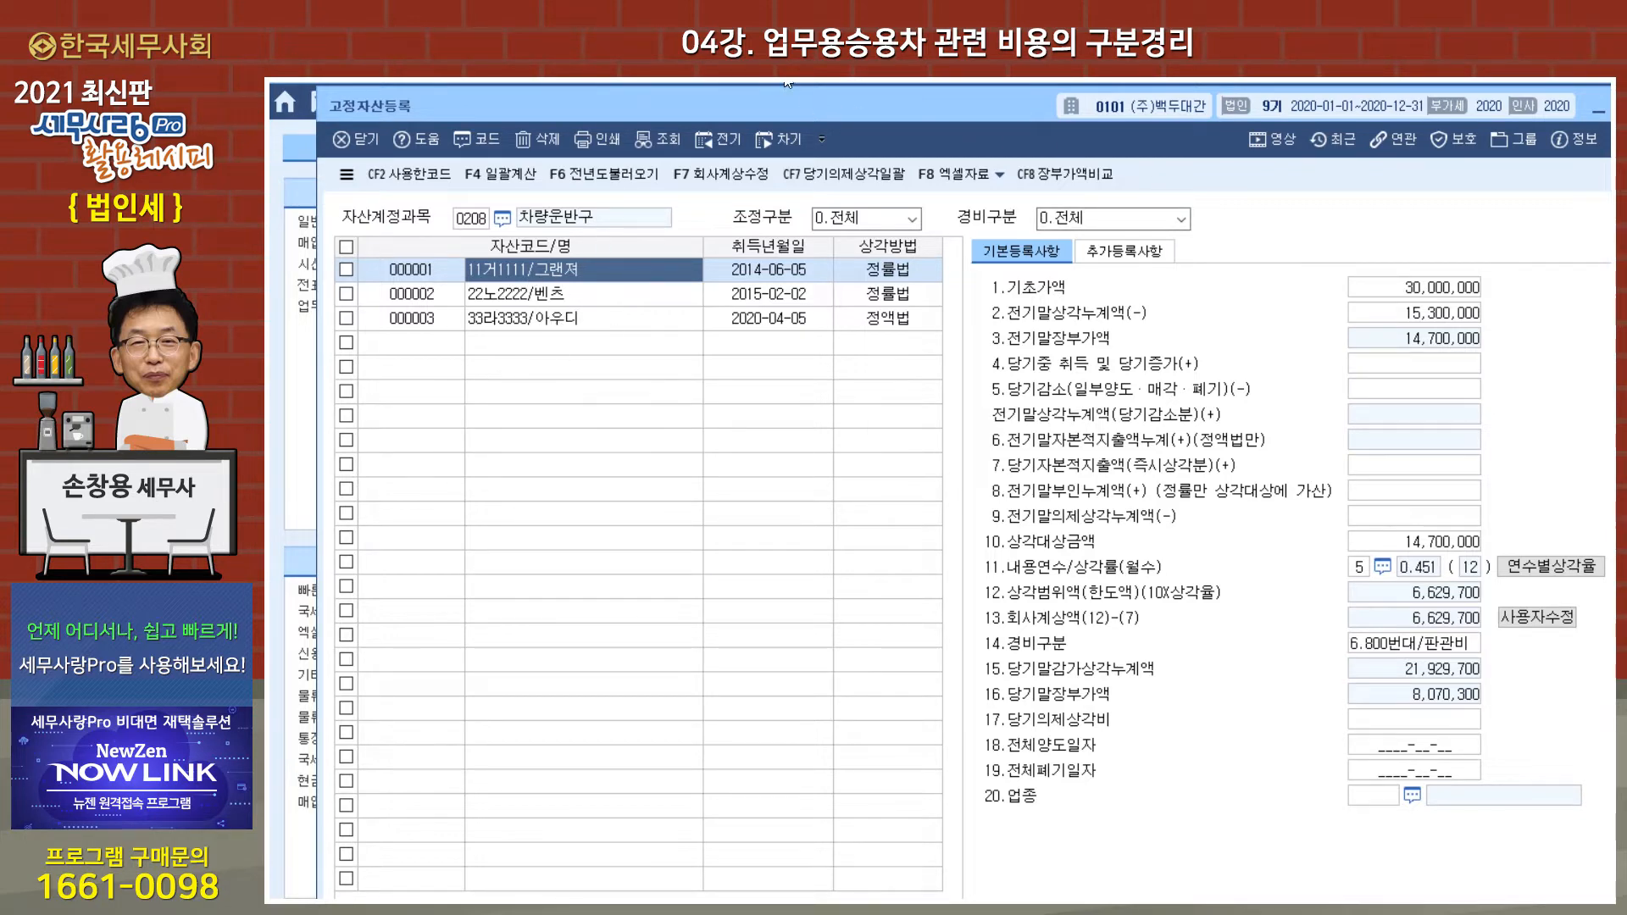
{"action": "key", "text": "Escape"}
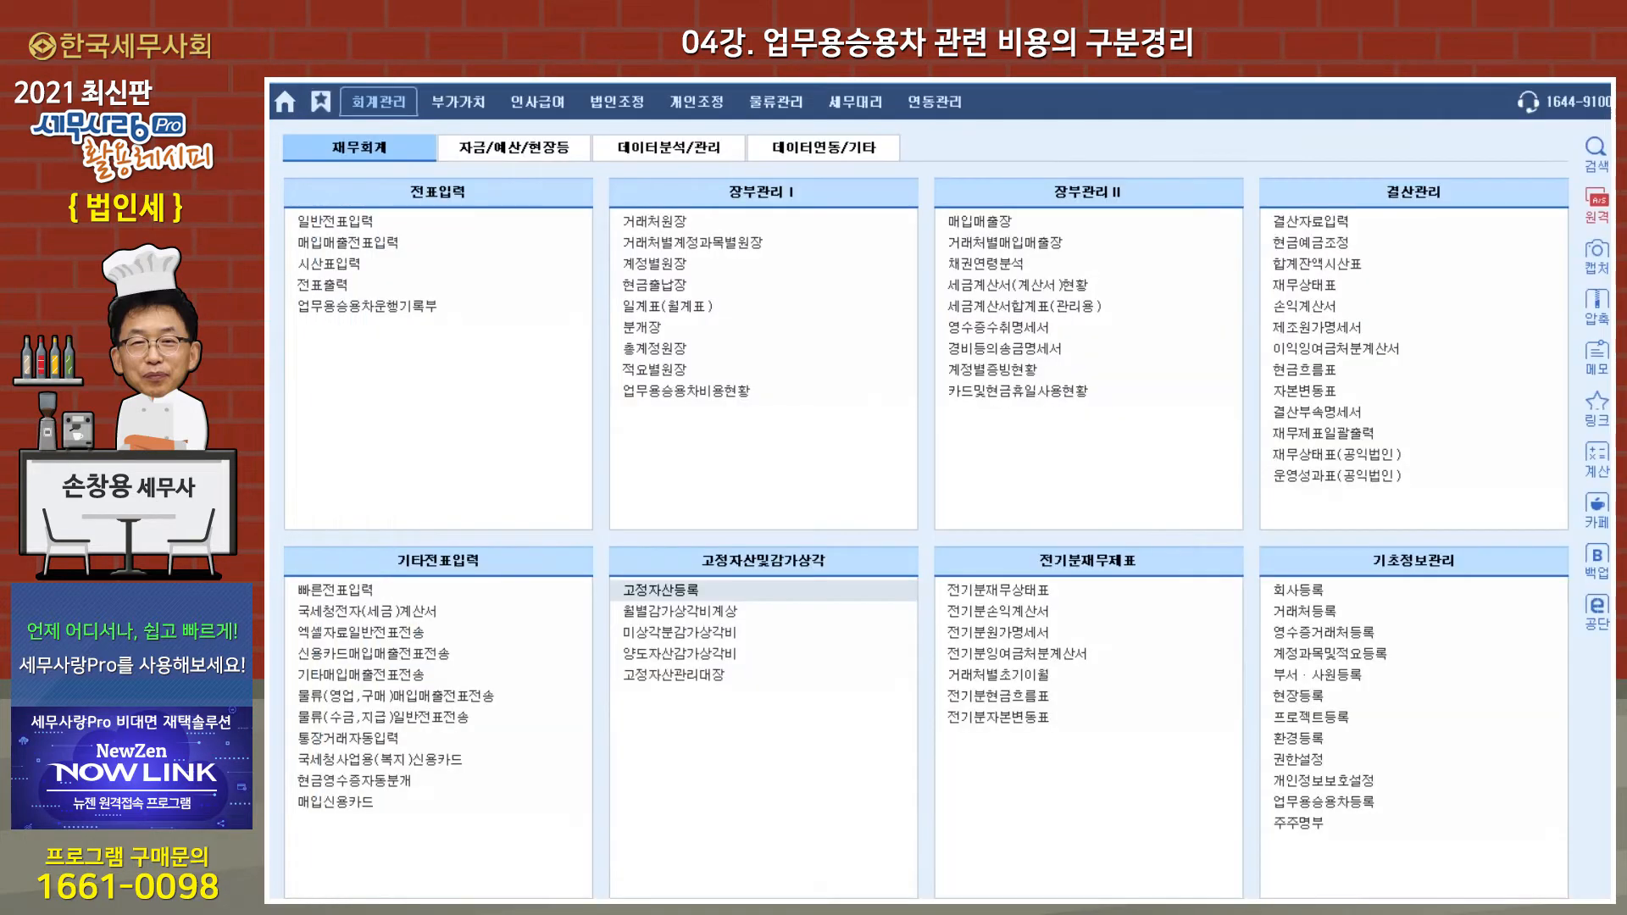
Step: In 업무용승용차등록, try to assign fixed asset 1 (그랜져) to the 그랜져's asset code
{"action": "left_click", "coordinate": [1319, 802]}
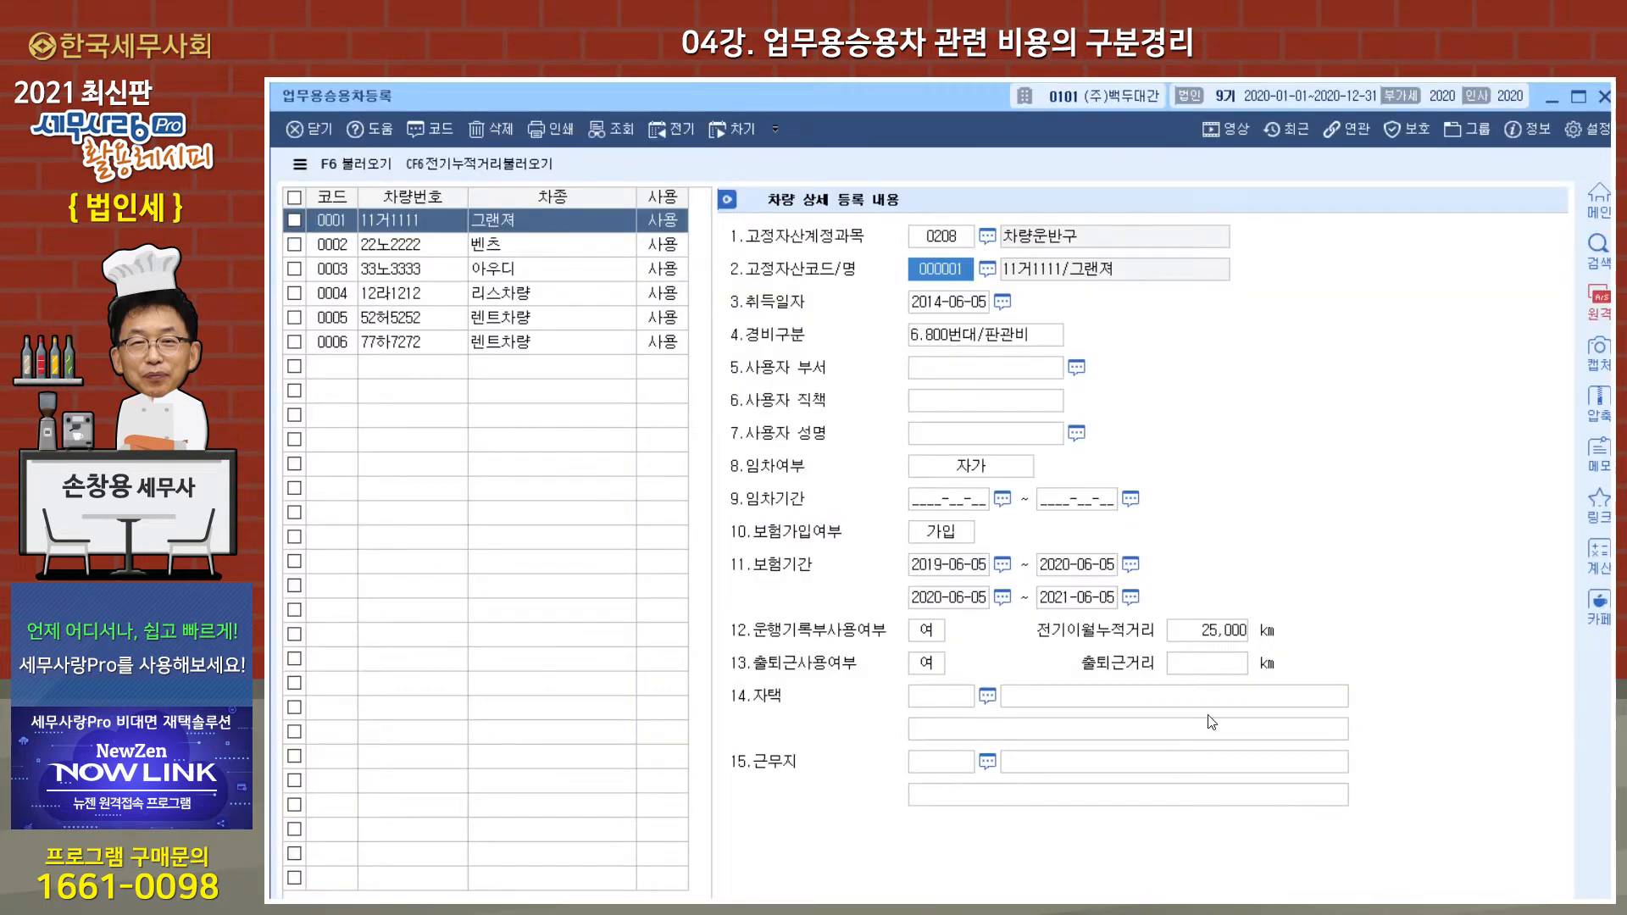
{"action": "left_click", "coordinate": [988, 270]}
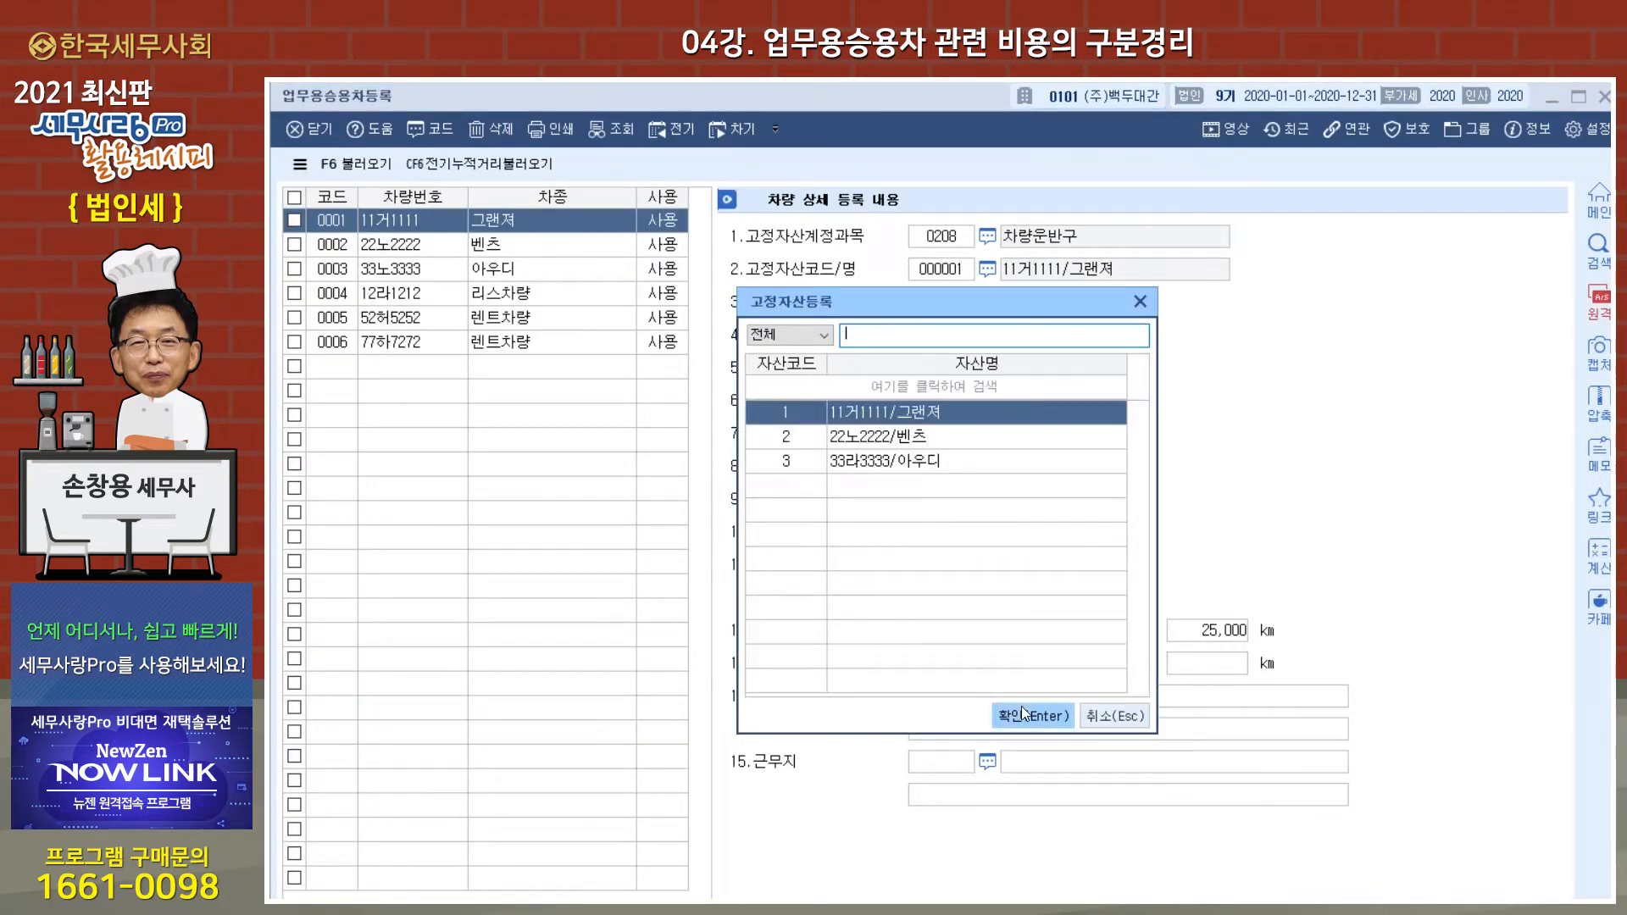
{"action": "left_click", "coordinate": [1021, 716]}
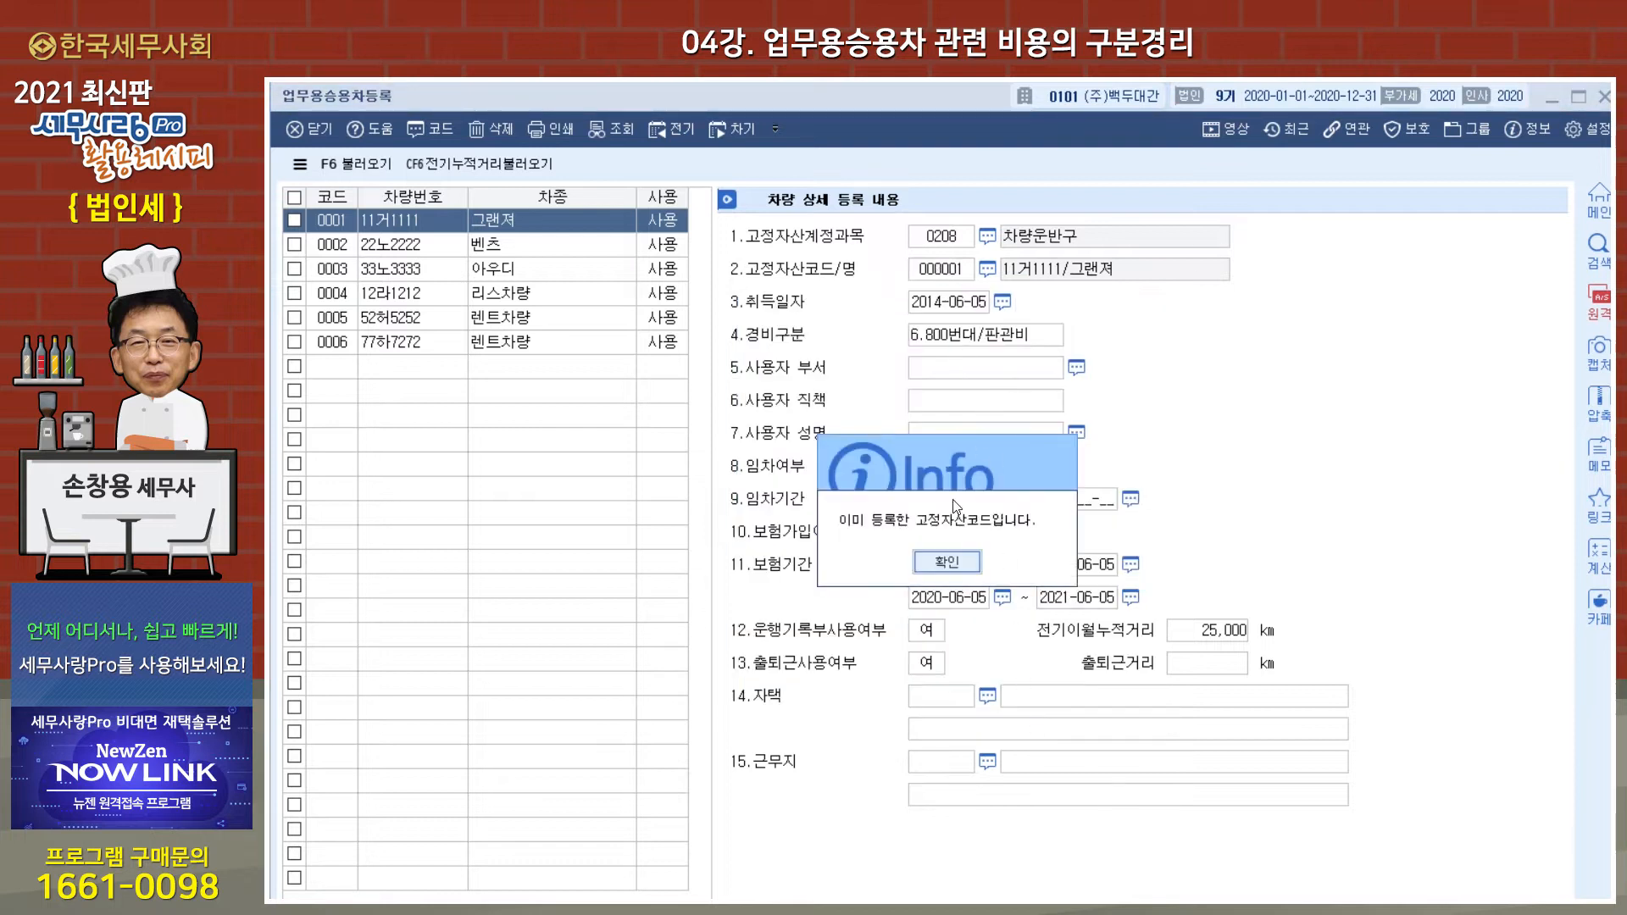
{"action": "left_click", "coordinate": [947, 563]}
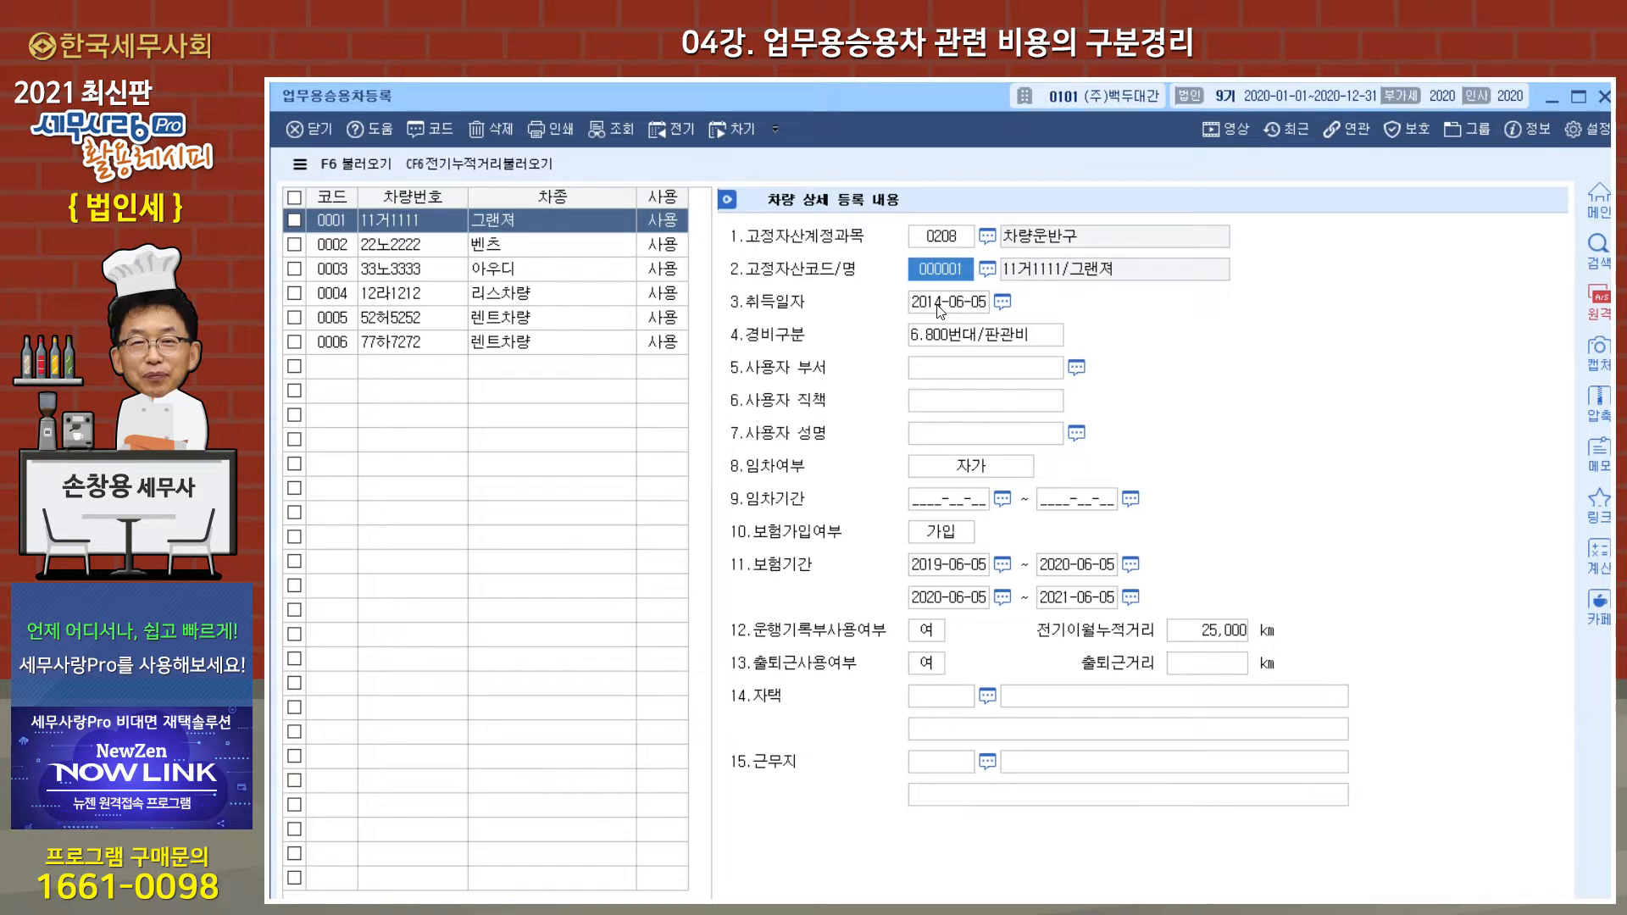
Step: View the 임차여부 options and the 임차기간 field of the 그랜져
{"action": "left_click", "coordinate": [960, 471]}
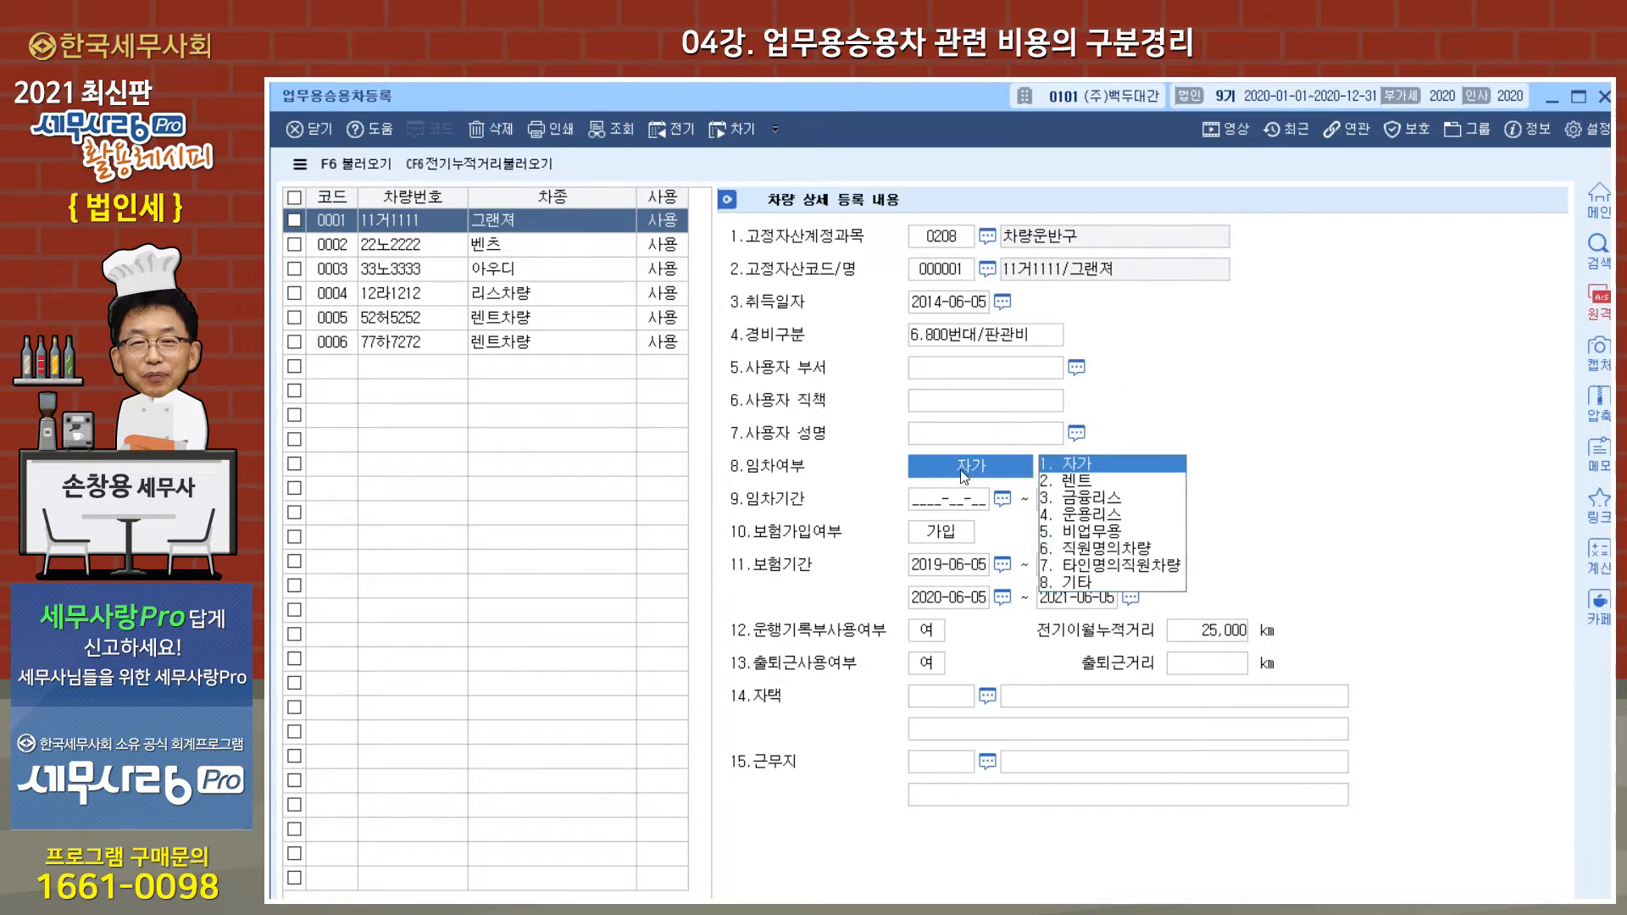
{"action": "left_click", "coordinate": [960, 505]}
{"action": "left_click", "coordinate": [949, 498]}
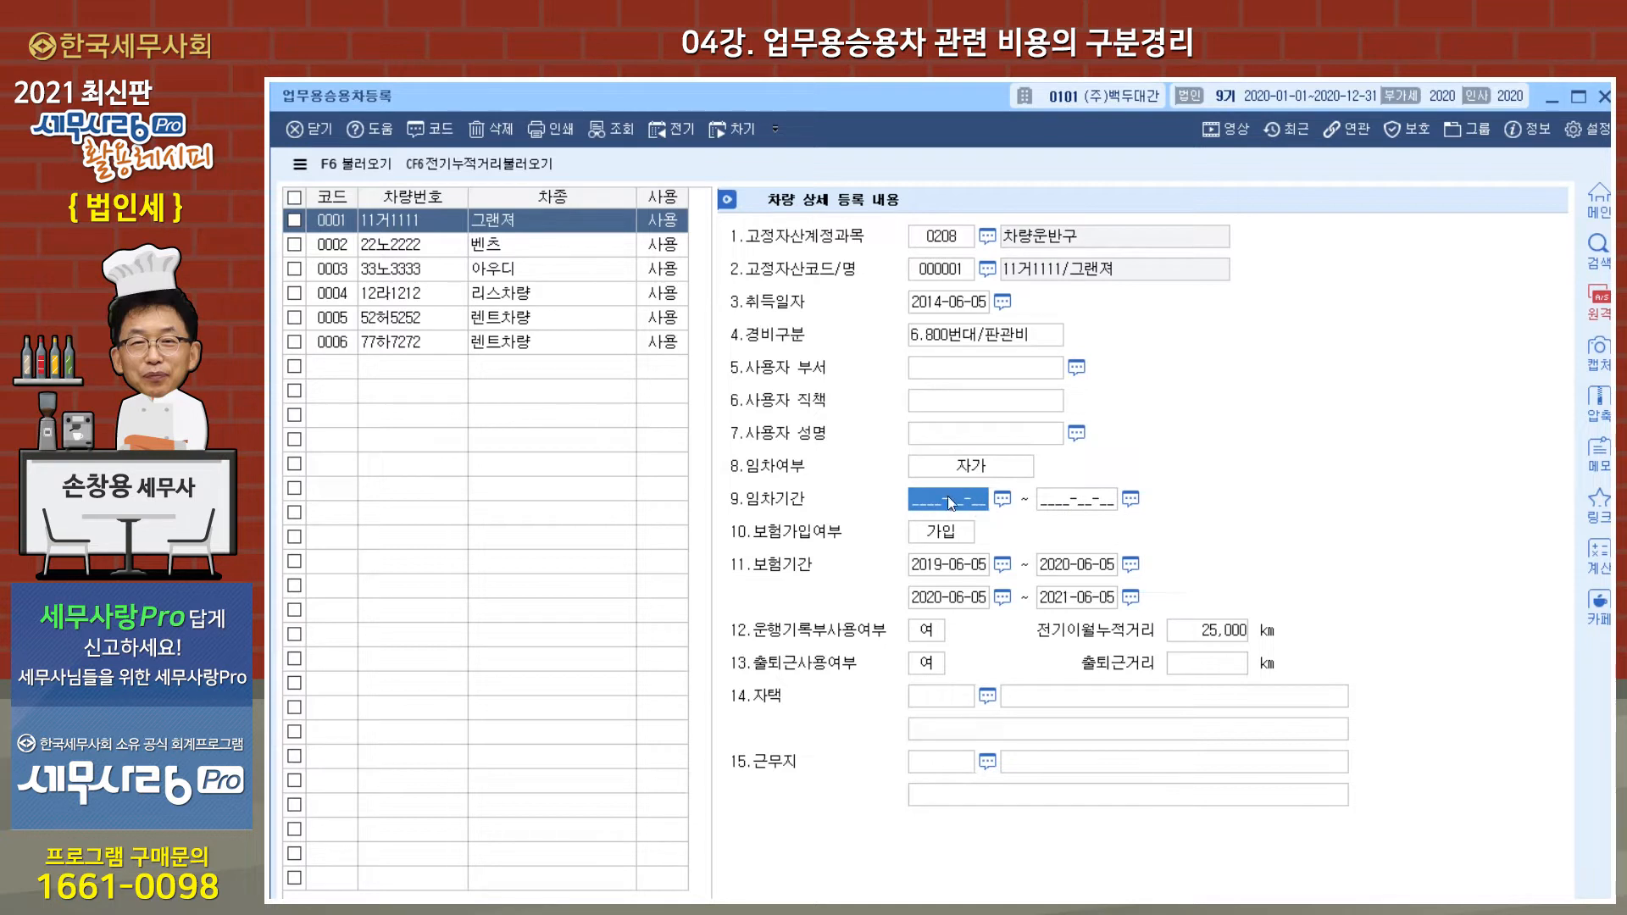
Step: Examine the 리스차량 record's 임차여부, 임차기간, 보험가입여부 and 운행기록부사용여부 settings
{"action": "left_click", "coordinate": [534, 295]}
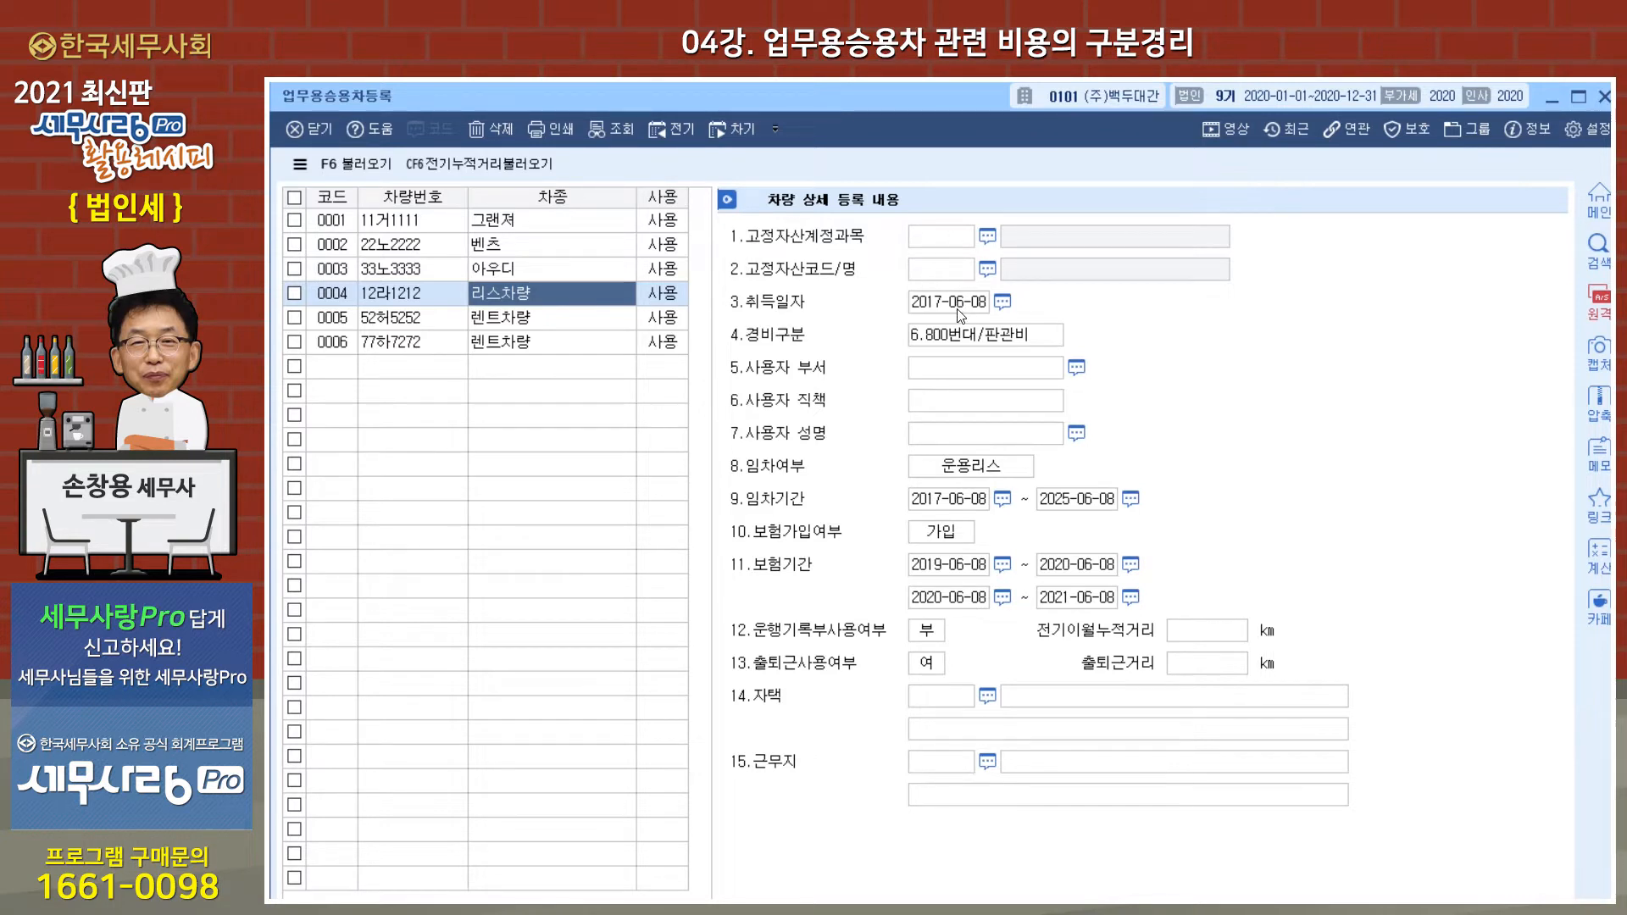
{"action": "left_click", "coordinate": [995, 471]}
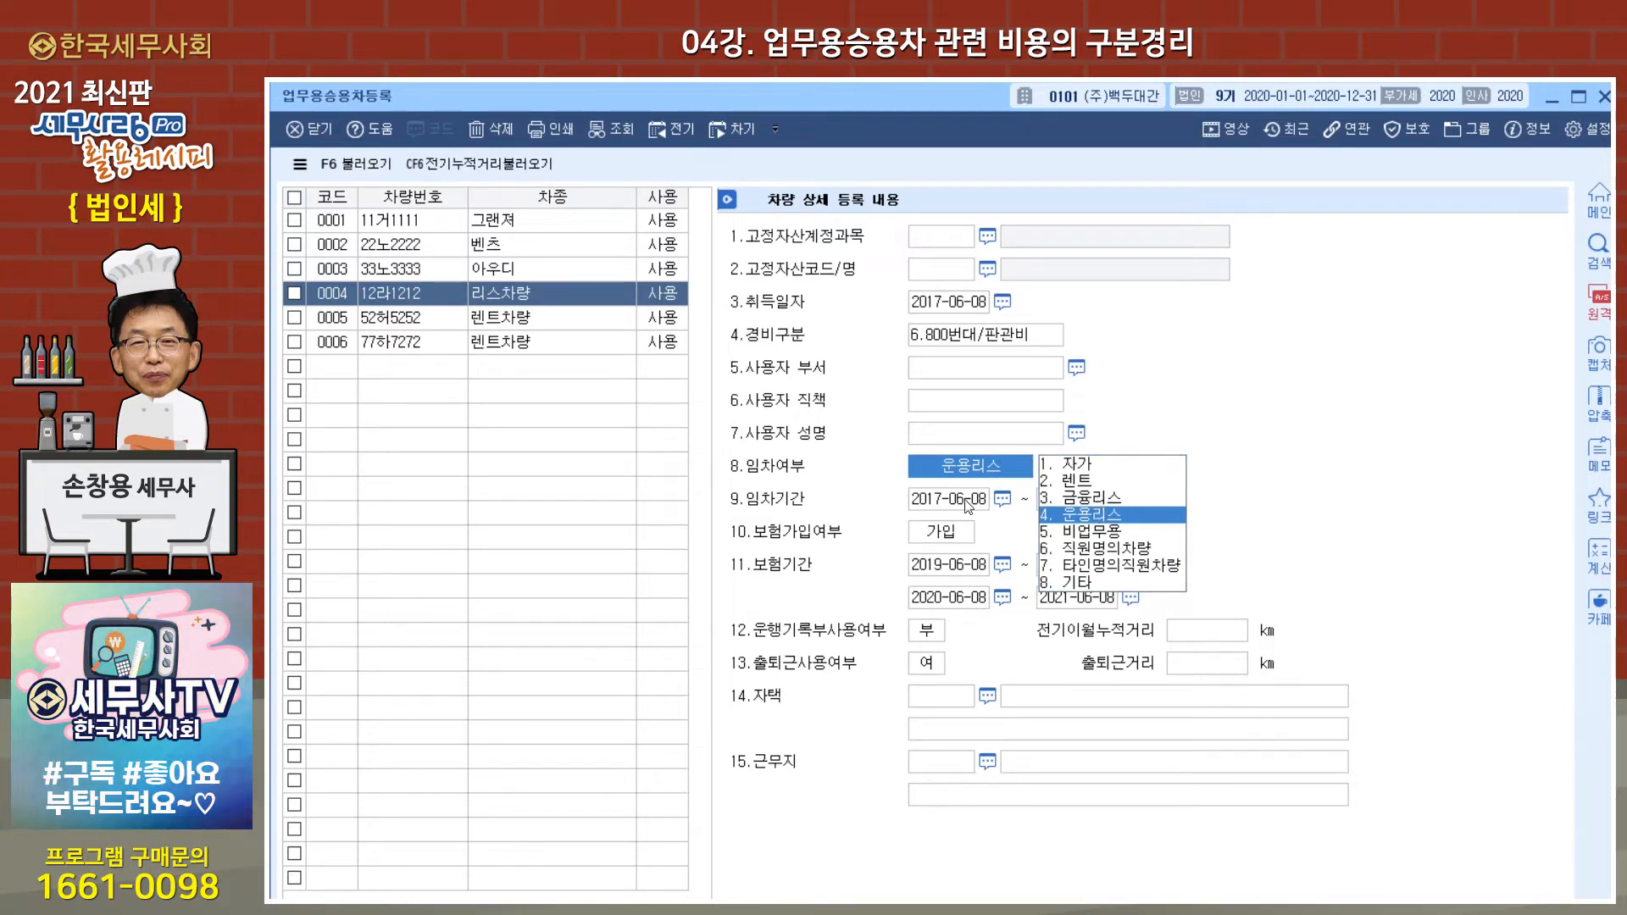
{"action": "left_click", "coordinate": [924, 500]}
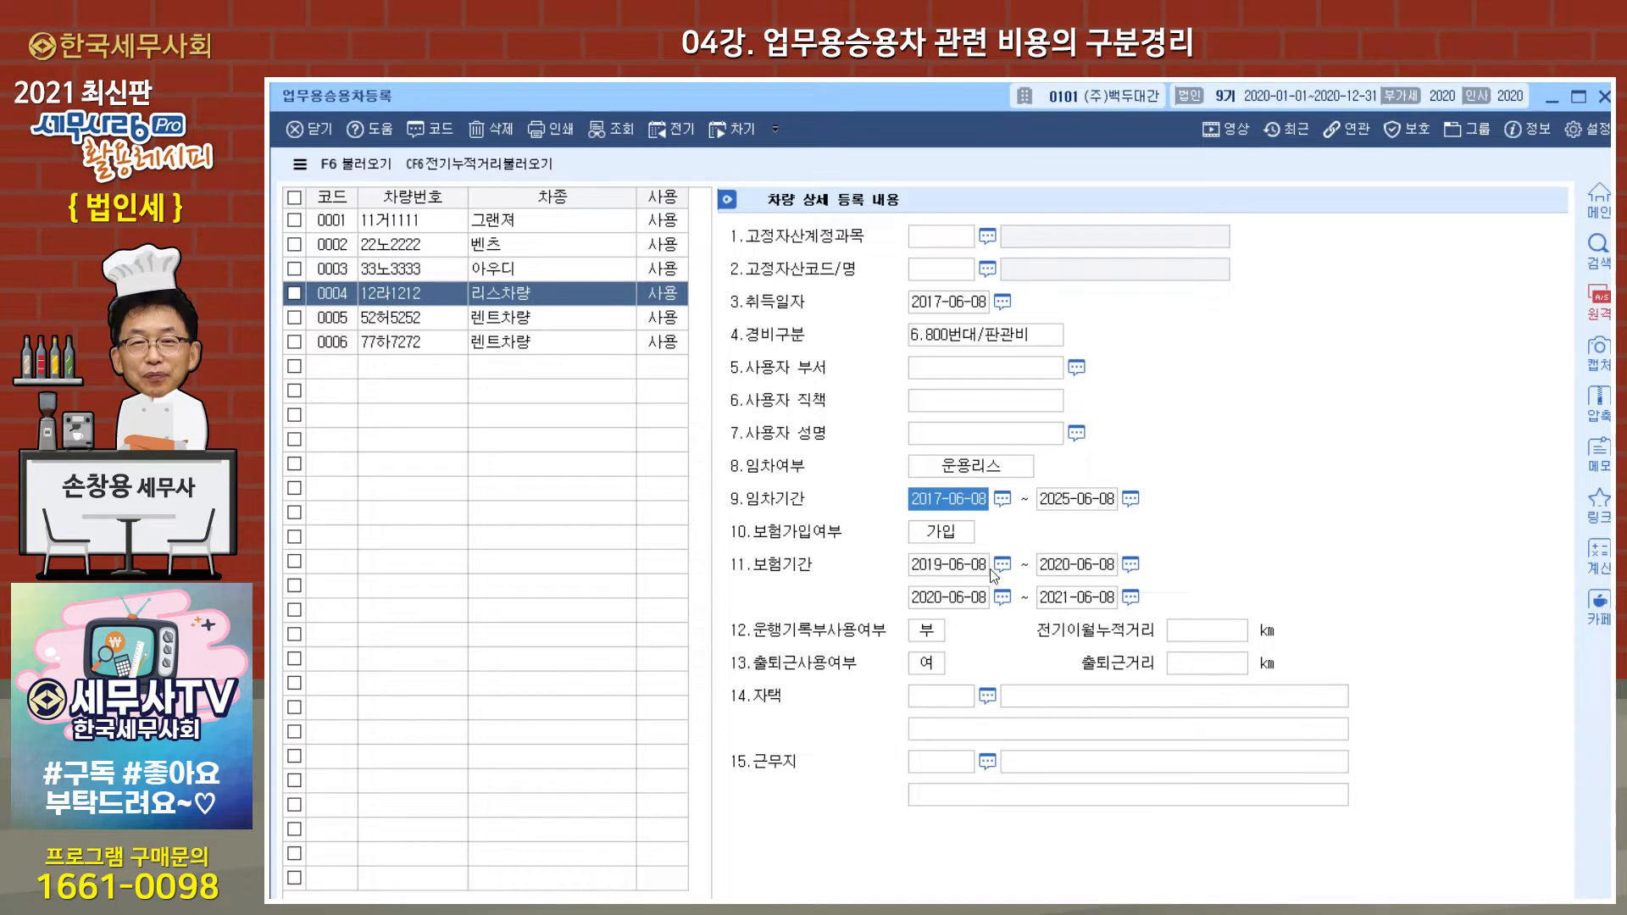
{"action": "left_click", "coordinate": [949, 534]}
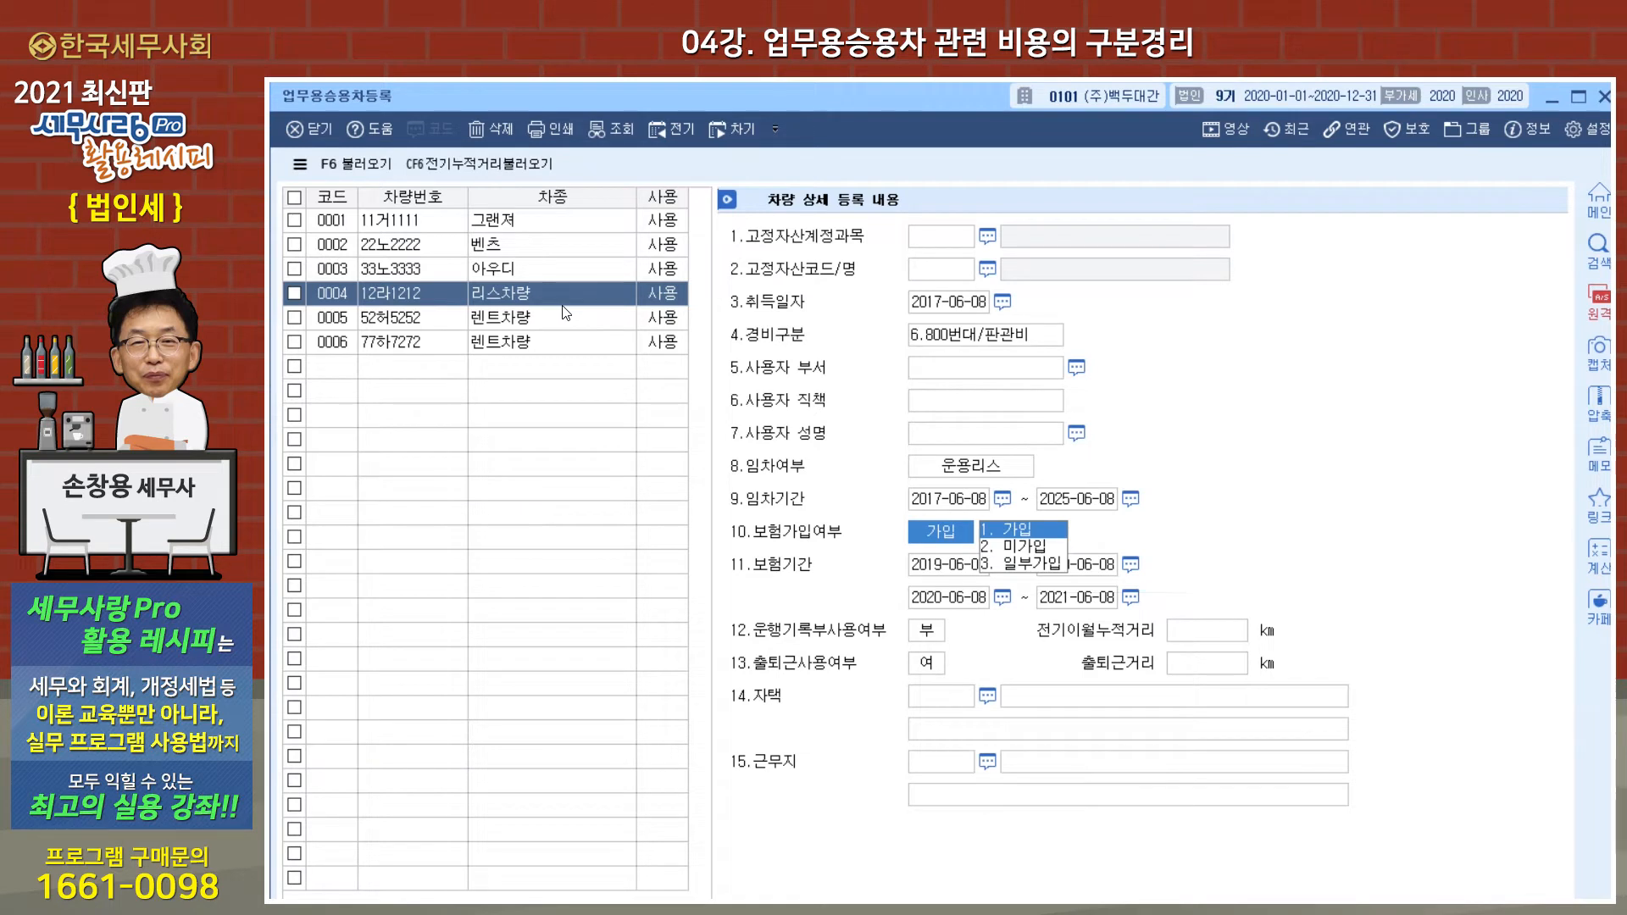
{"action": "left_click", "coordinate": [926, 634]}
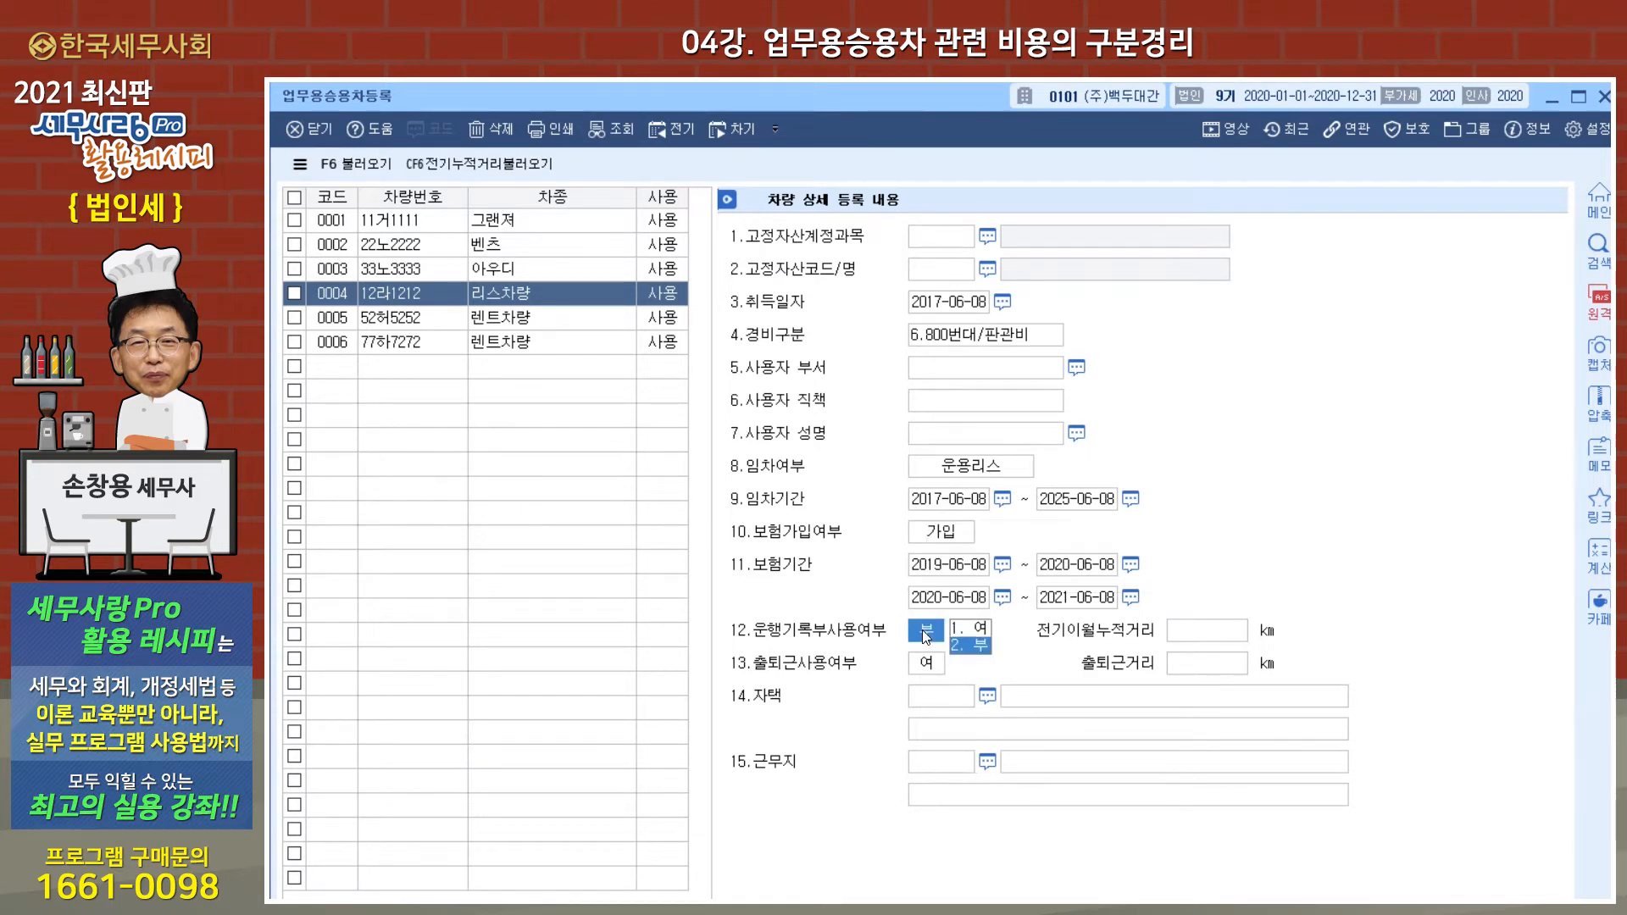
Step: Review the registration details of each vehicle in the list, from the 그랜져 to both 렌트차량 entries, ending on vehicle 0005
{"action": "left_click", "coordinate": [567, 222]}
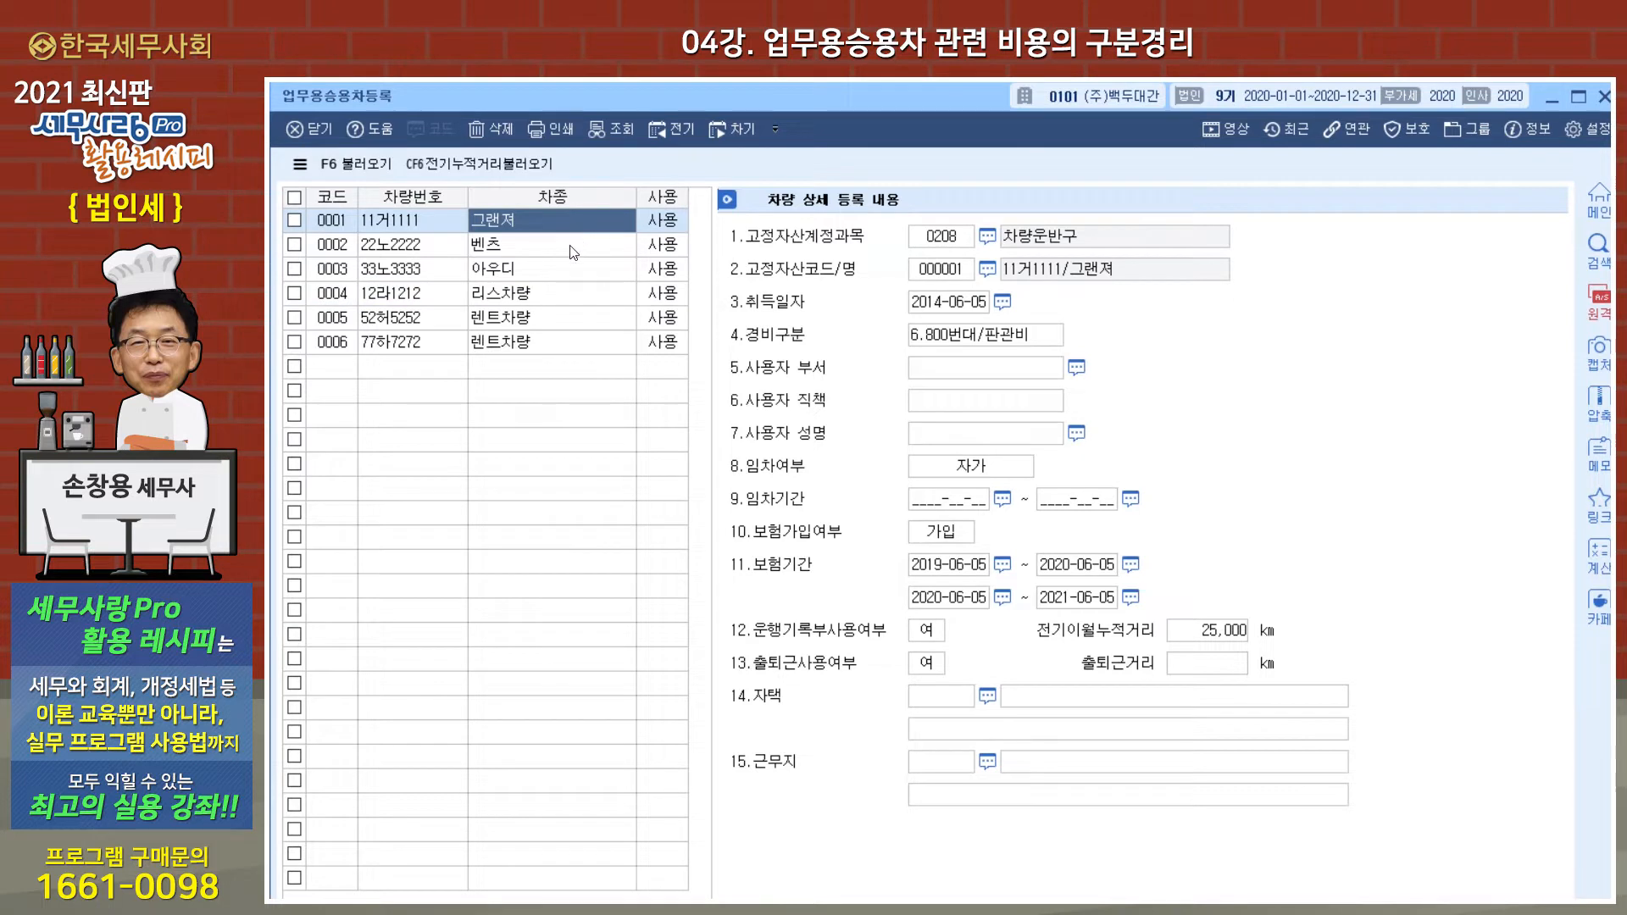
{"action": "left_click", "coordinate": [573, 246]}
{"action": "left_click", "coordinate": [563, 267]}
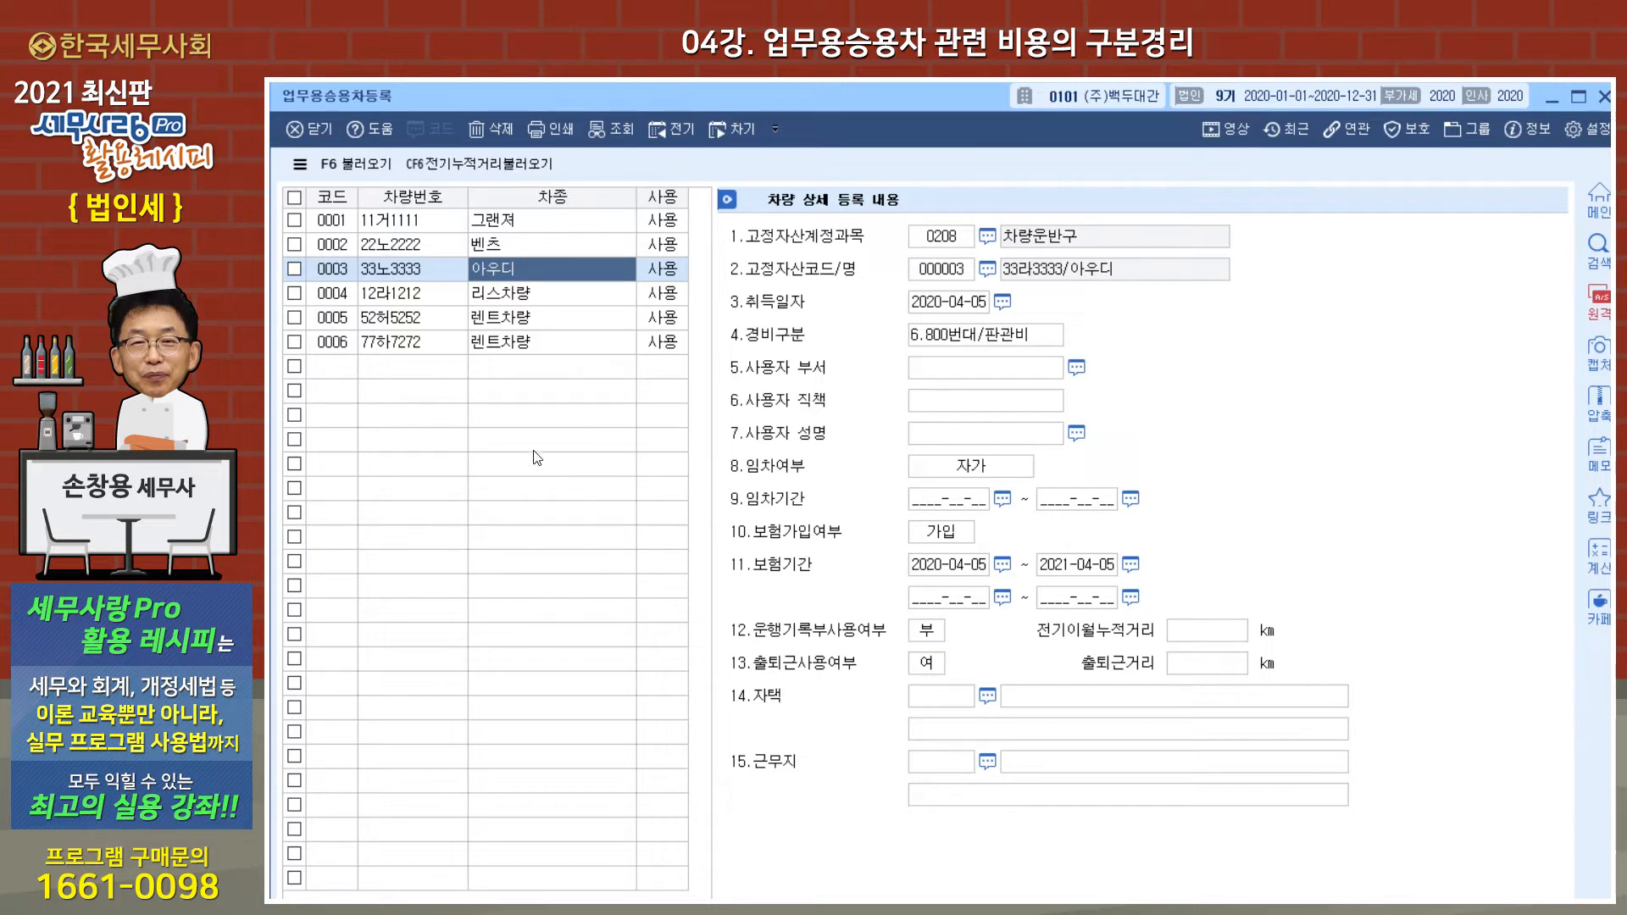
{"action": "left_click", "coordinate": [432, 302]}
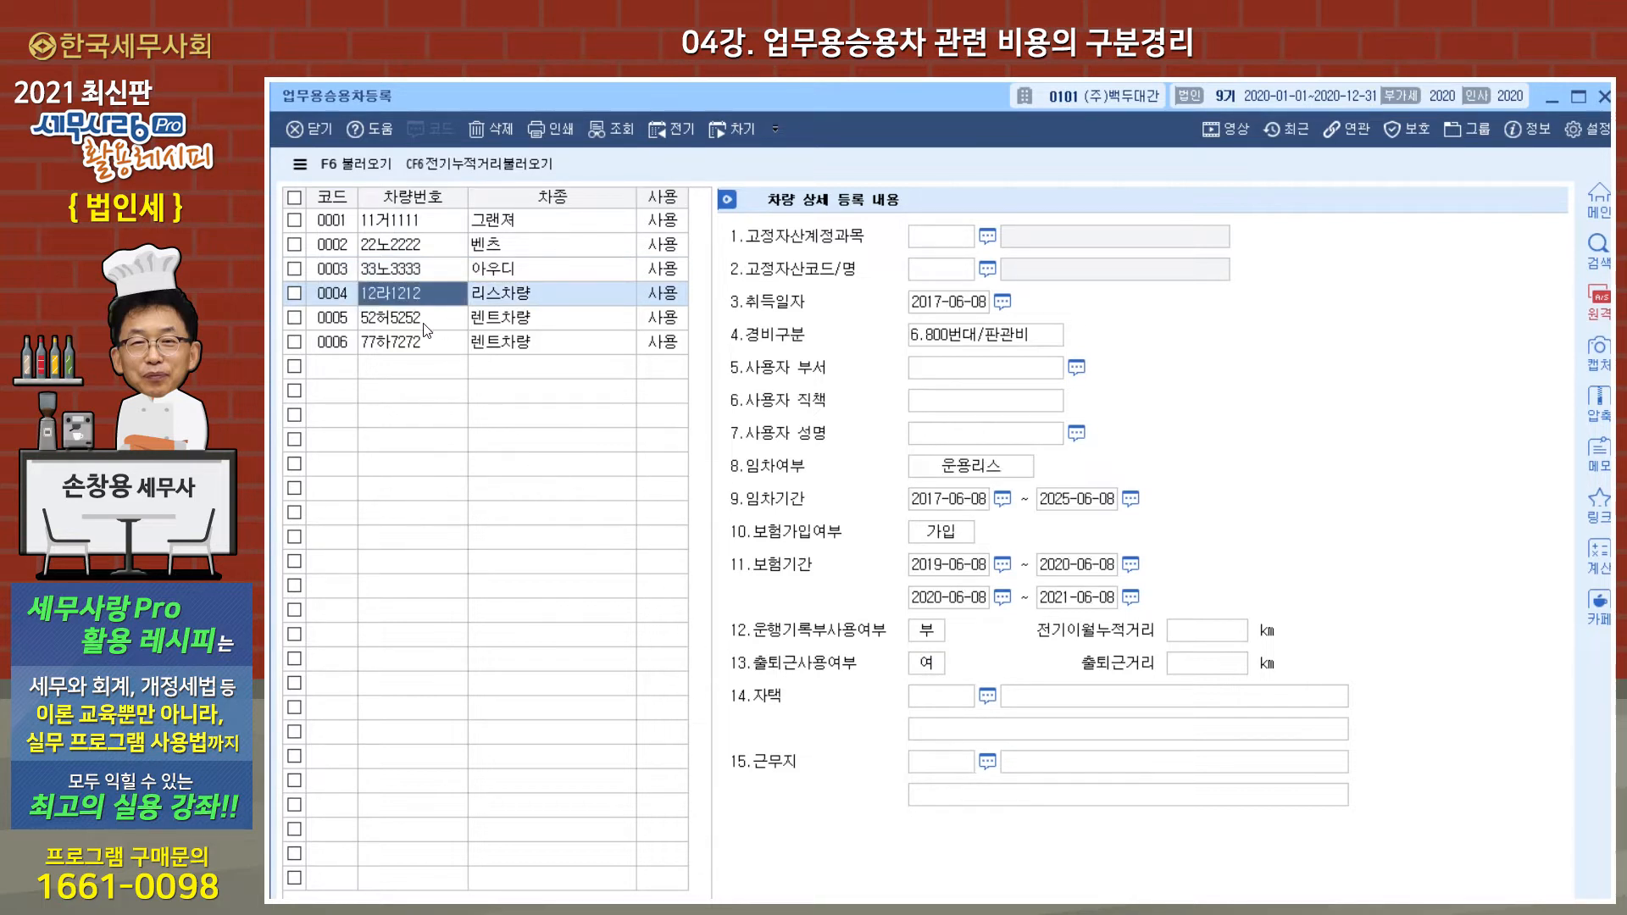
{"action": "left_click", "coordinate": [423, 323]}
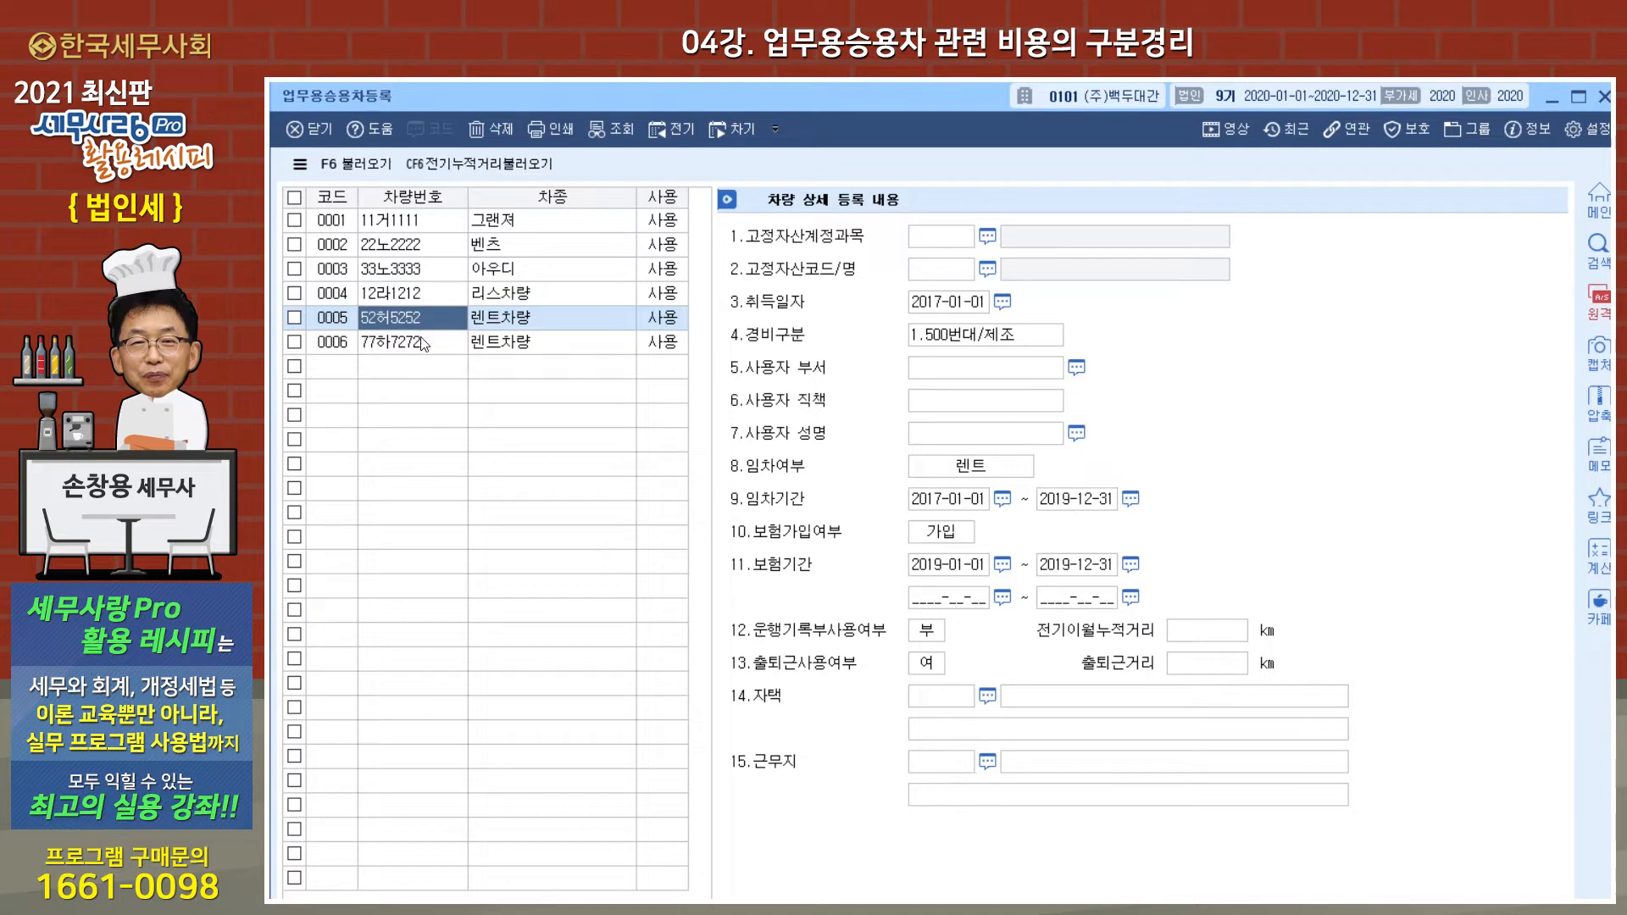
{"action": "left_click", "coordinate": [421, 339]}
{"action": "left_click", "coordinate": [425, 318]}
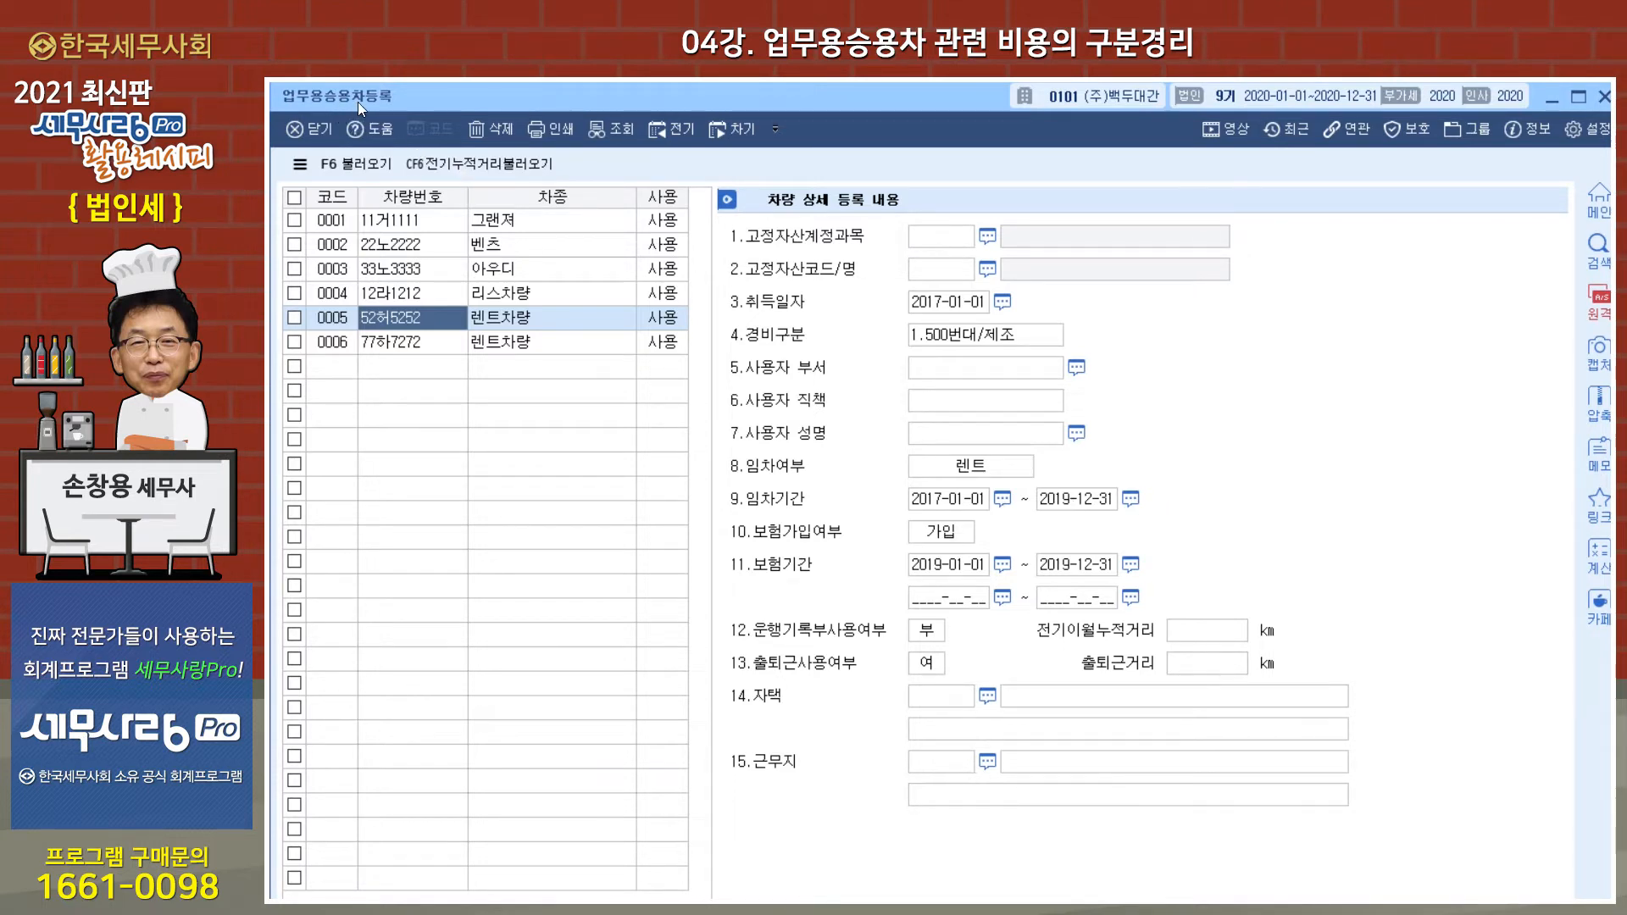
Step: Close the business vehicle registration and open 계정과목및적요등록, moving its window up into full view
{"action": "left_click", "coordinate": [1602, 100]}
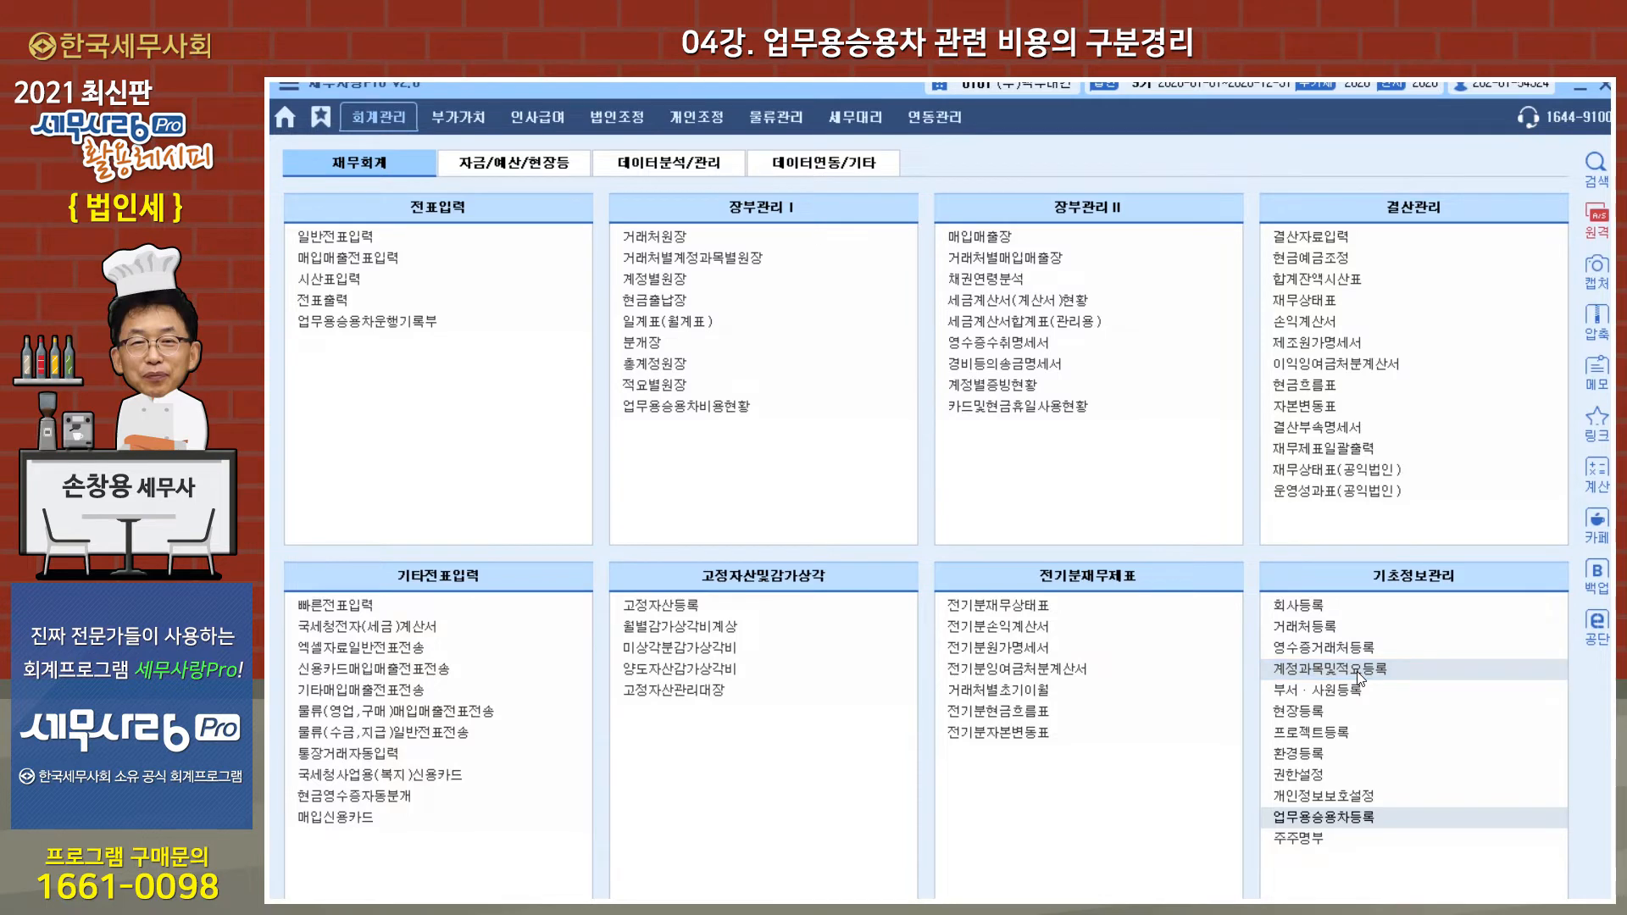
{"action": "left_click", "coordinate": [1352, 668]}
{"action": "left_click_drag", "start_coordinate": [932, 155], "coordinate": [947, 105]}
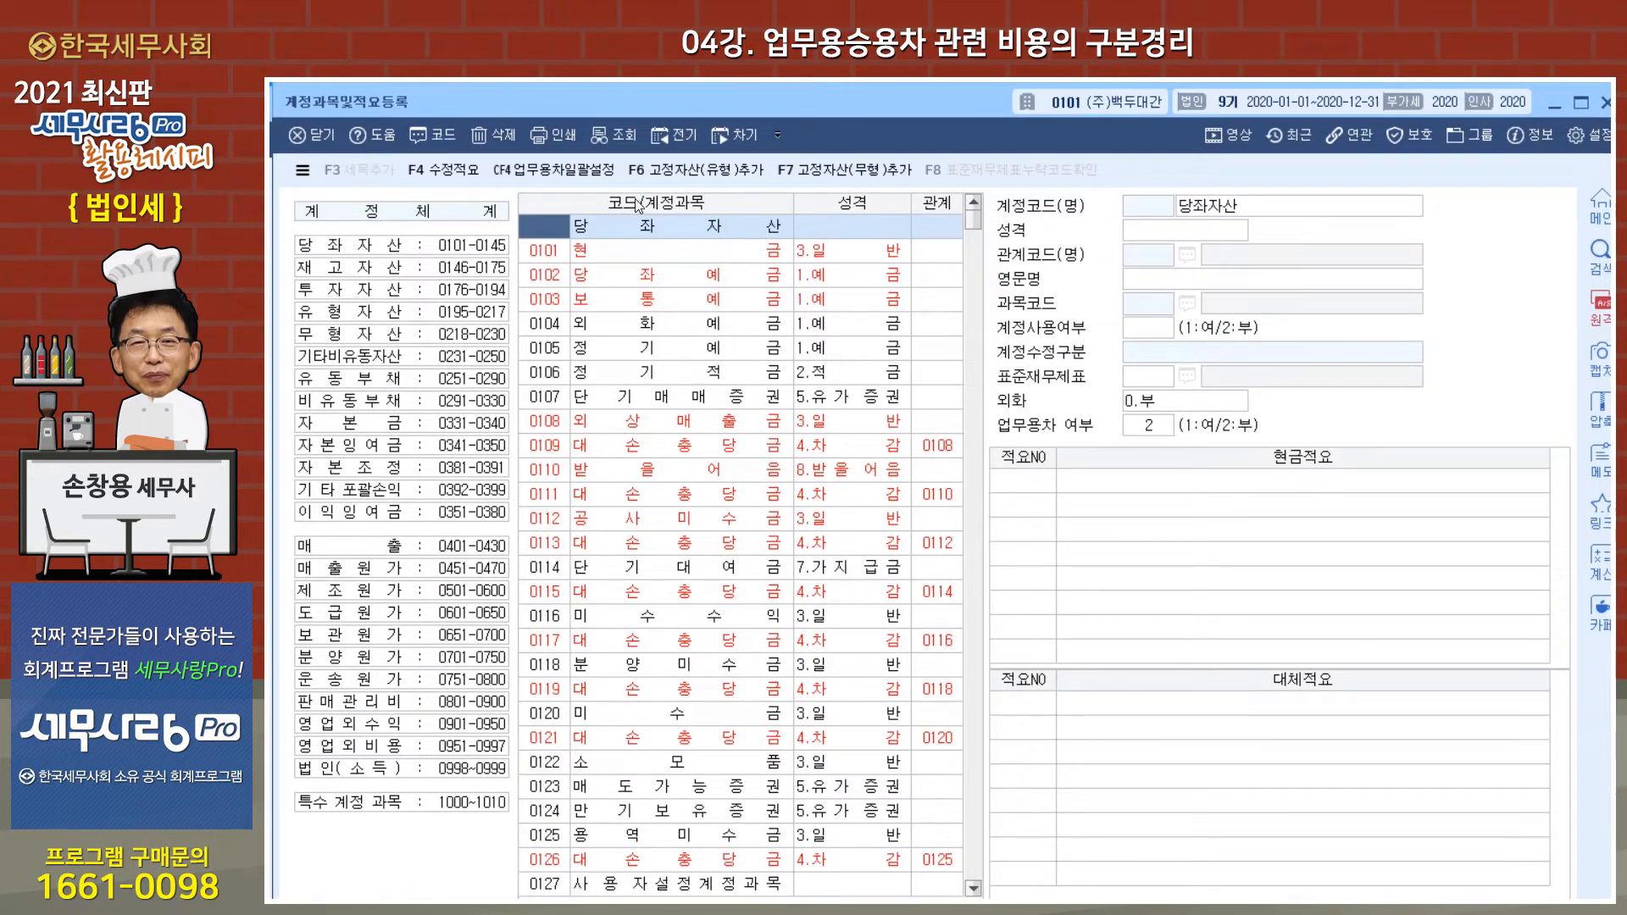
Step: Bulk-set the 세금과공과, 임차료, 수선비, 보험료 and 차량유지비 accounts as business vehicle accounts using 업무용차일괄설정
{"action": "left_click", "coordinate": [590, 174]}
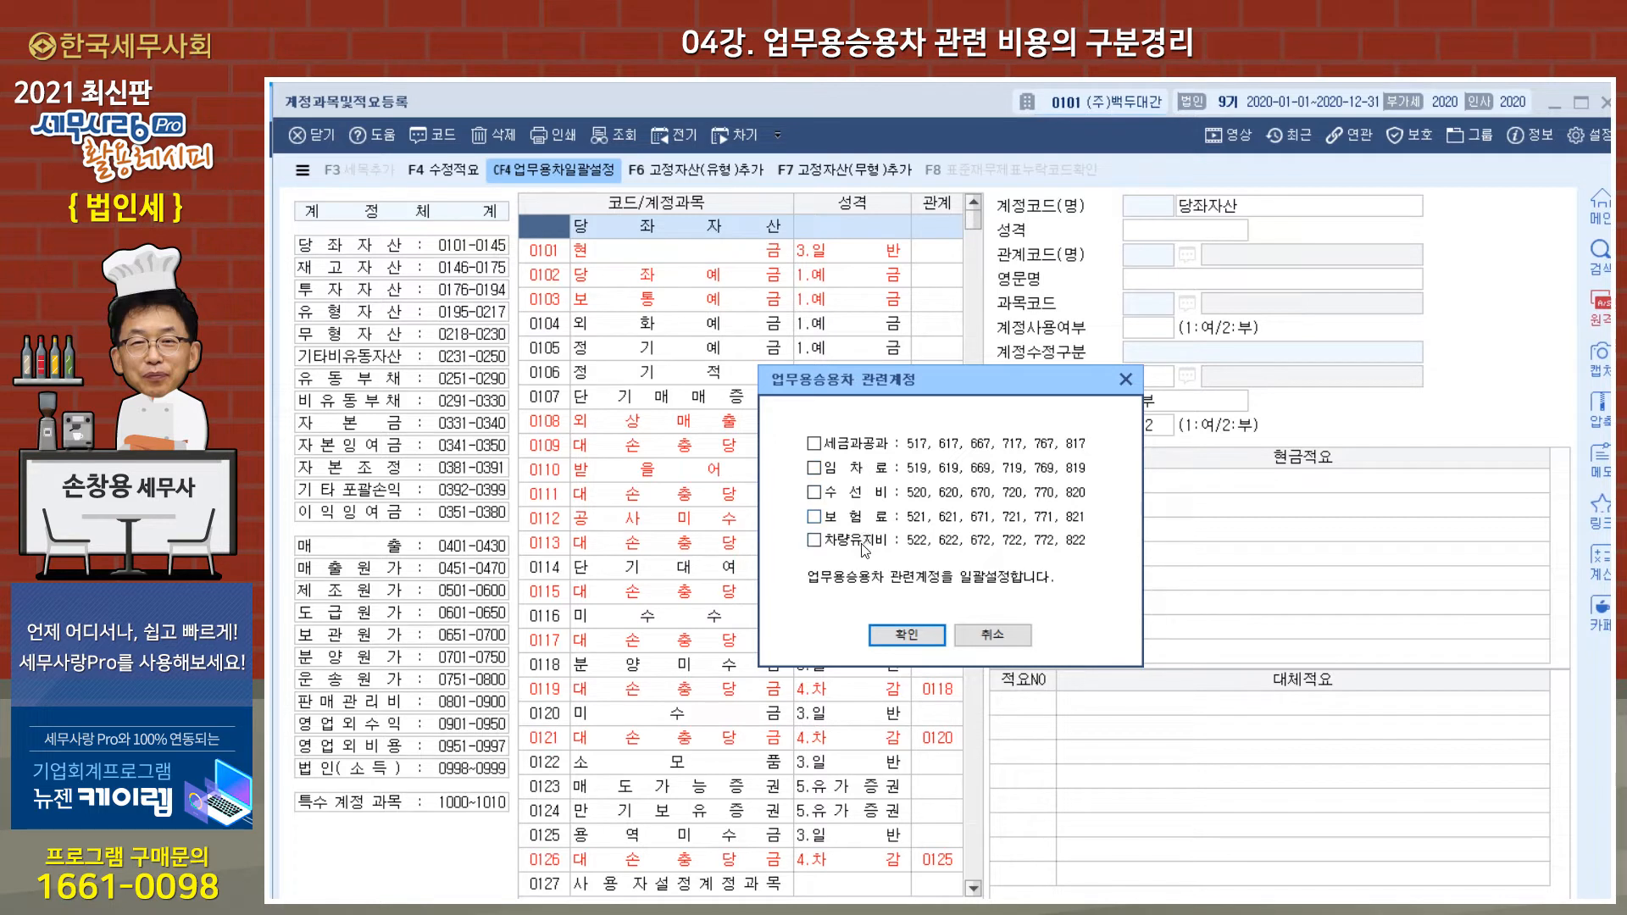
{"action": "left_click", "coordinate": [814, 443]}
{"action": "left_click", "coordinate": [813, 467]}
{"action": "left_click", "coordinate": [813, 493]}
{"action": "left_click", "coordinate": [873, 519]}
{"action": "left_click", "coordinate": [891, 647]}
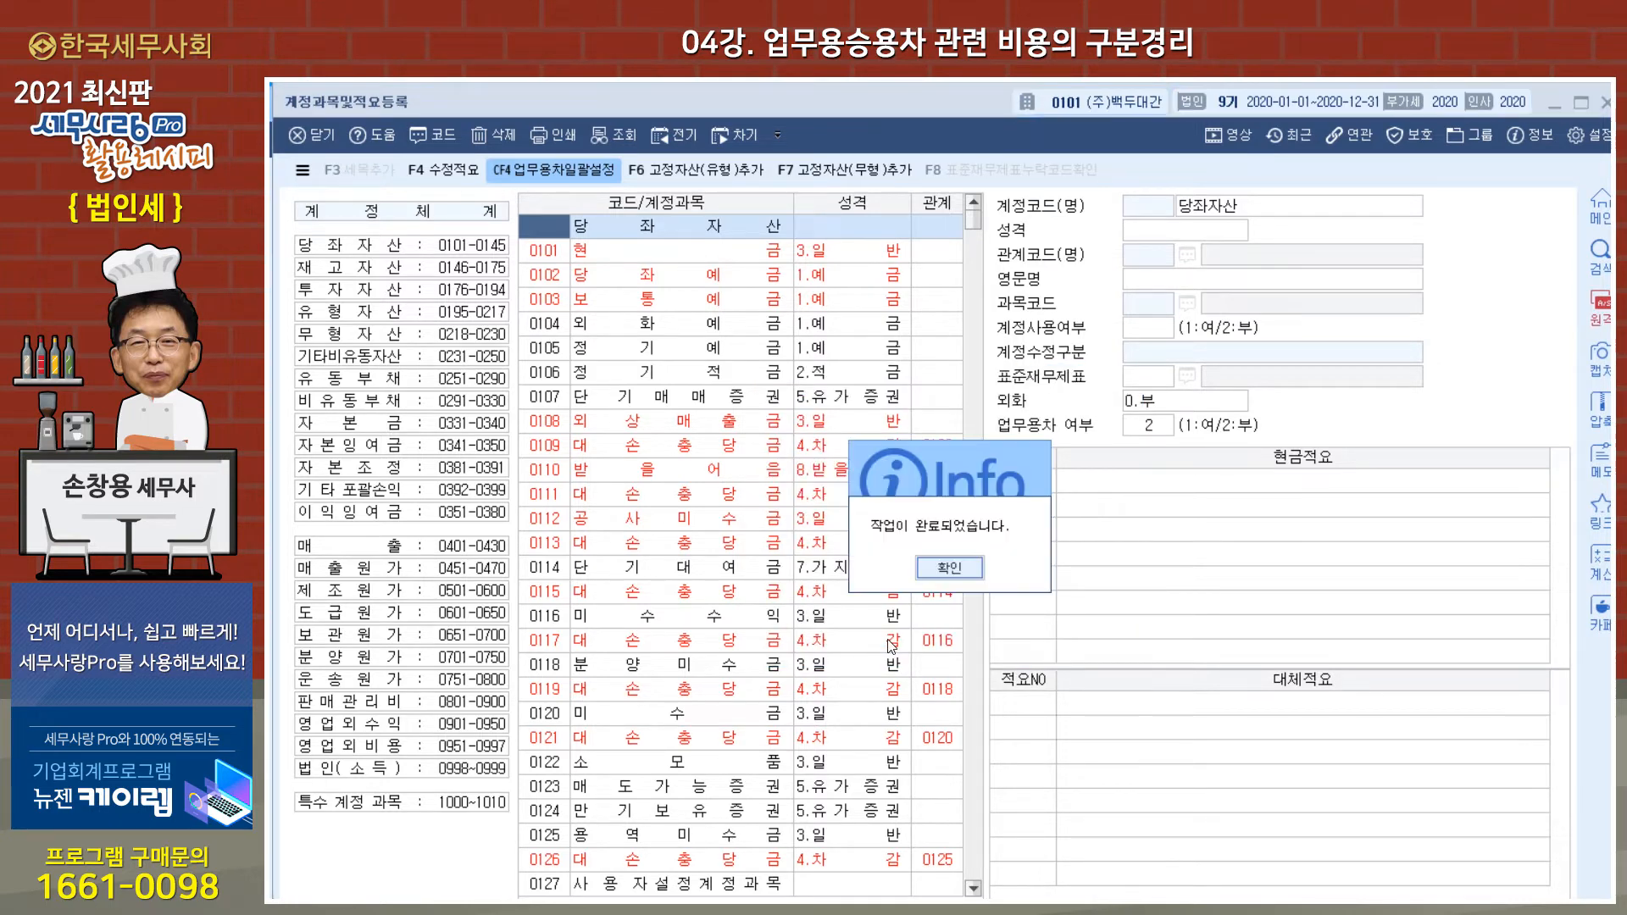
{"action": "left_click", "coordinate": [950, 568]}
Step: Compare the 업무용차 여부 setting of account 0822 차량유지비 with 0815 수도광열비, and close the account registration
{"action": "left_click", "coordinate": [556, 428]}
{"action": "type", "text": "0822"}
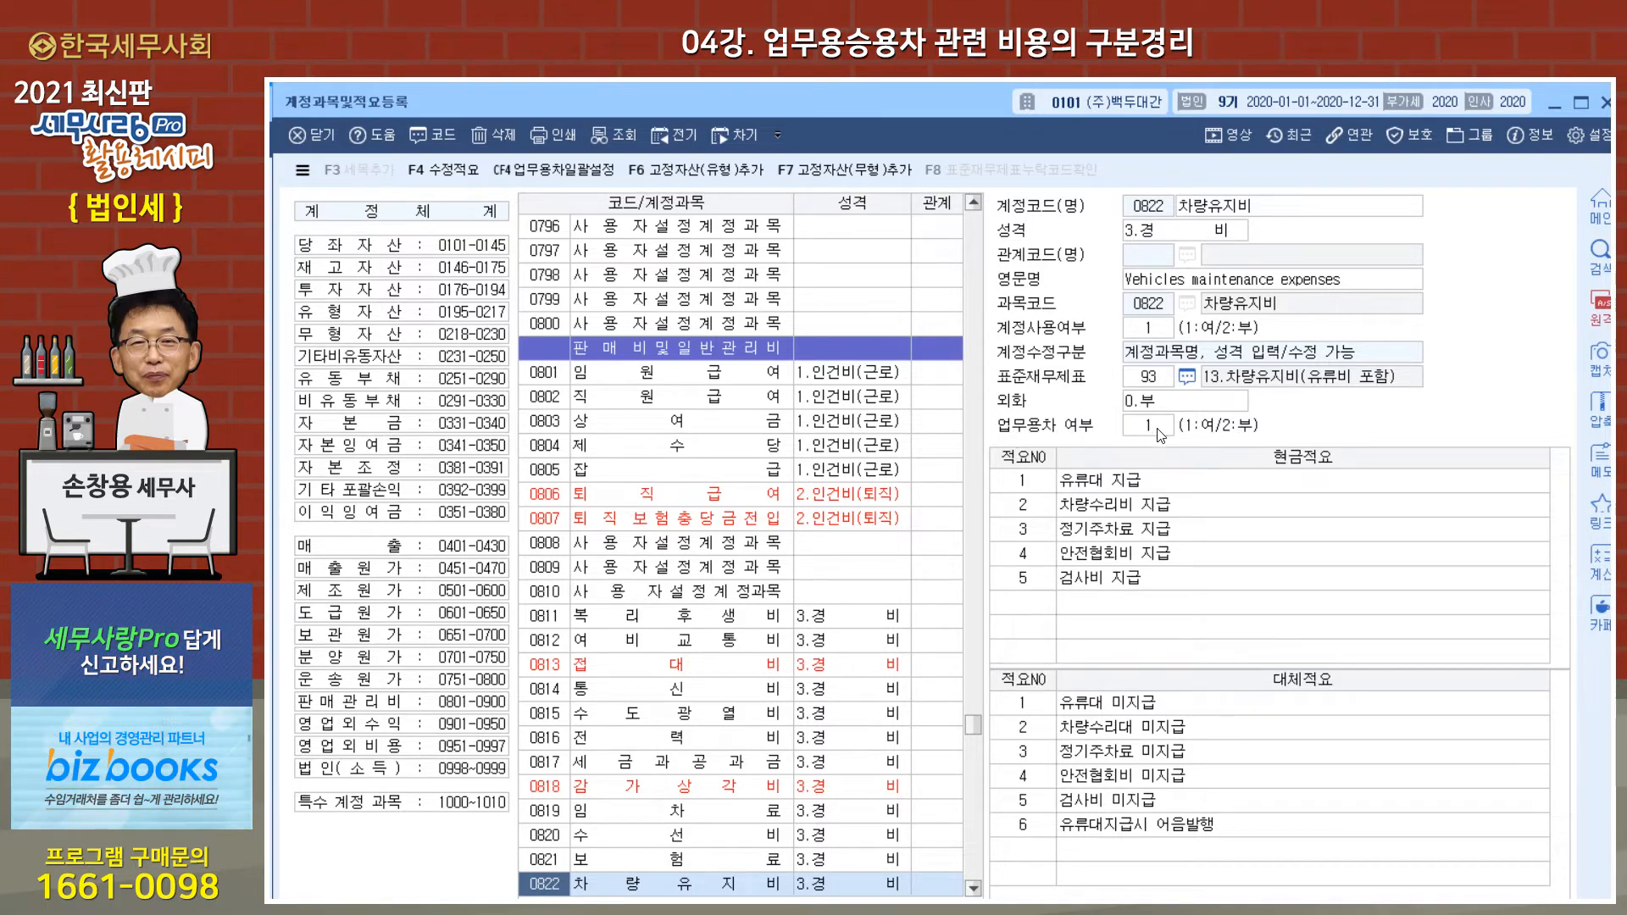
{"action": "left_click", "coordinate": [614, 719]}
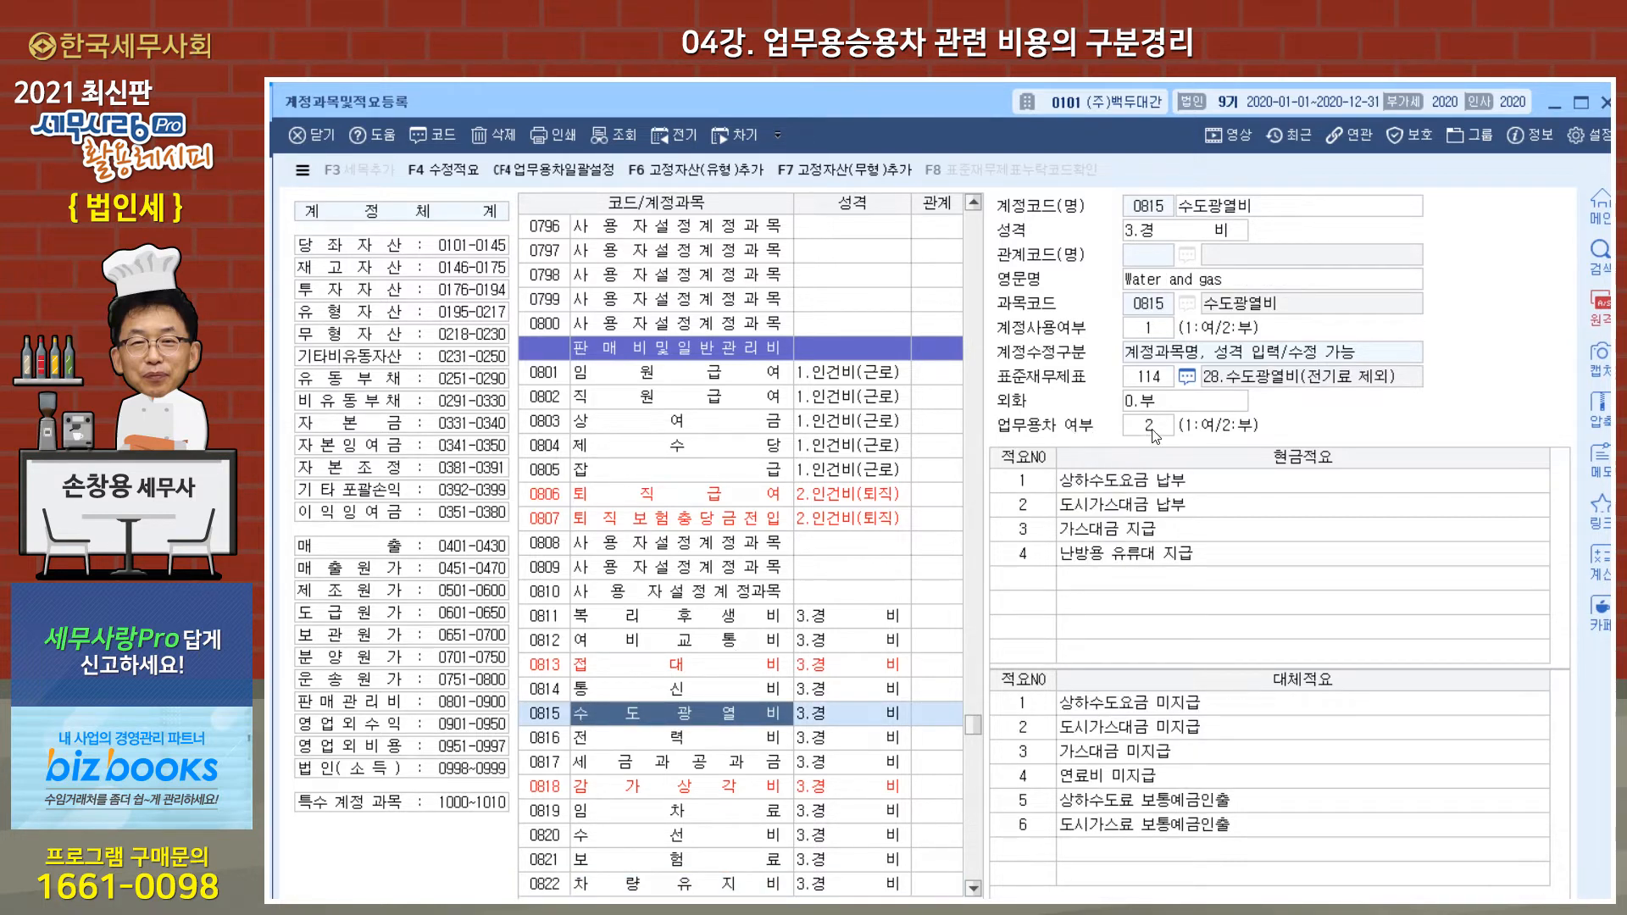
{"action": "left_click", "coordinate": [649, 891]}
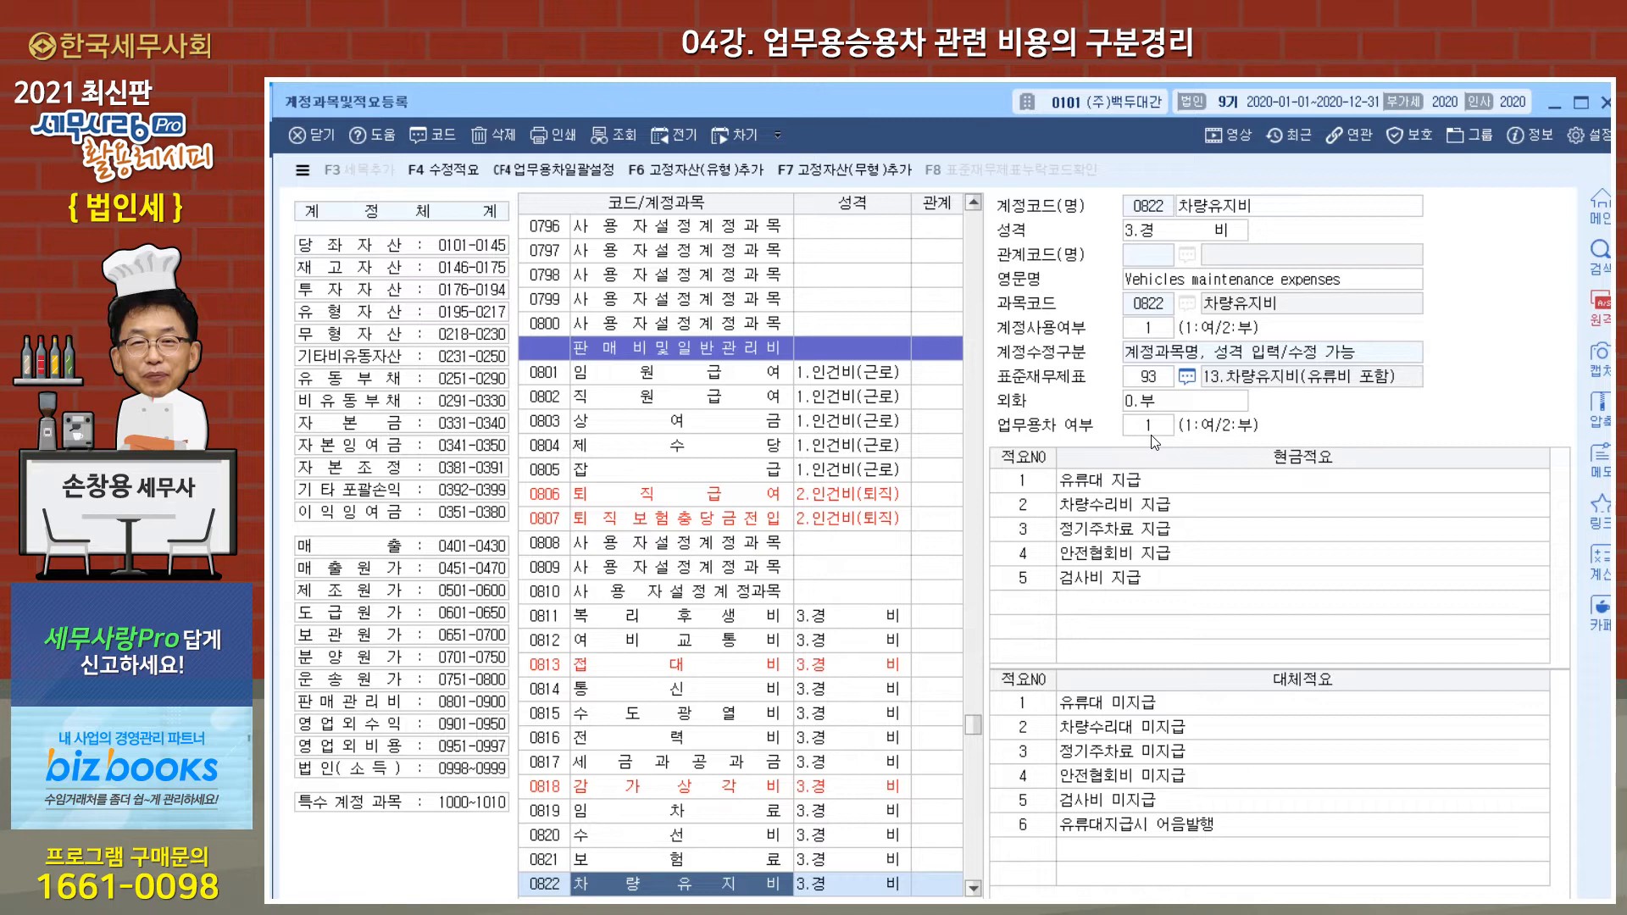
{"action": "left_click_drag", "start_coordinate": [888, 97], "coordinate": [870, 176]}
{"action": "left_click", "coordinate": [810, 107]}
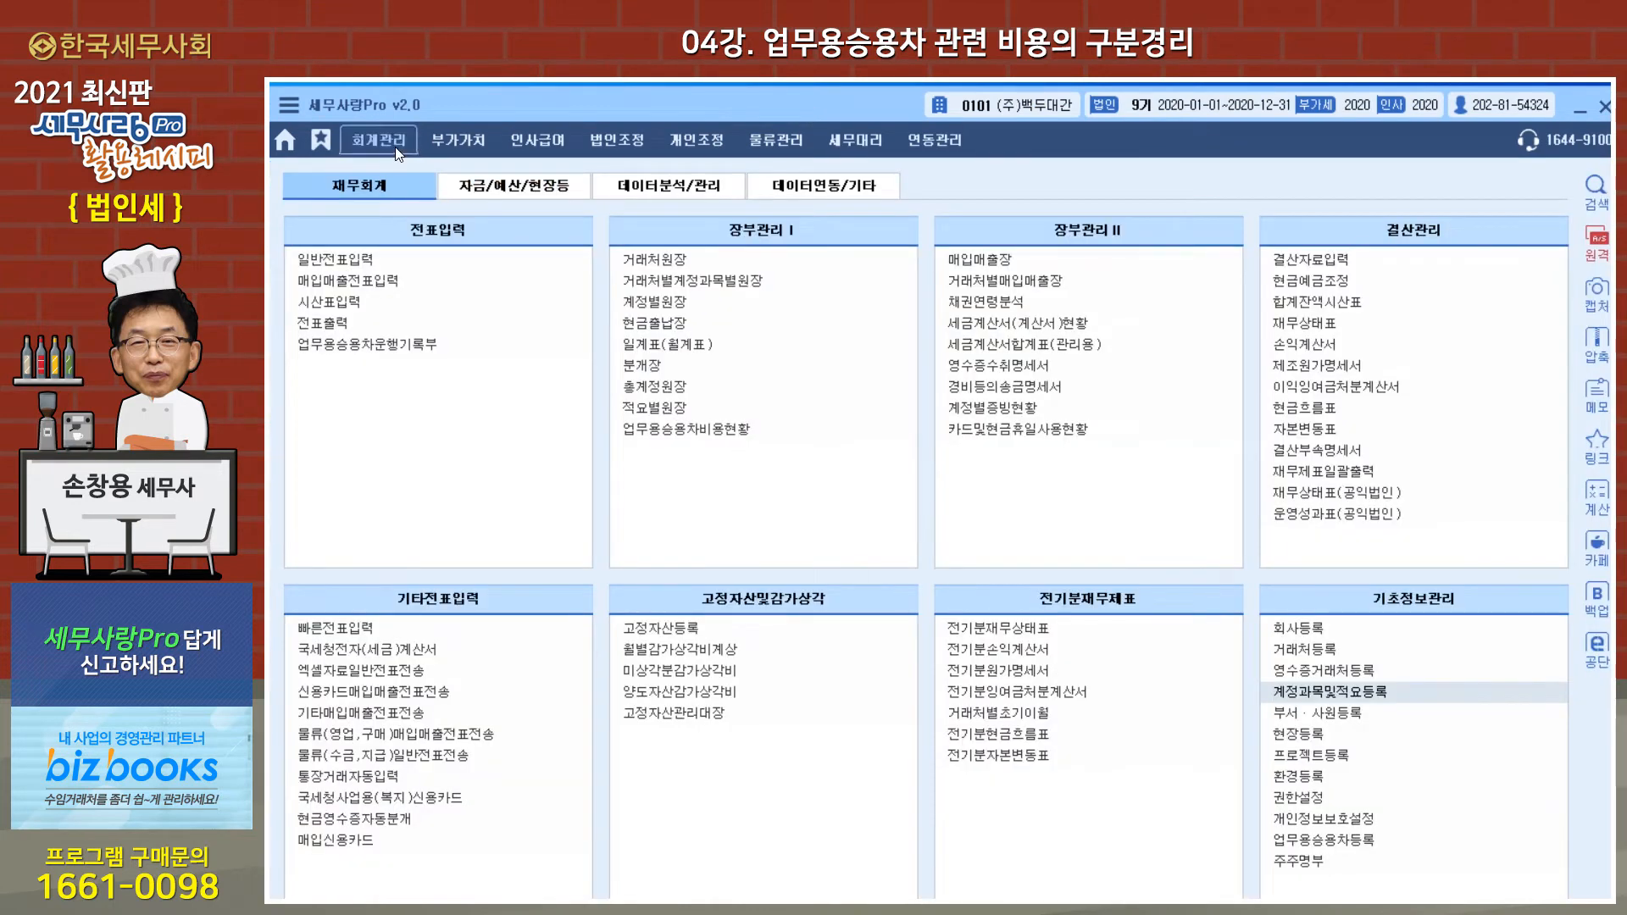
Step: Open 일반전표입력 and start a 출금 entry for January 31 with account code 0822 차량유지비
{"action": "left_click", "coordinate": [369, 266]}
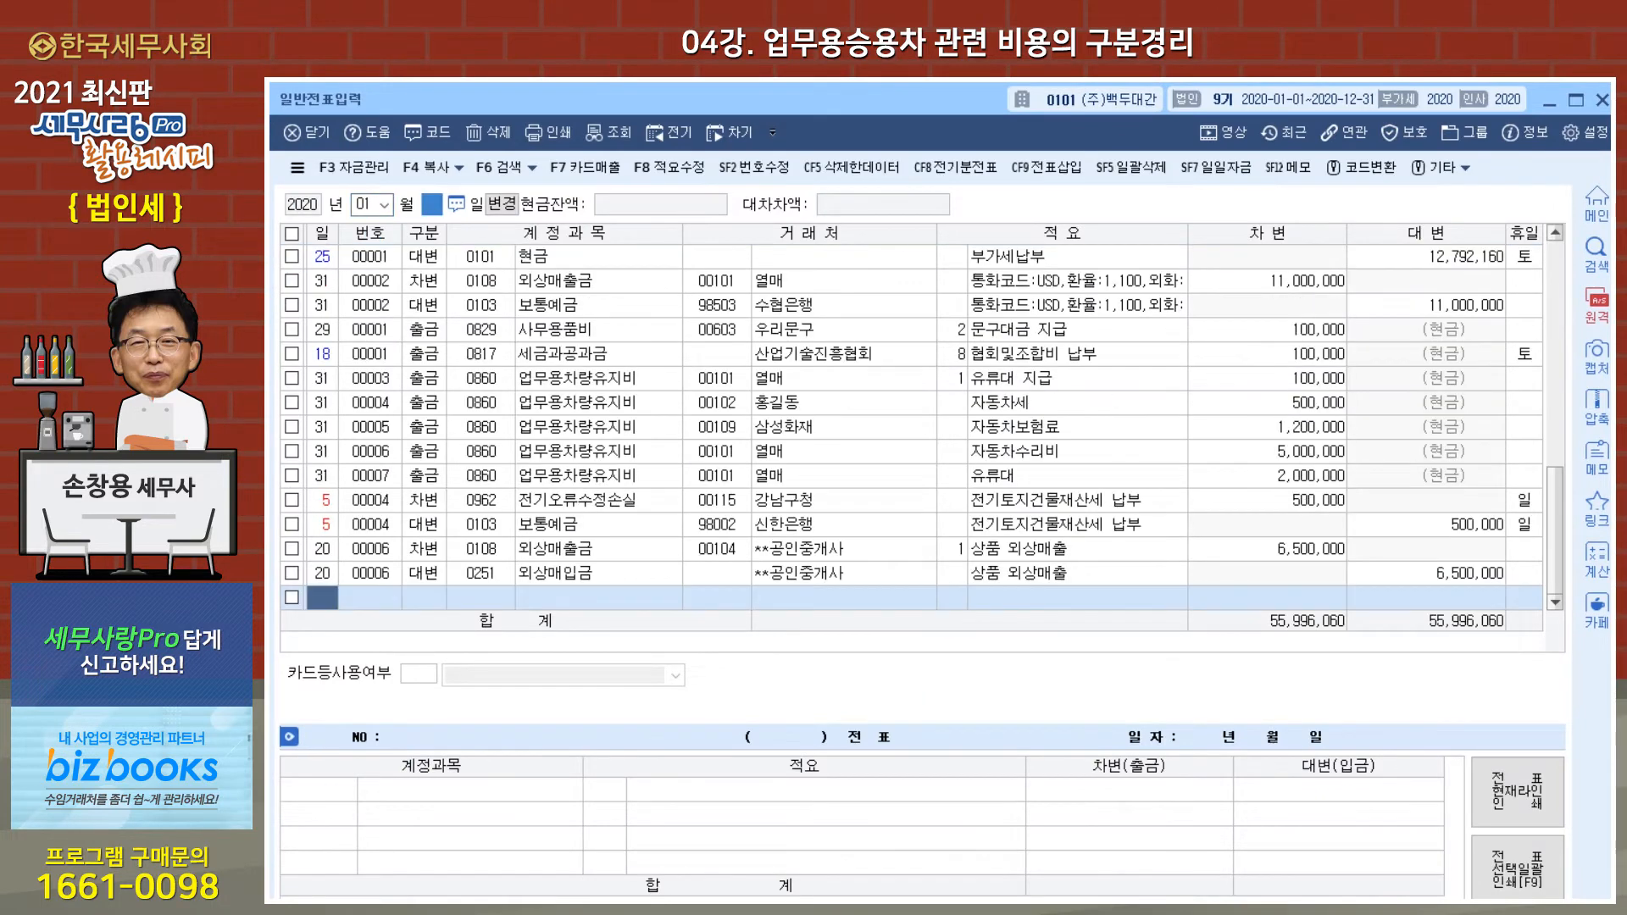
{"action": "type", "text": "31"}
{"action": "key", "text": "Return"}
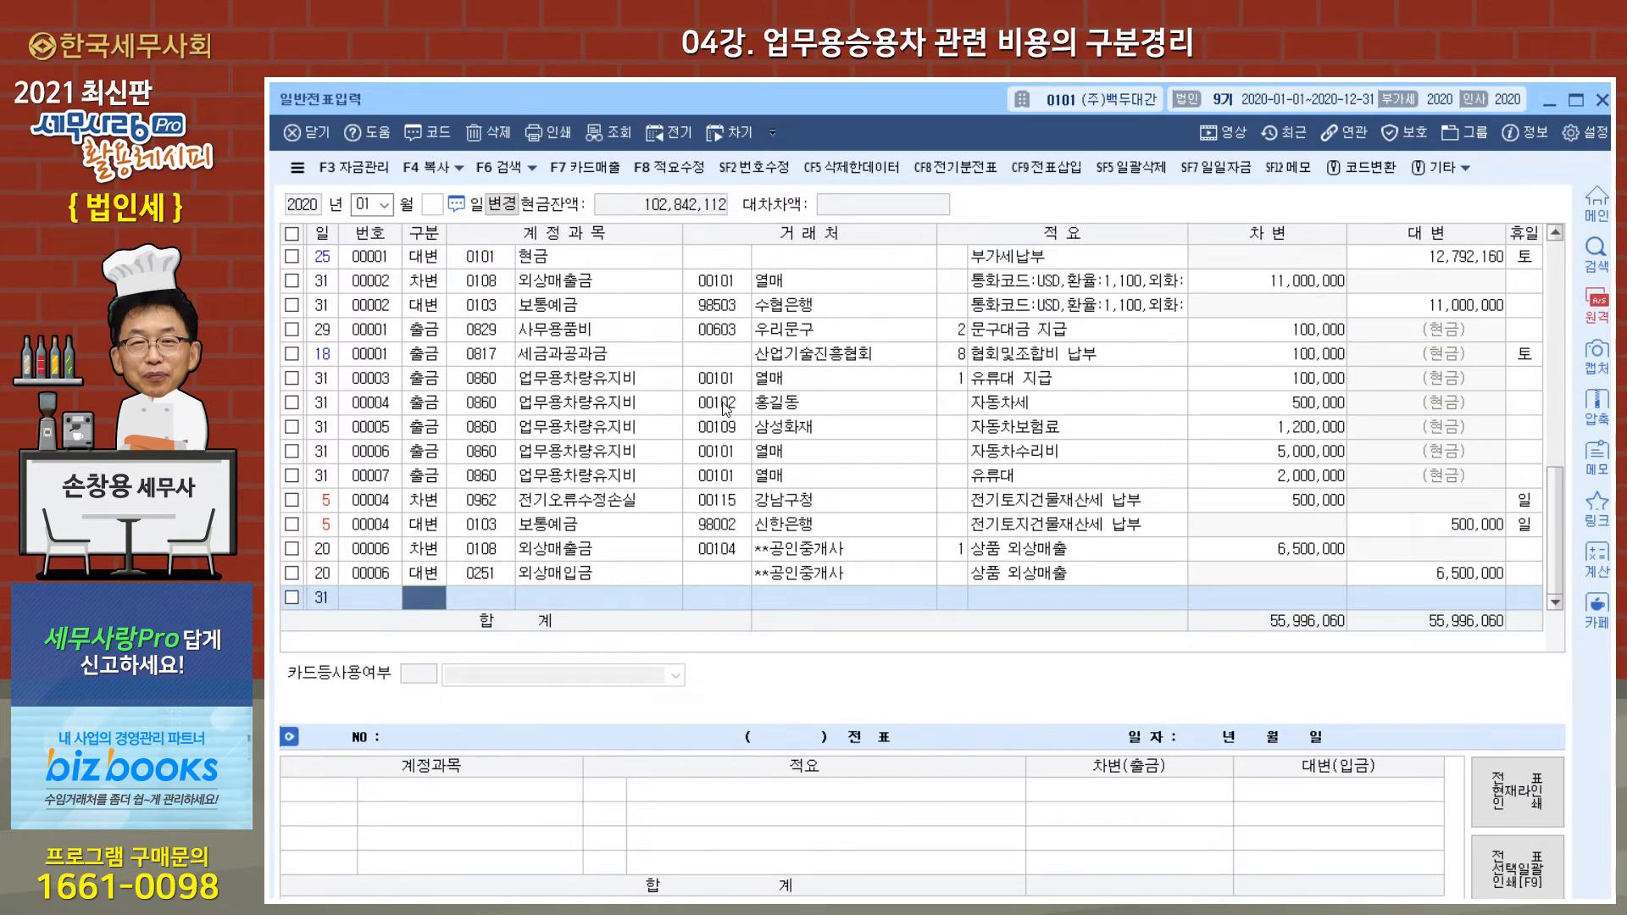
{"action": "type", "text": "1"}
{"action": "key", "text": "Return"}
{"action": "type", "text": "0822"}
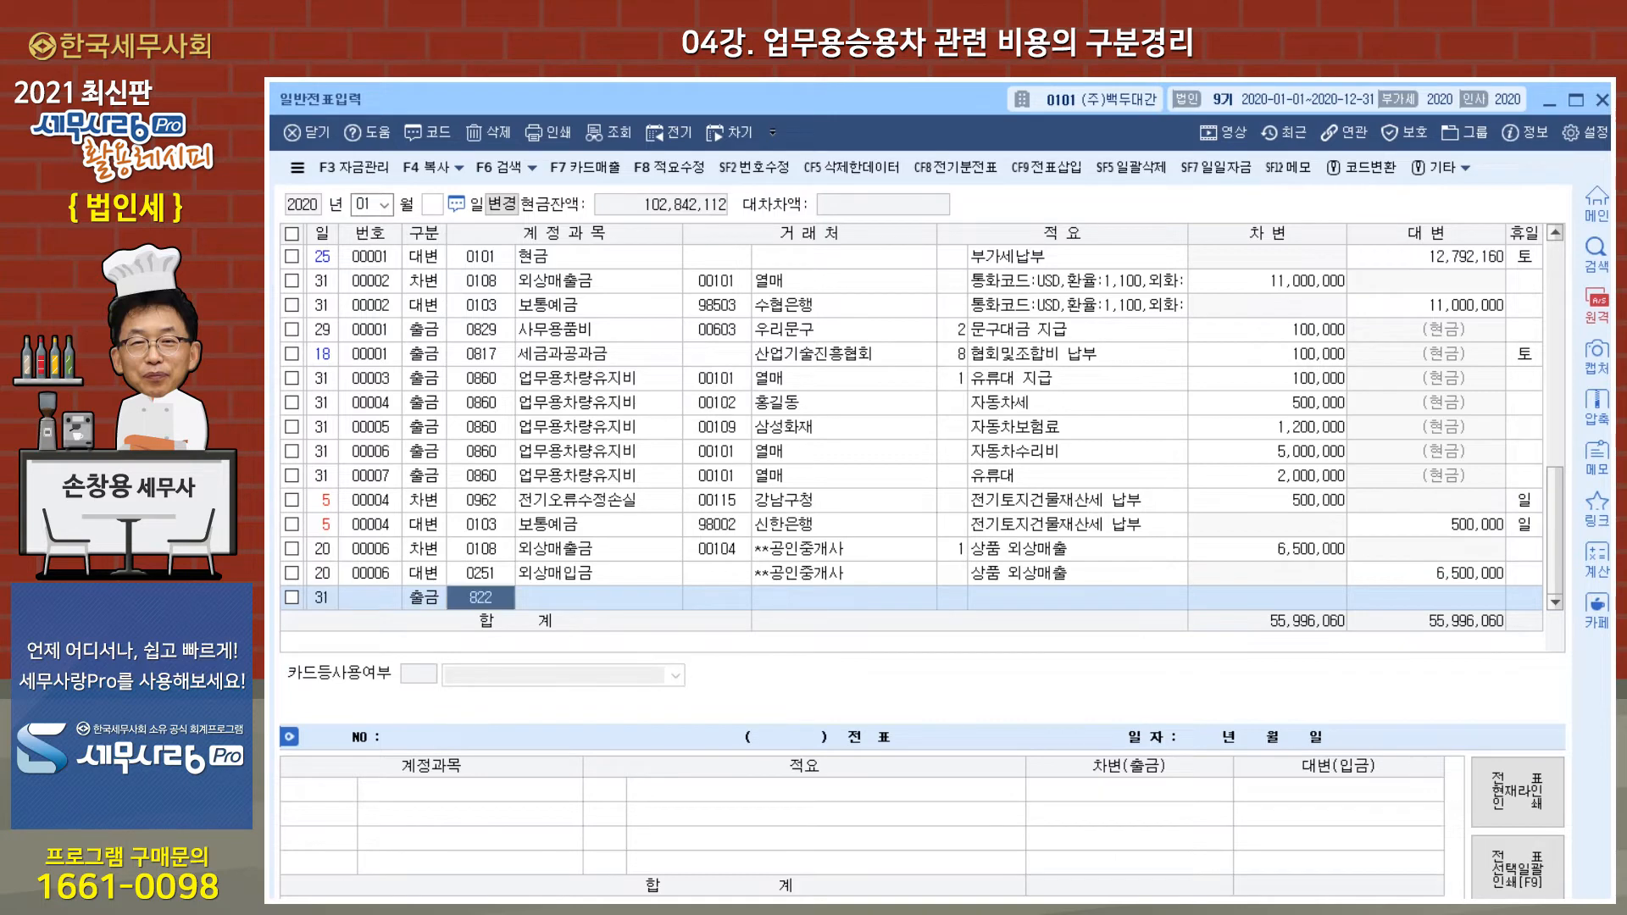
Step: Keep the previous row's 거래처 and 적요 for the 차량유지비 entry and set its 차변 amount to 50,000
{"action": "key", "text": "Return"}
{"action": "key", "text": "Return"}
{"action": "key", "text": "Return"}
{"action": "key", "text": "Return"}
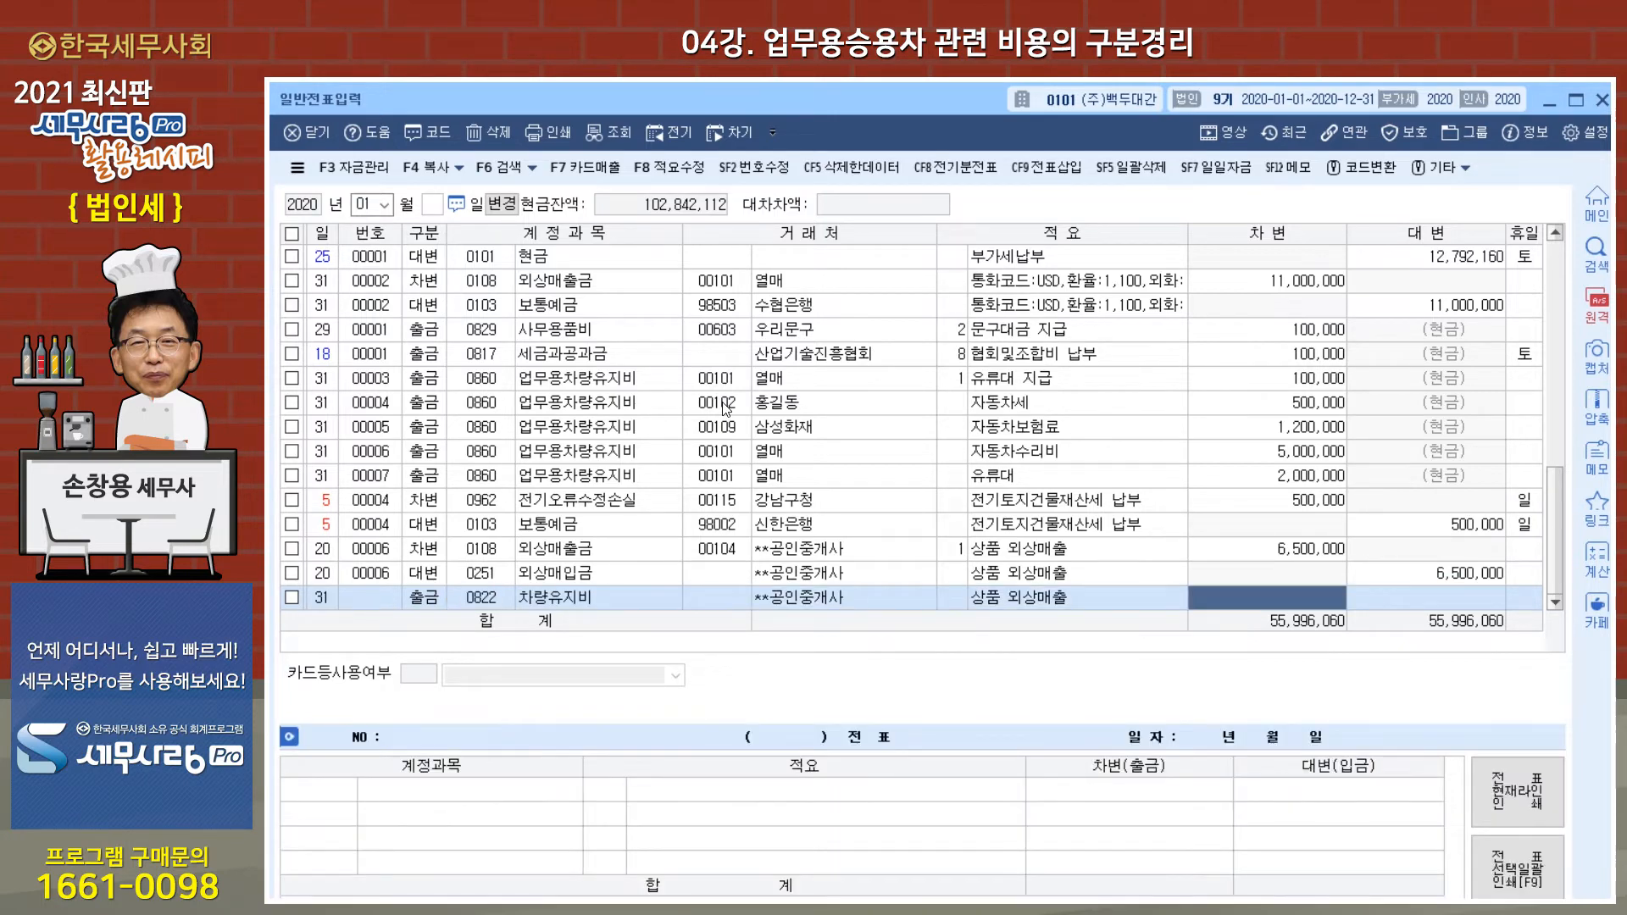
{"action": "type", "text": "500000"}
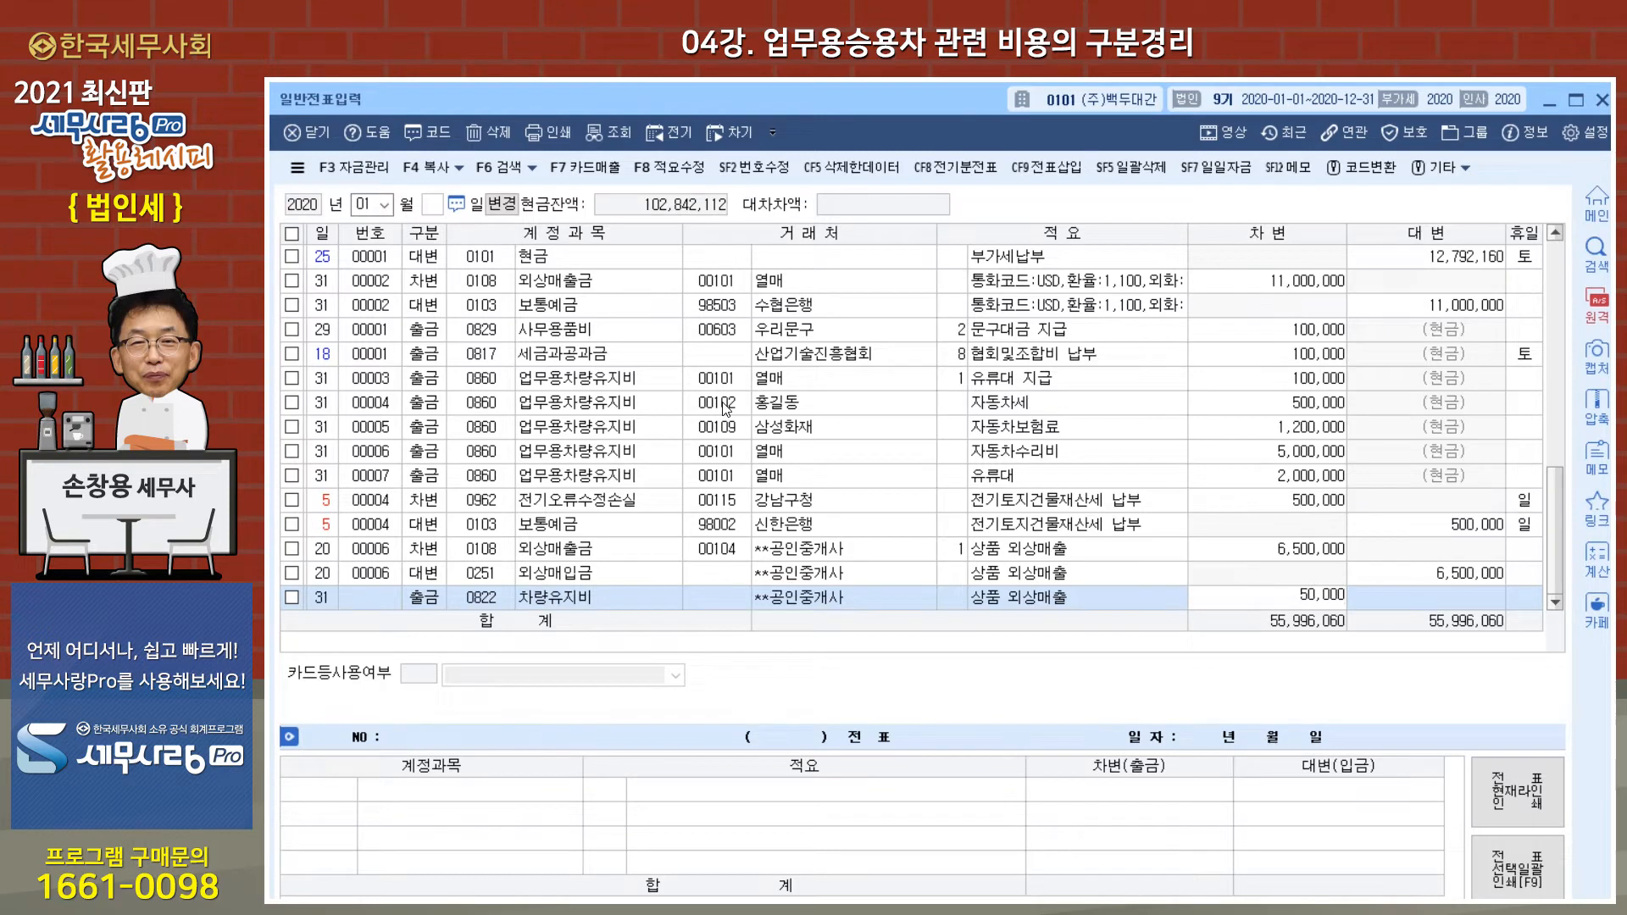
{"action": "key", "text": "Return"}
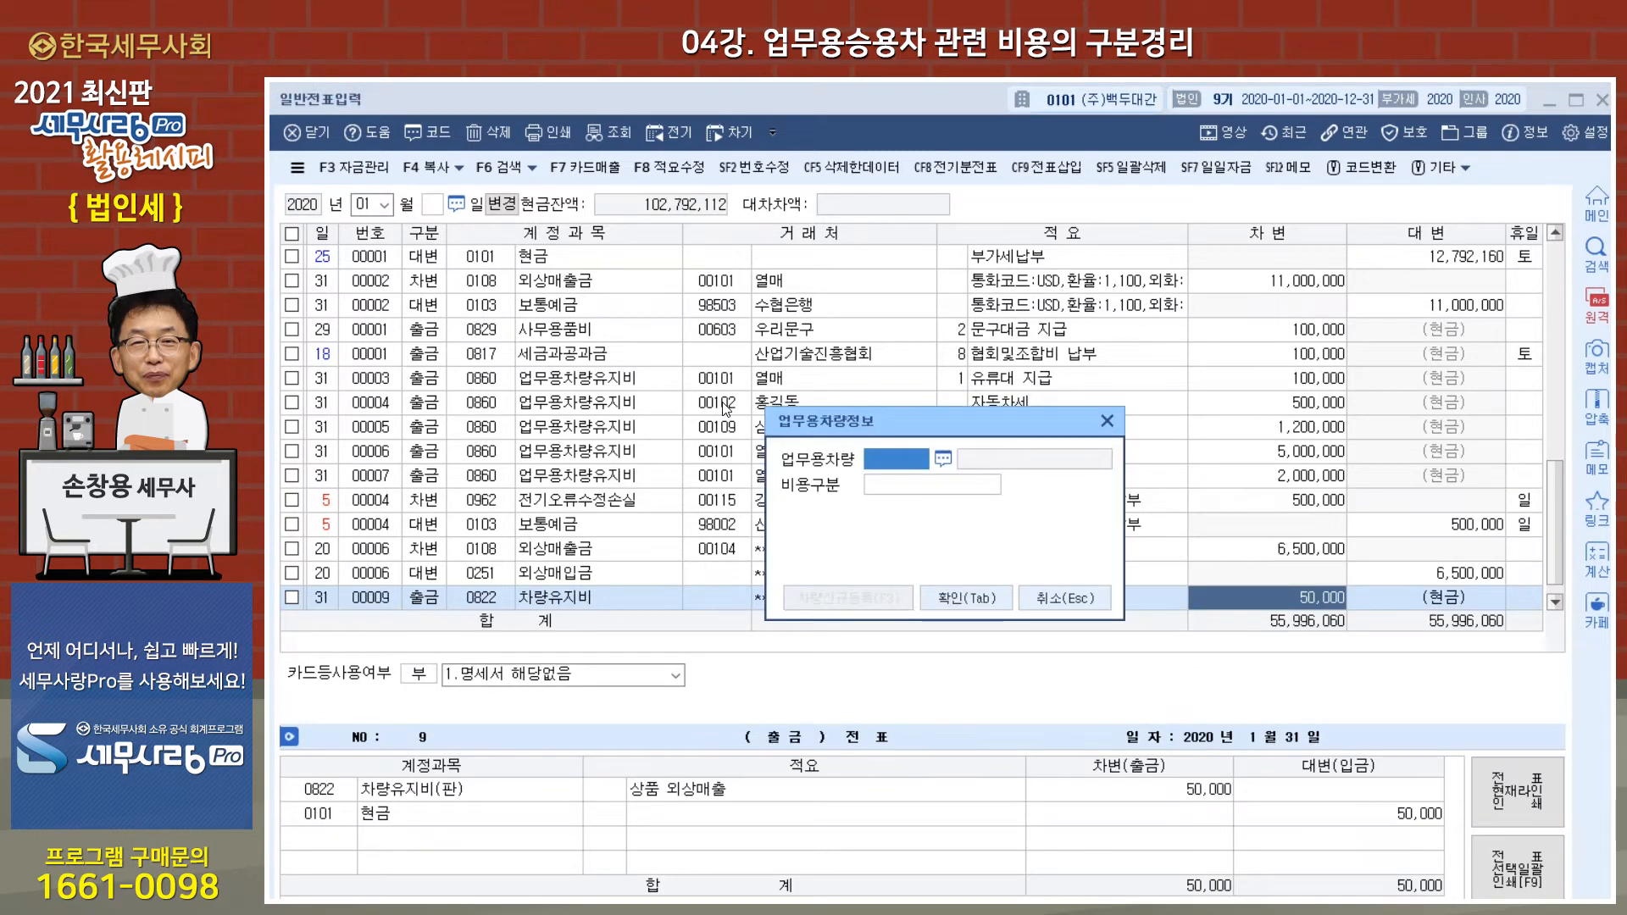
Step: View the registered vehicles selectable in 업무용차량정보 and close it without choosing a vehicle
{"action": "left_click", "coordinate": [943, 461]}
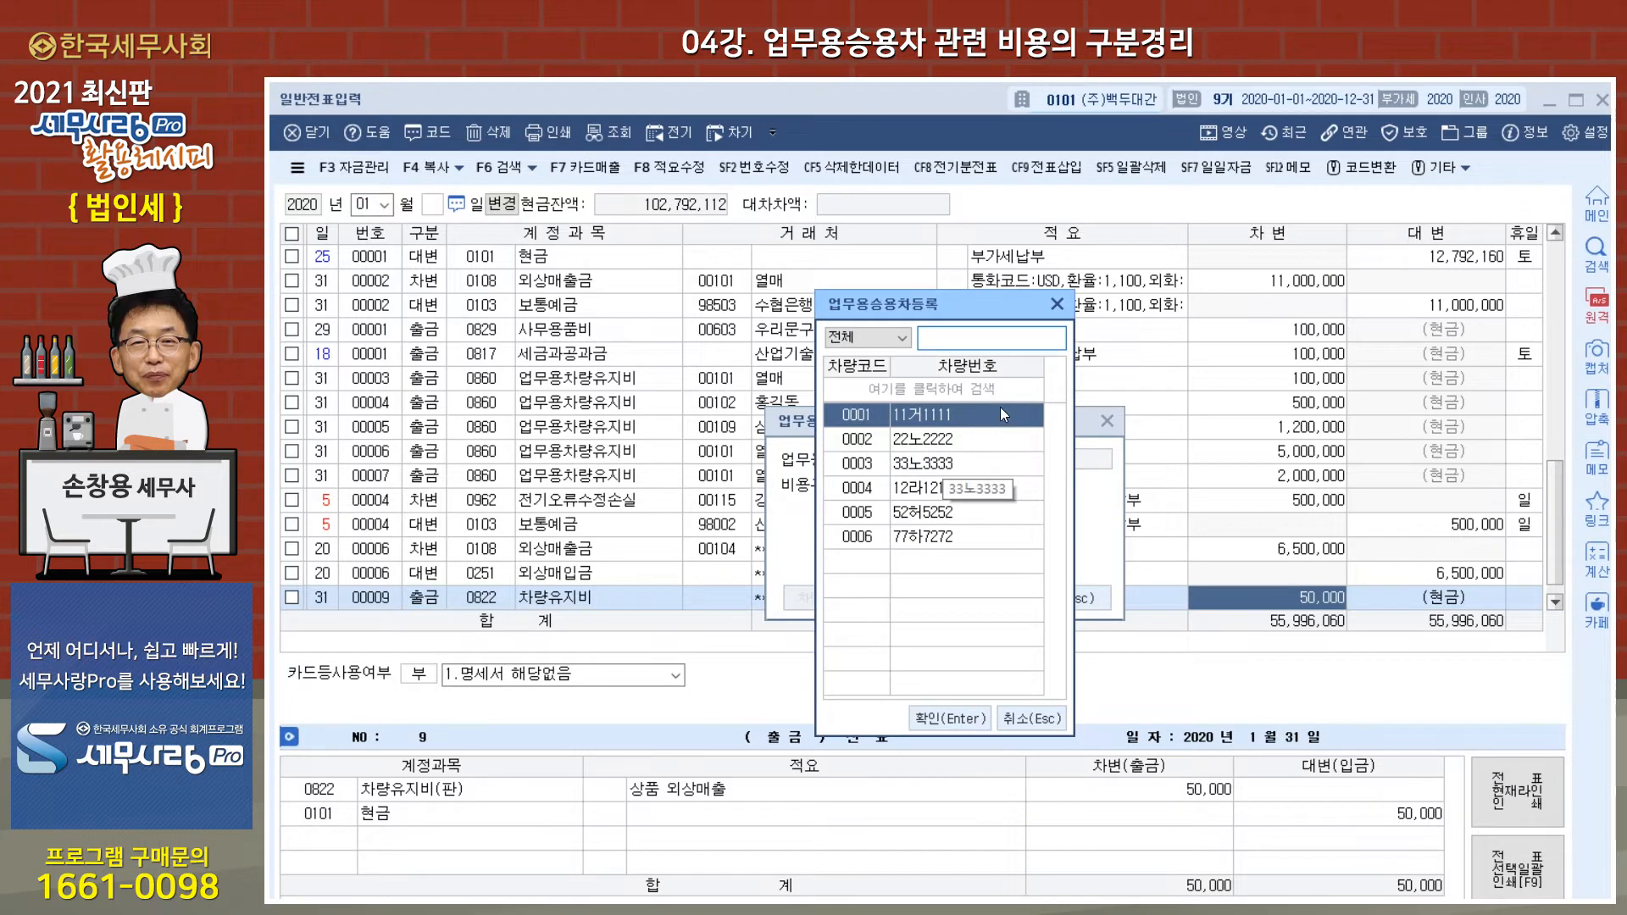
{"action": "left_click", "coordinate": [1056, 303]}
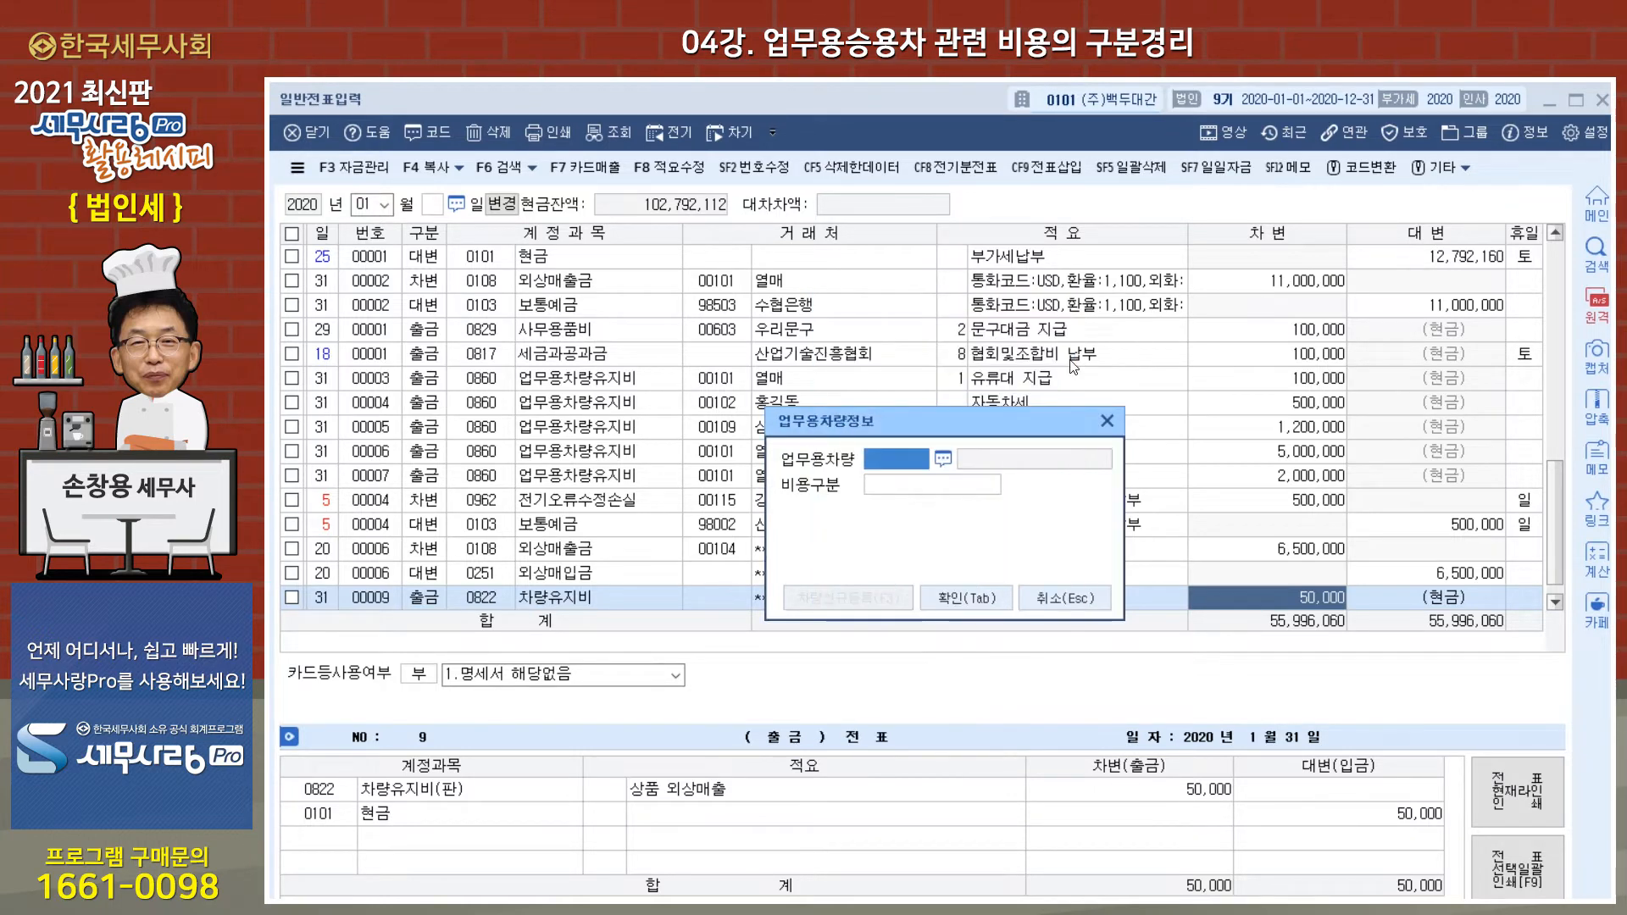
{"action": "left_click", "coordinate": [1107, 421]}
Step: Change the account of the January 31 출금 entry to 0817 세금과공과금
{"action": "left_click", "coordinate": [493, 601]}
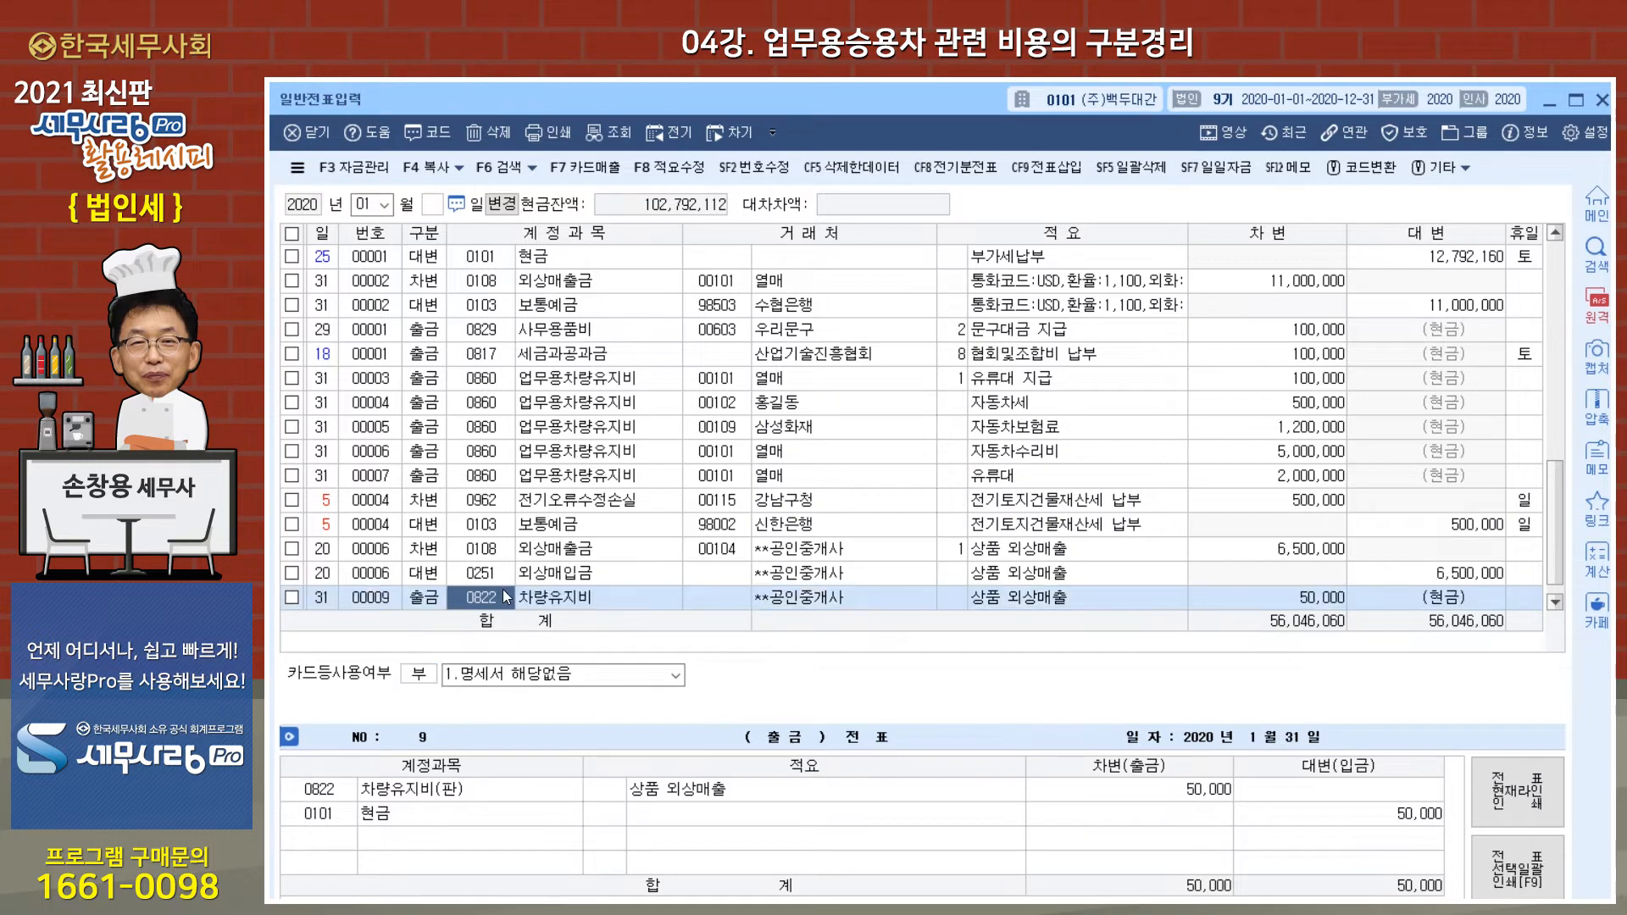
{"action": "type", "text": "81"}
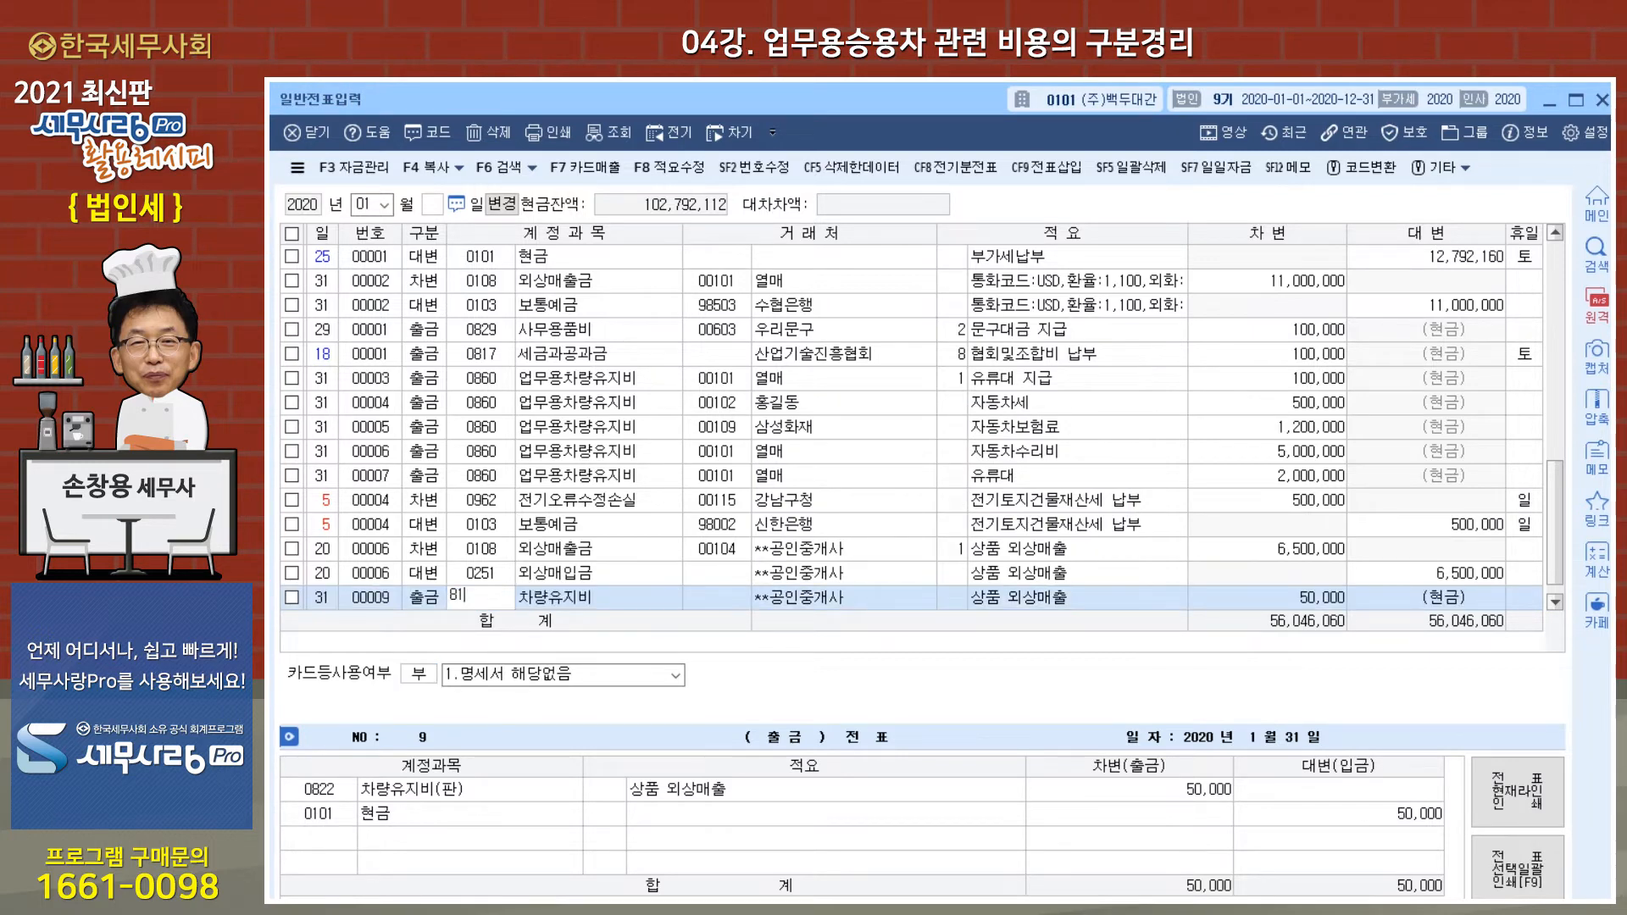
{"action": "type", "text": "7"}
{"action": "key", "text": "Return"}
{"action": "key", "text": "Return"}
{"action": "key", "text": "Return"}
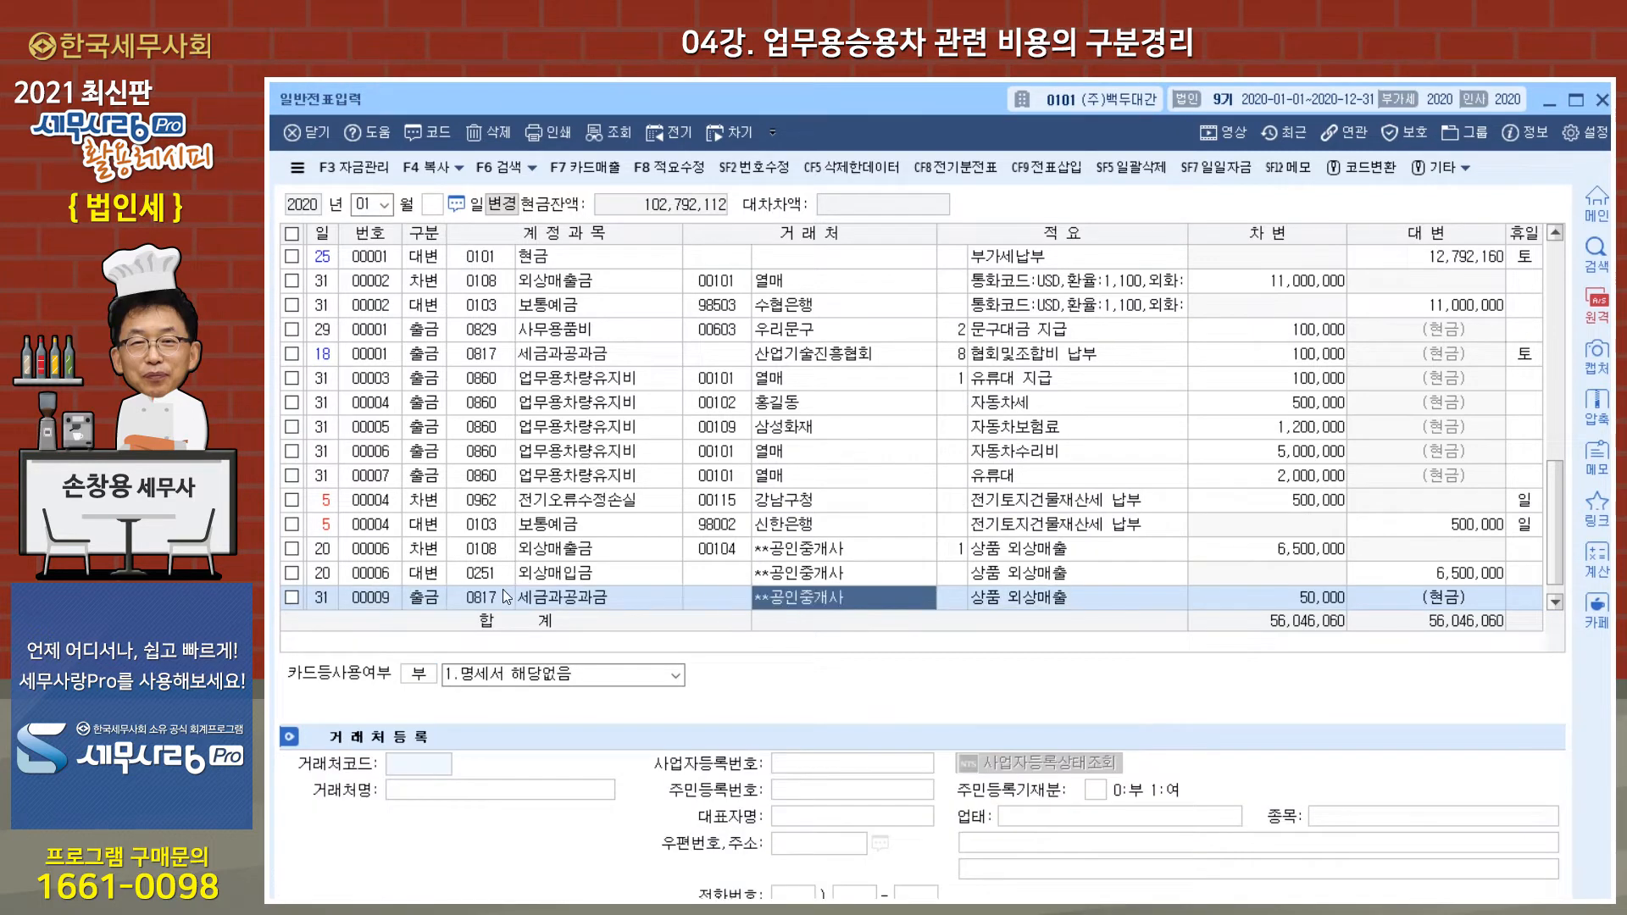
Step: Set the 세금과공과금 entry's amount to 100,000, dismiss 업무용차량정보 without a vehicle, and close 일반전표입력
{"action": "key", "text": "Return"}
{"action": "key", "text": "Return"}
{"action": "type", "text": "100000"}
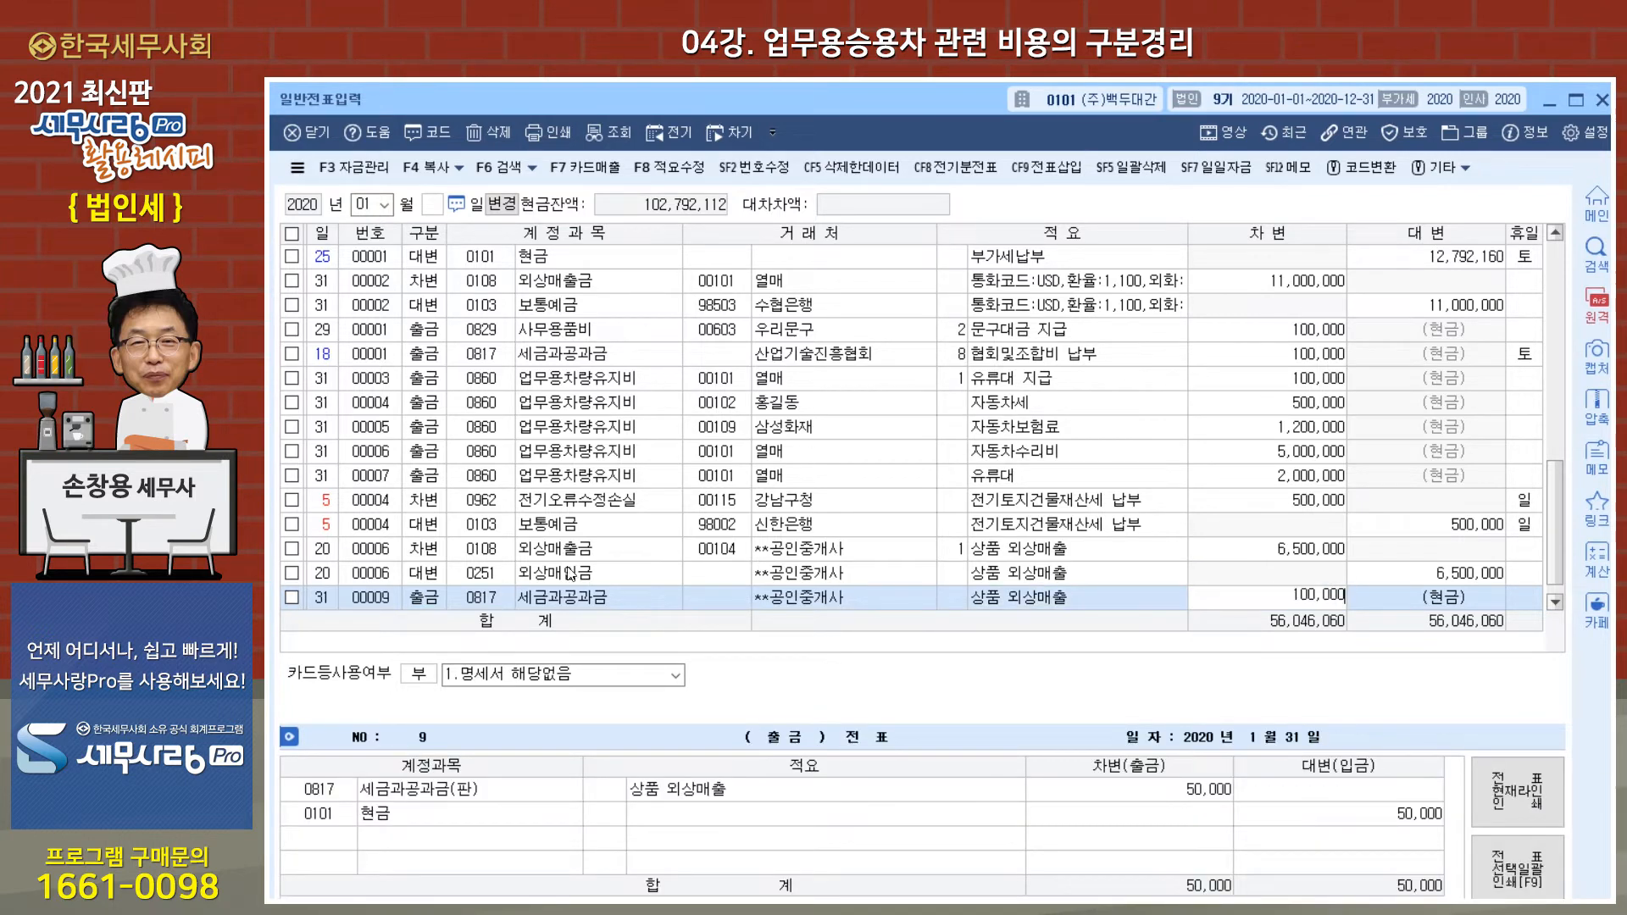
{"action": "key", "text": "Return"}
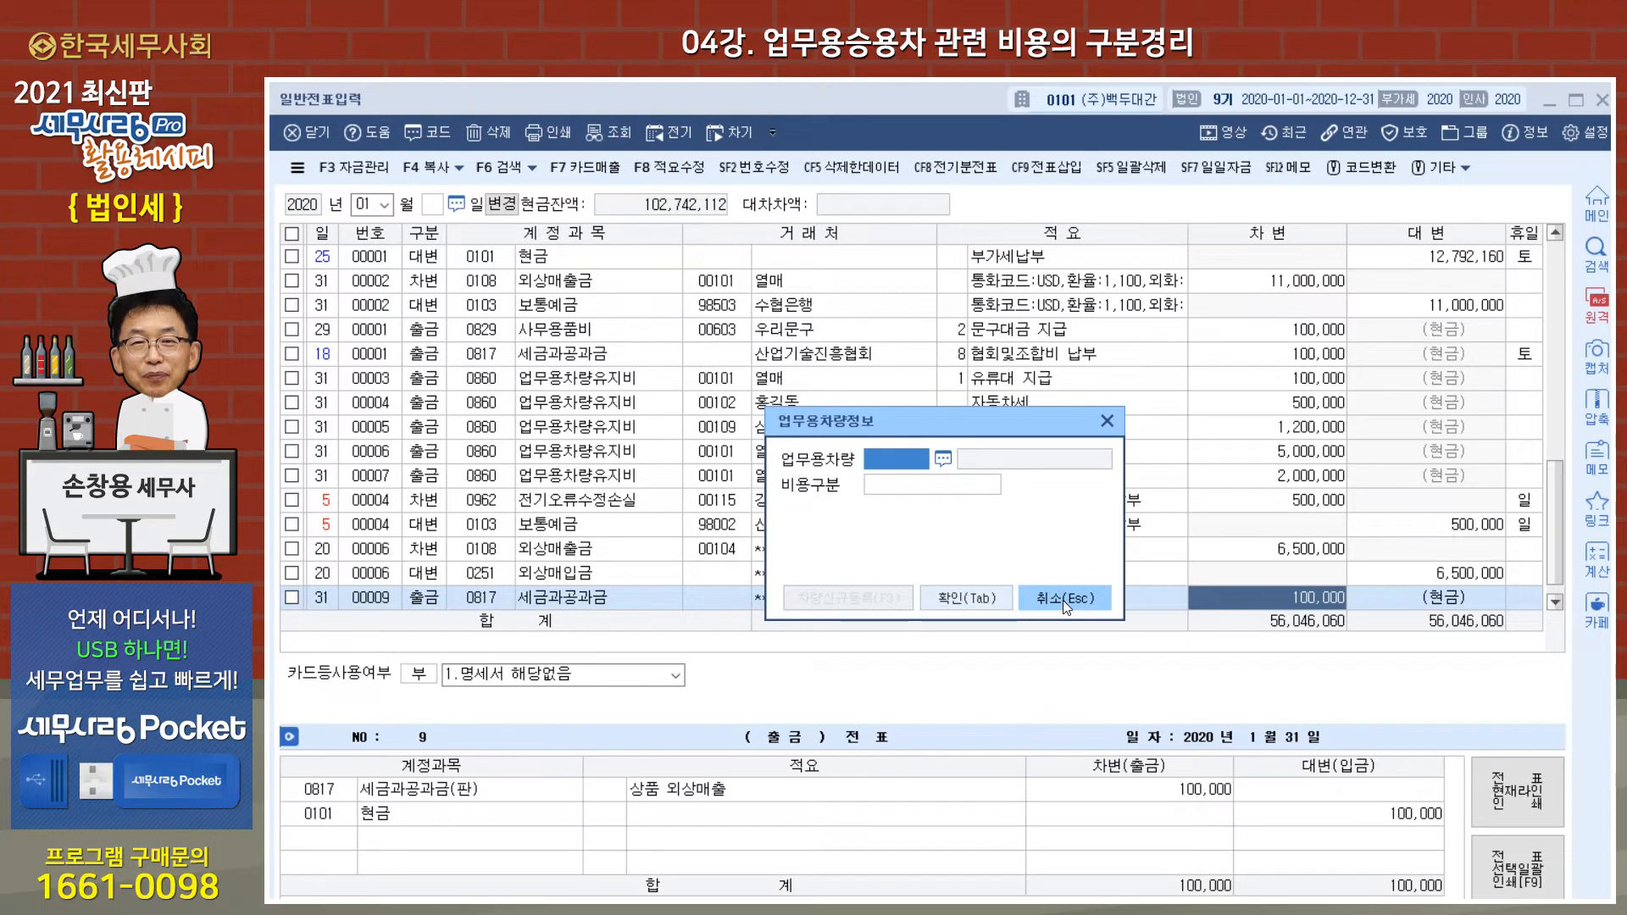
{"action": "left_click", "coordinate": [1109, 424]}
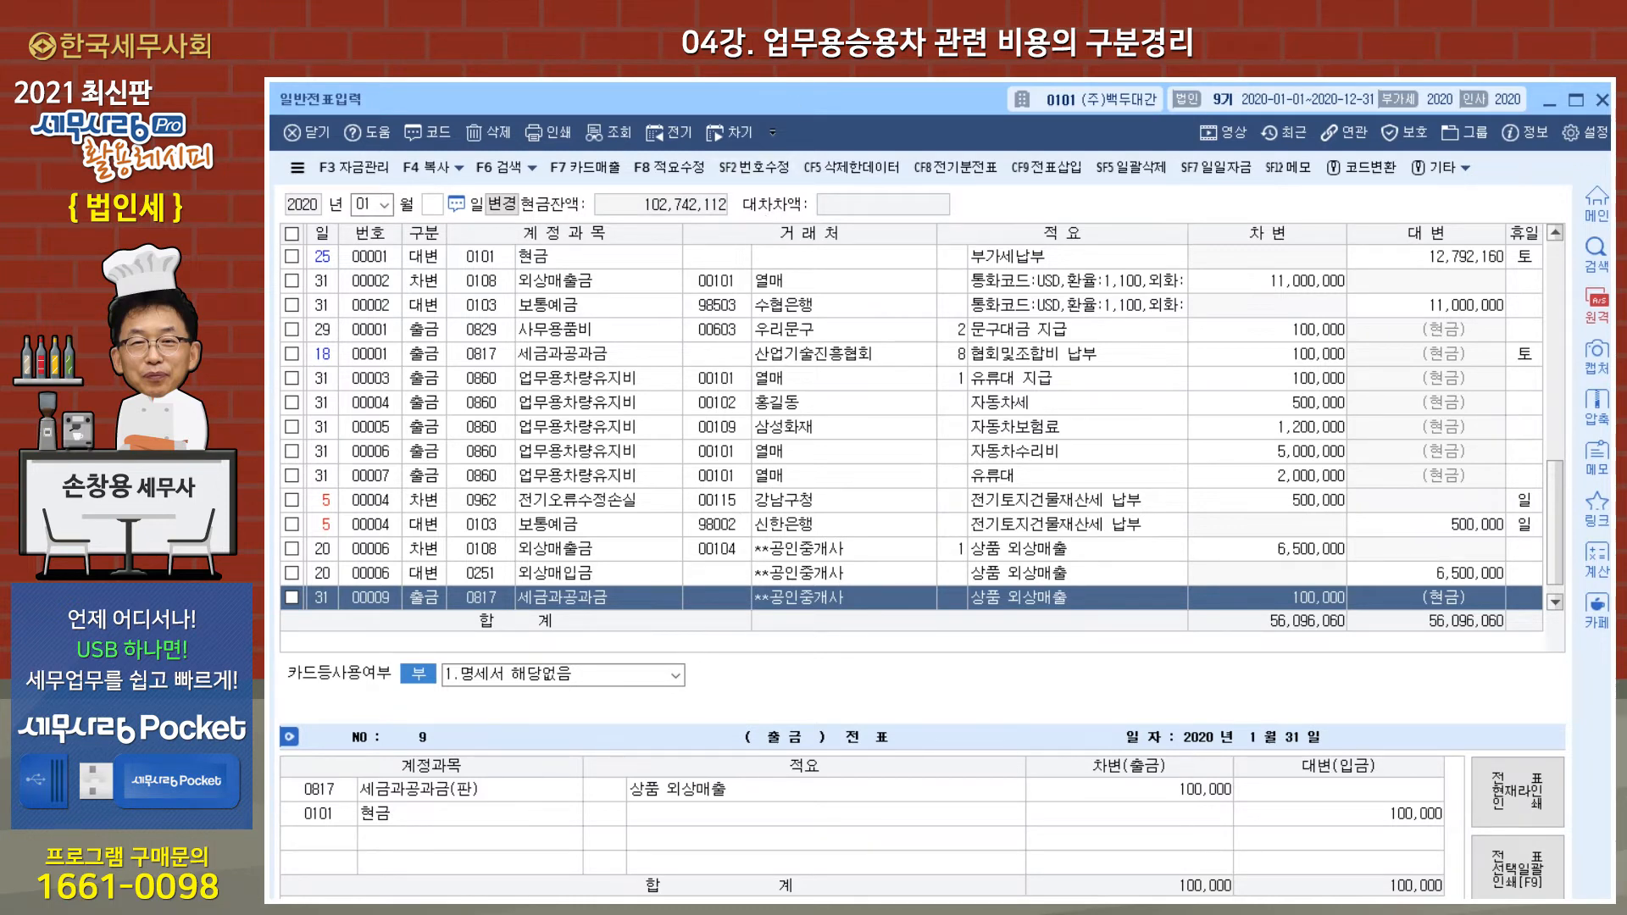
{"action": "key", "text": "Escape"}
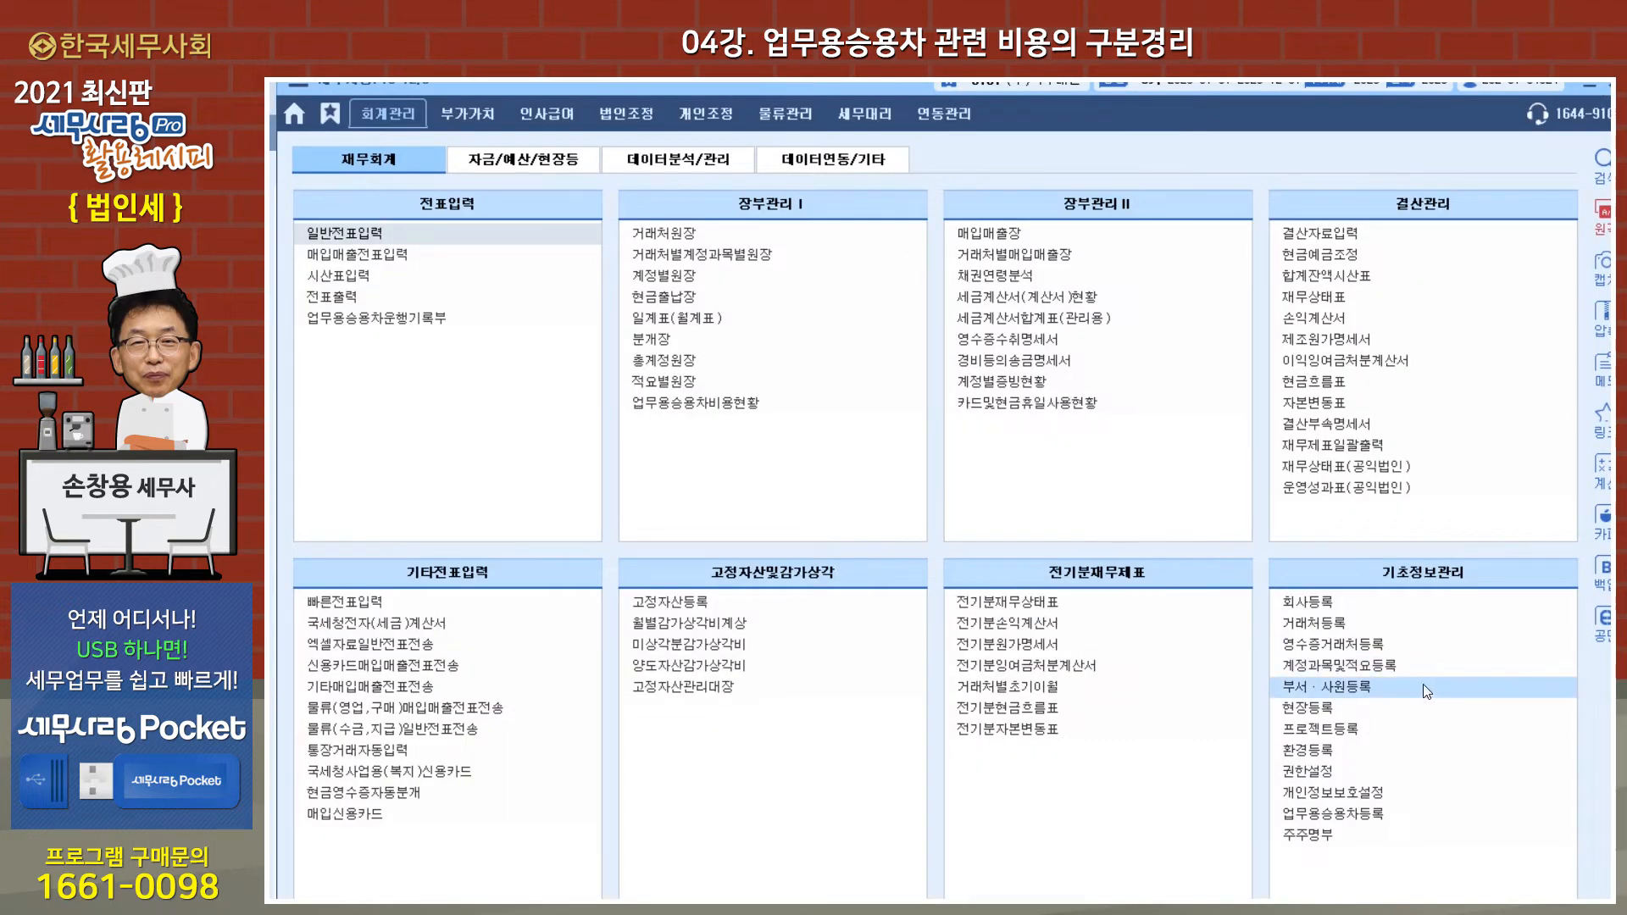
Step: Look up account 0860 업무용차량유지비 in 계정과목및적요등록, check its 표준재무제표 and 업무용차 여부 settings, and close the registration
{"action": "left_click", "coordinate": [1338, 665]}
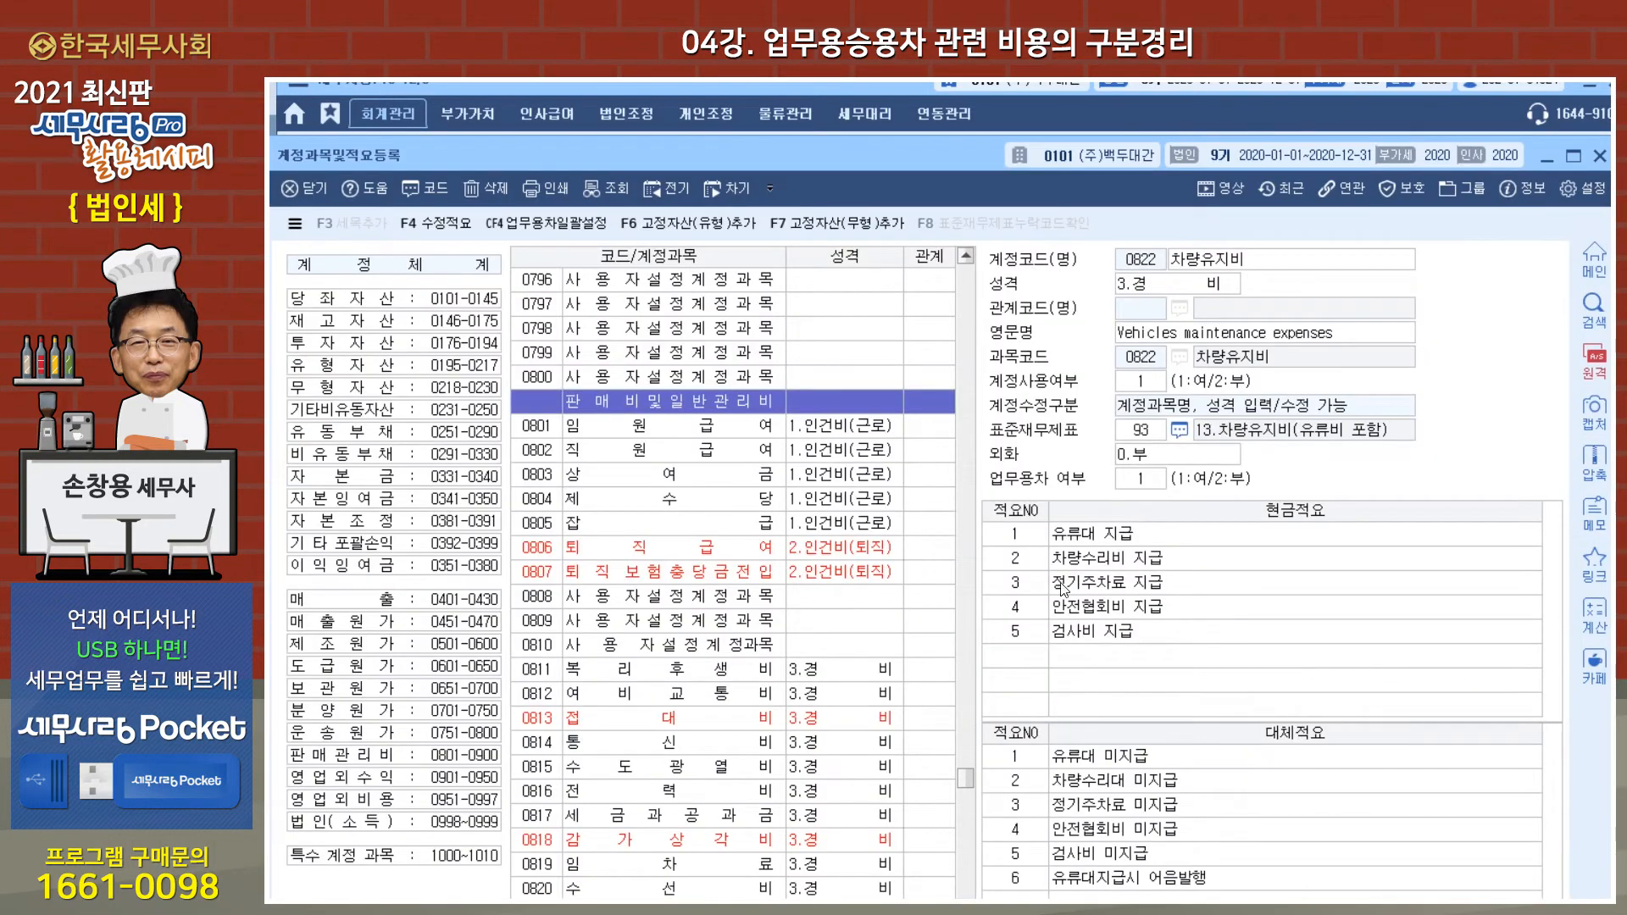
{"action": "left_click", "coordinate": [549, 481]}
{"action": "type", "text": "860"}
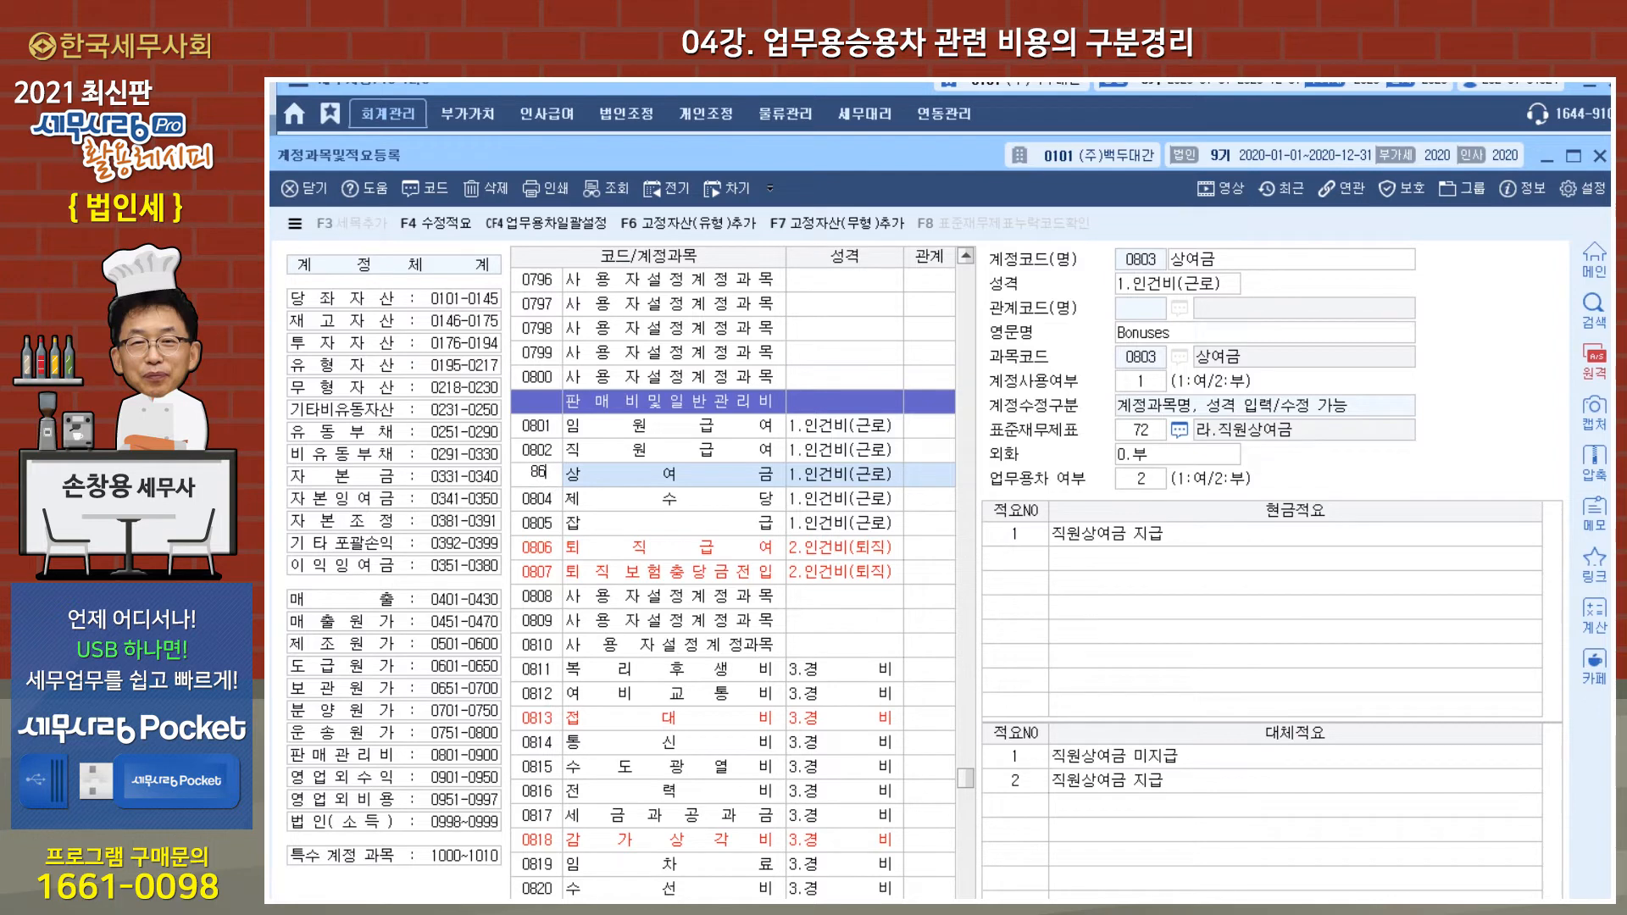
{"action": "key", "text": "Return"}
{"action": "scroll", "coordinate": [597, 518], "scroll_direction": "down", "scroll_amount": 4}
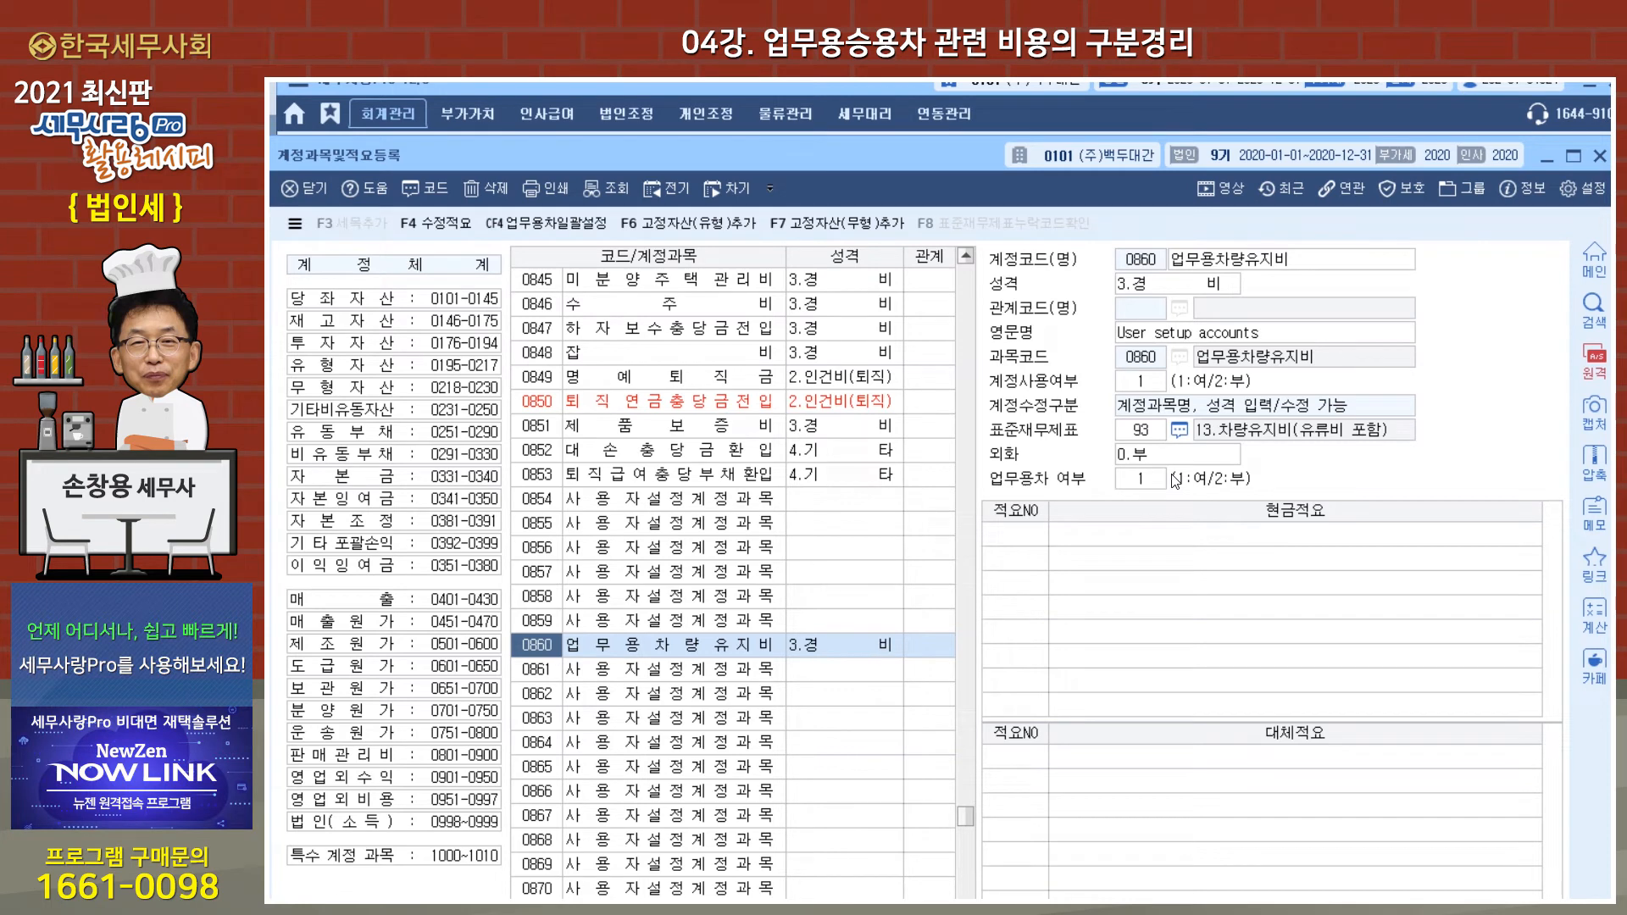
{"action": "key", "text": "Escape"}
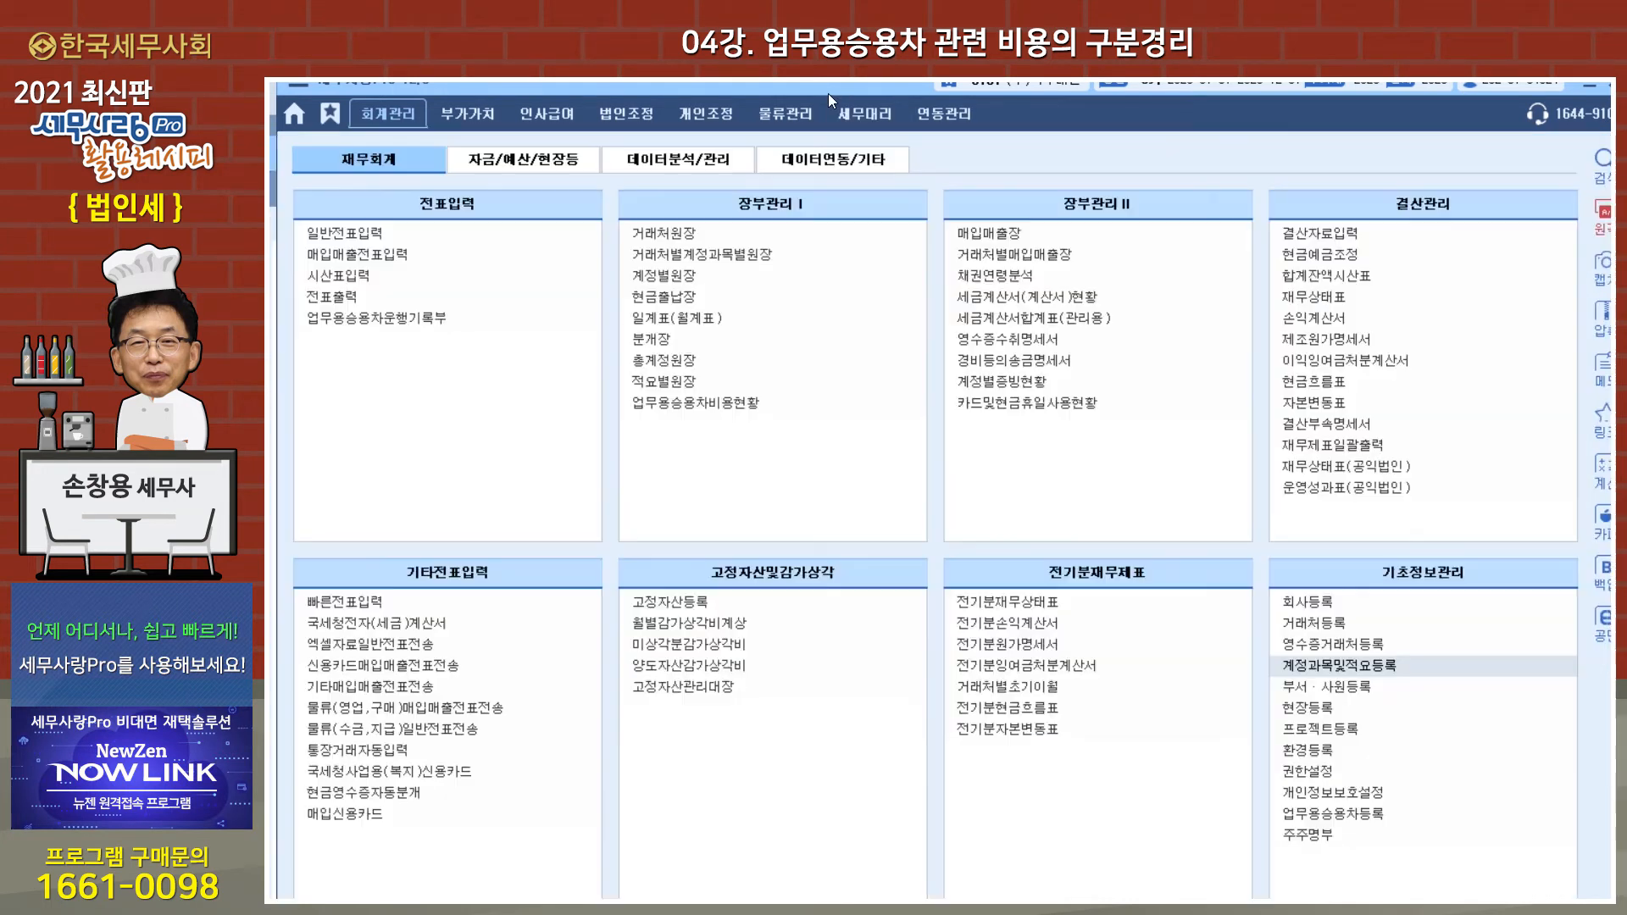
Step: Open 손익계산서 for December 2020 and locate the 업무용차량유지비 line among the expenses
{"action": "left_click", "coordinate": [1324, 321]}
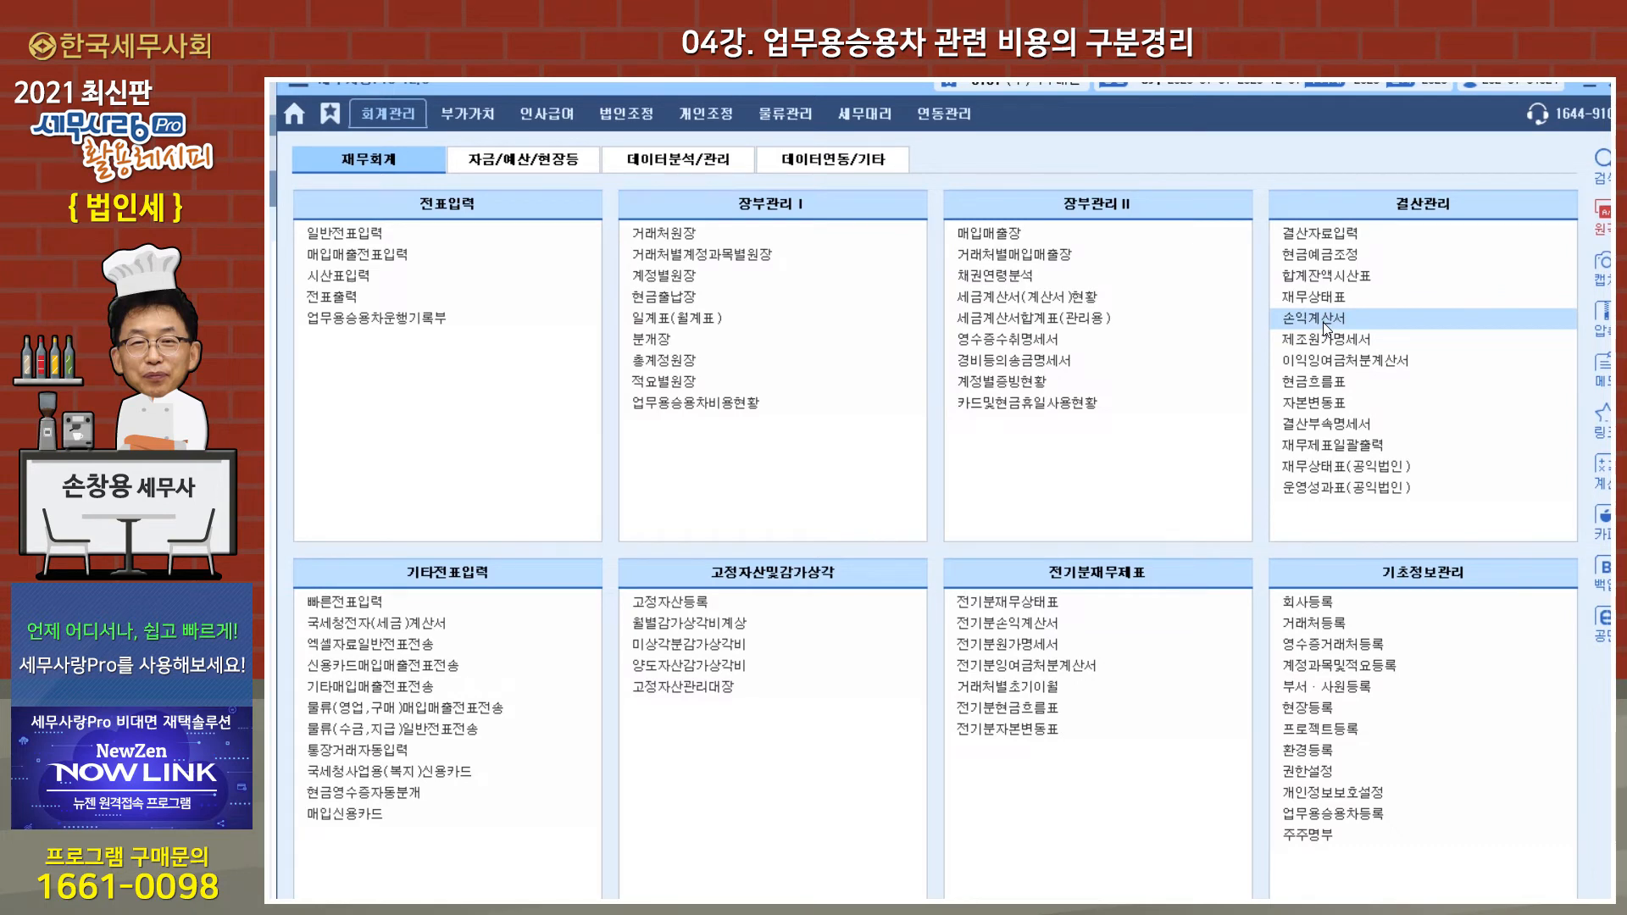
{"action": "type", "text": "2"}
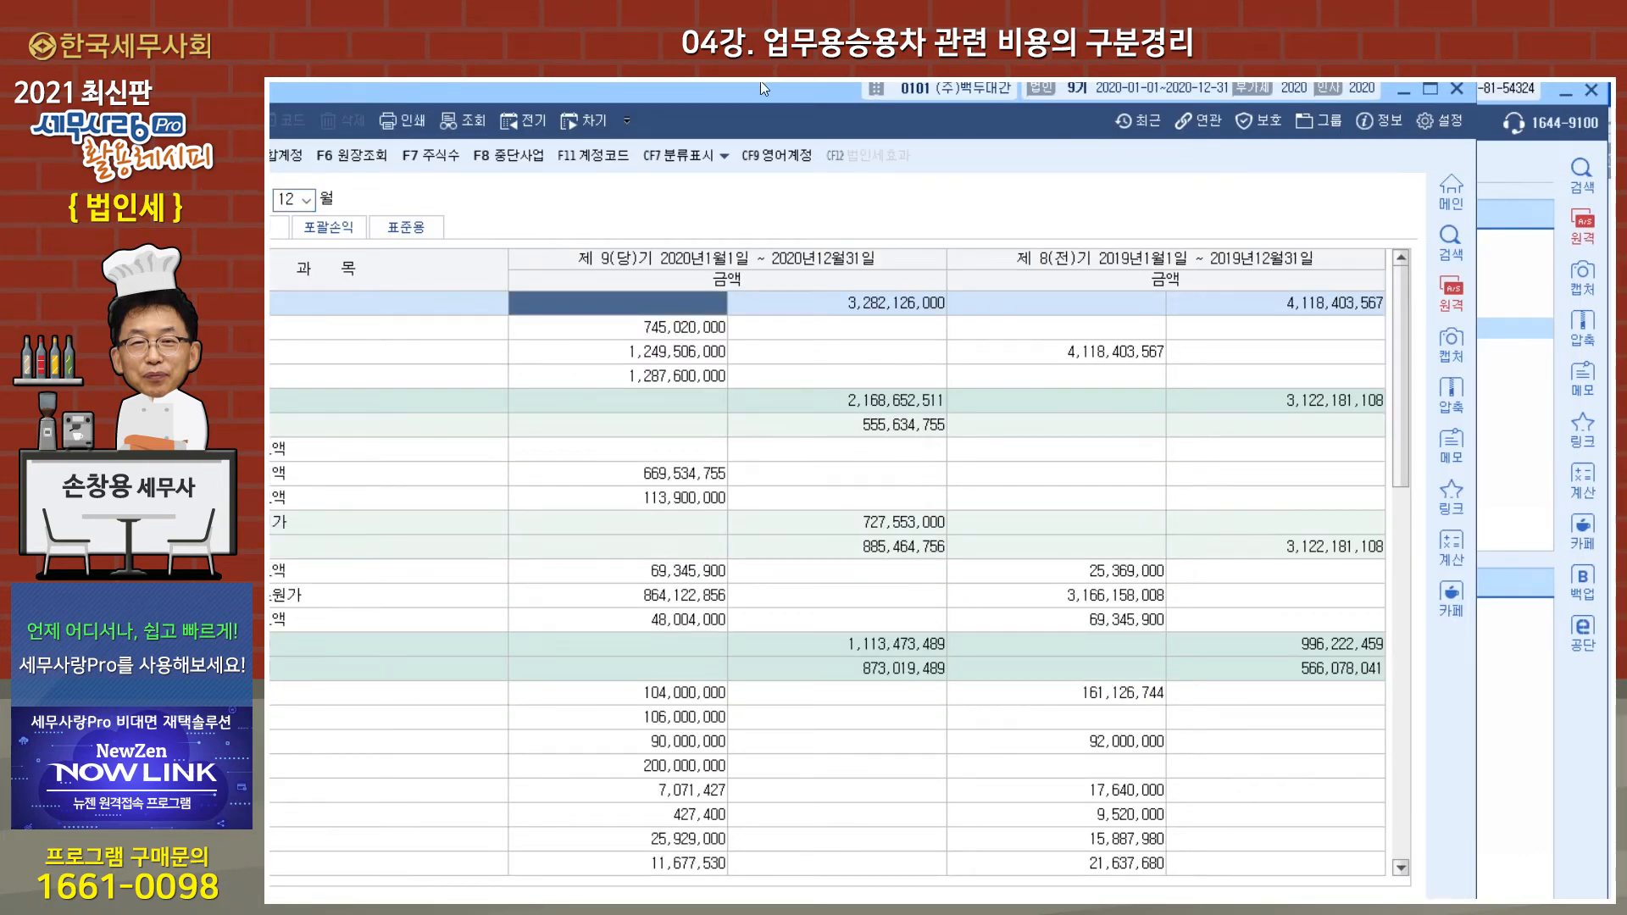
{"action": "scroll", "coordinate": [857, 455], "scroll_direction": "down", "scroll_amount": 8}
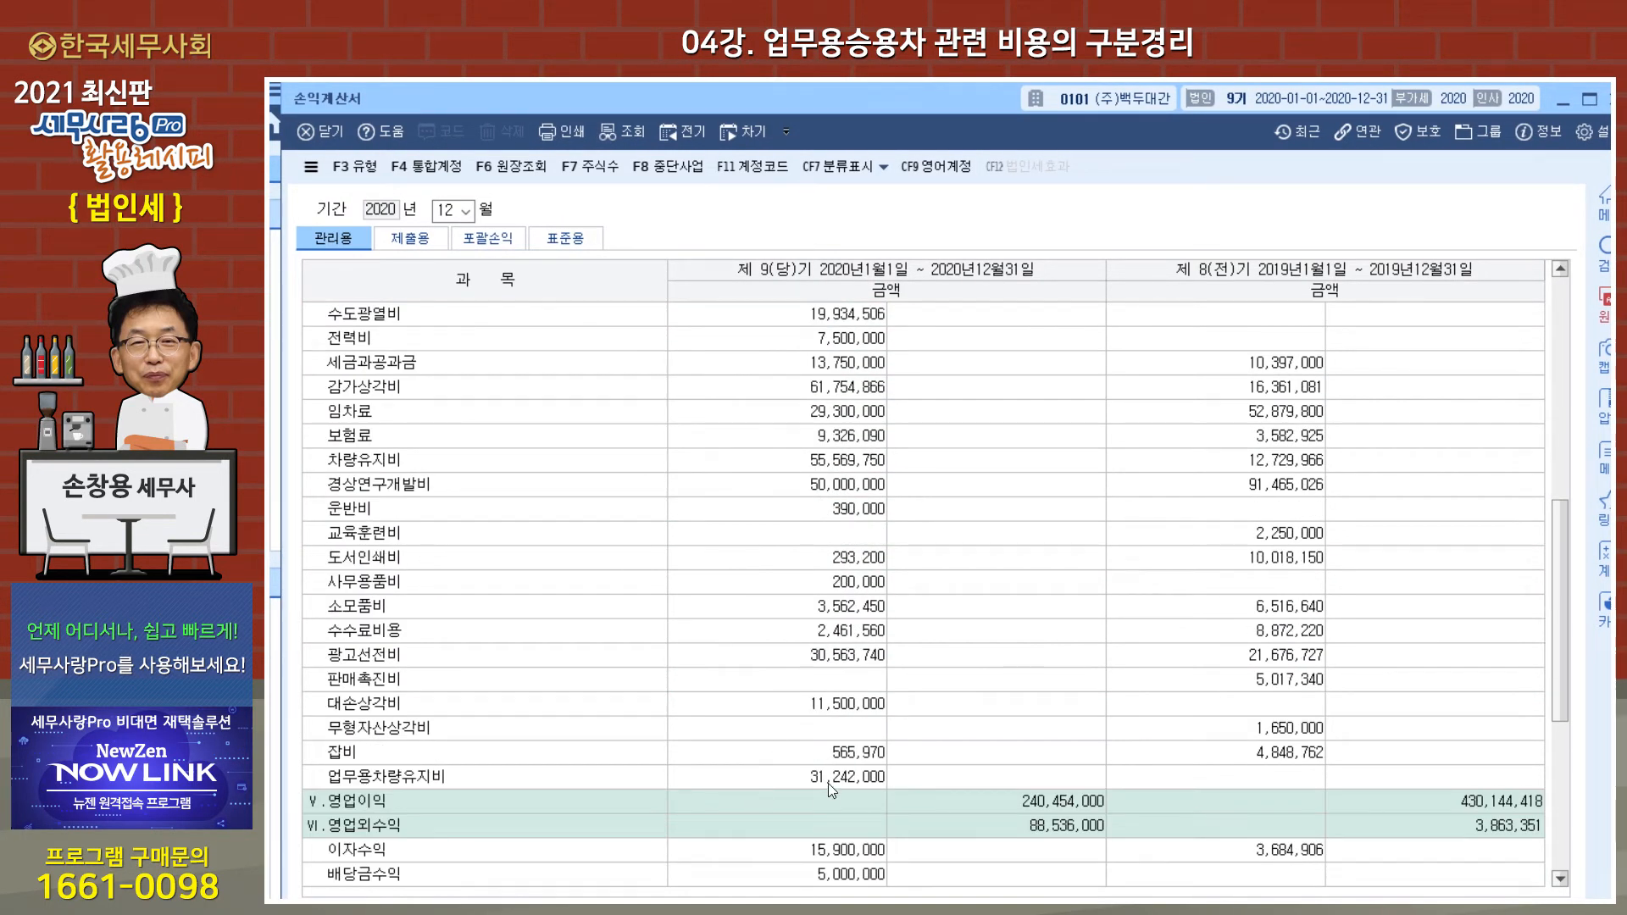
{"action": "left_click", "coordinate": [829, 778]}
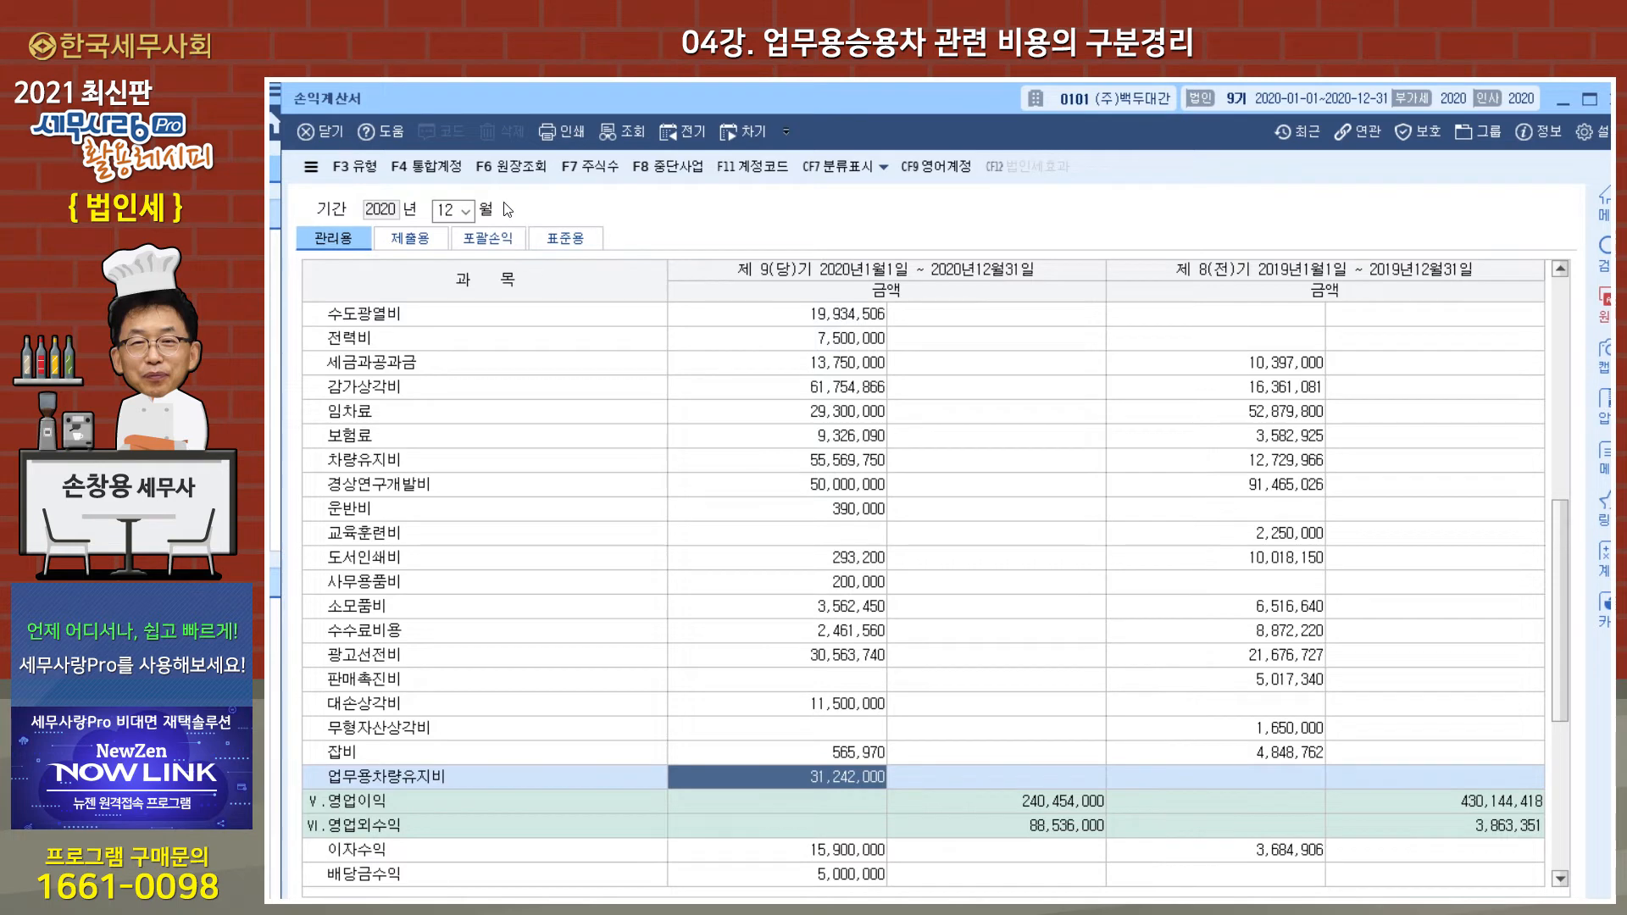
Step: Check in 통합계정 which accounts are combined under the 제출용 name 차량유지비, and close the dialog
{"action": "left_click", "coordinate": [428, 173]}
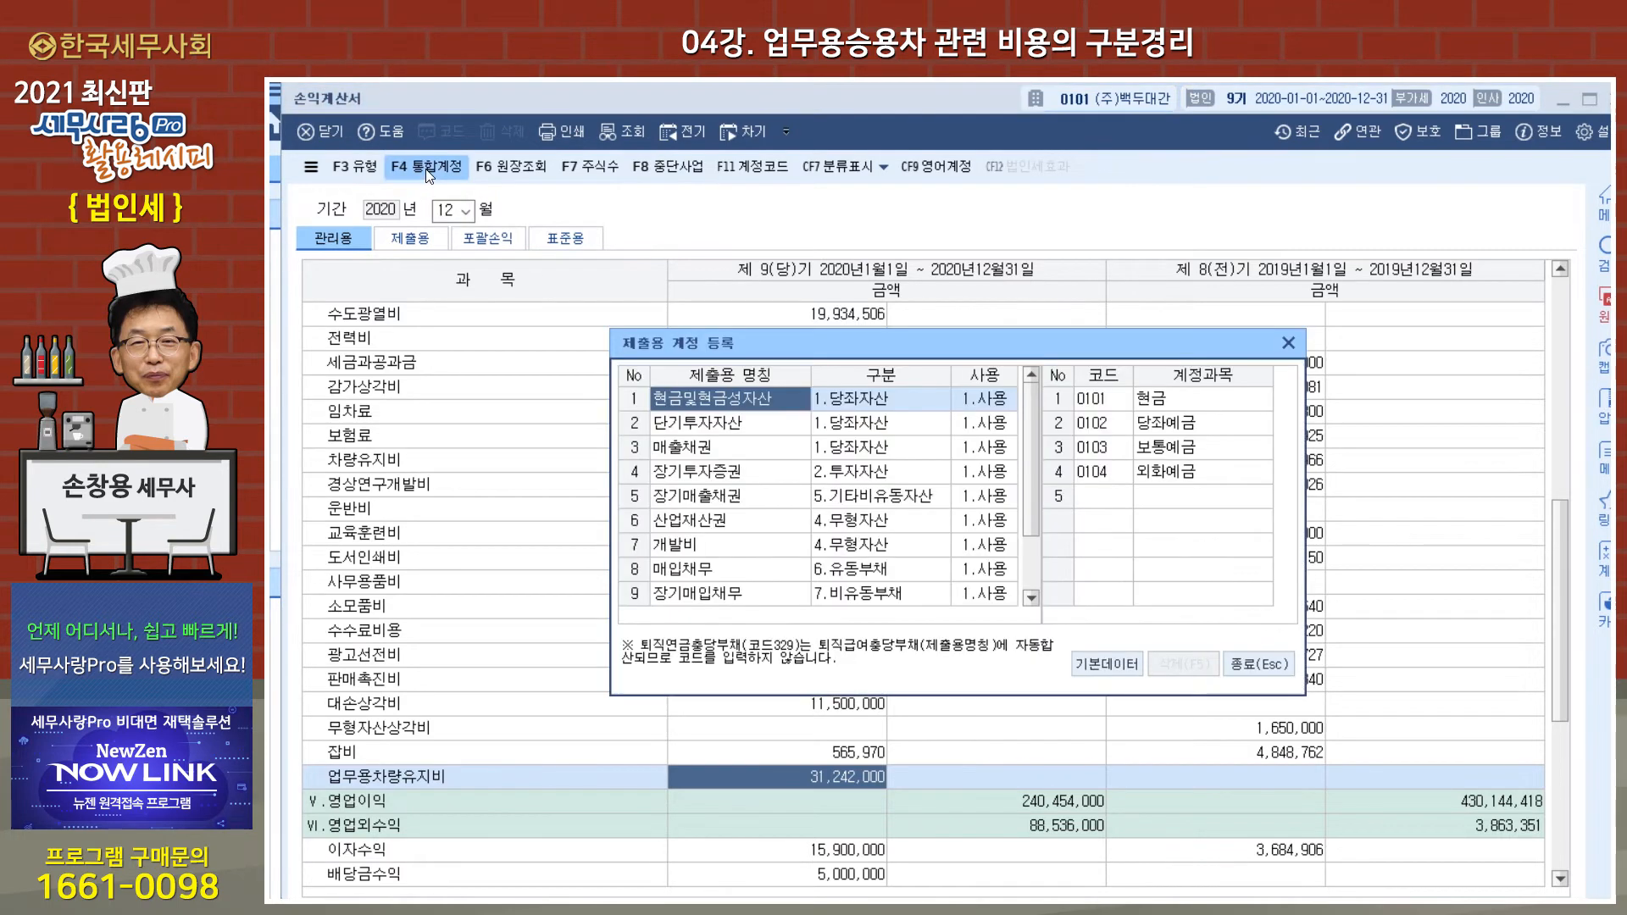
{"action": "left_click_drag", "start_coordinate": [1027, 486], "coordinate": [1034, 600]}
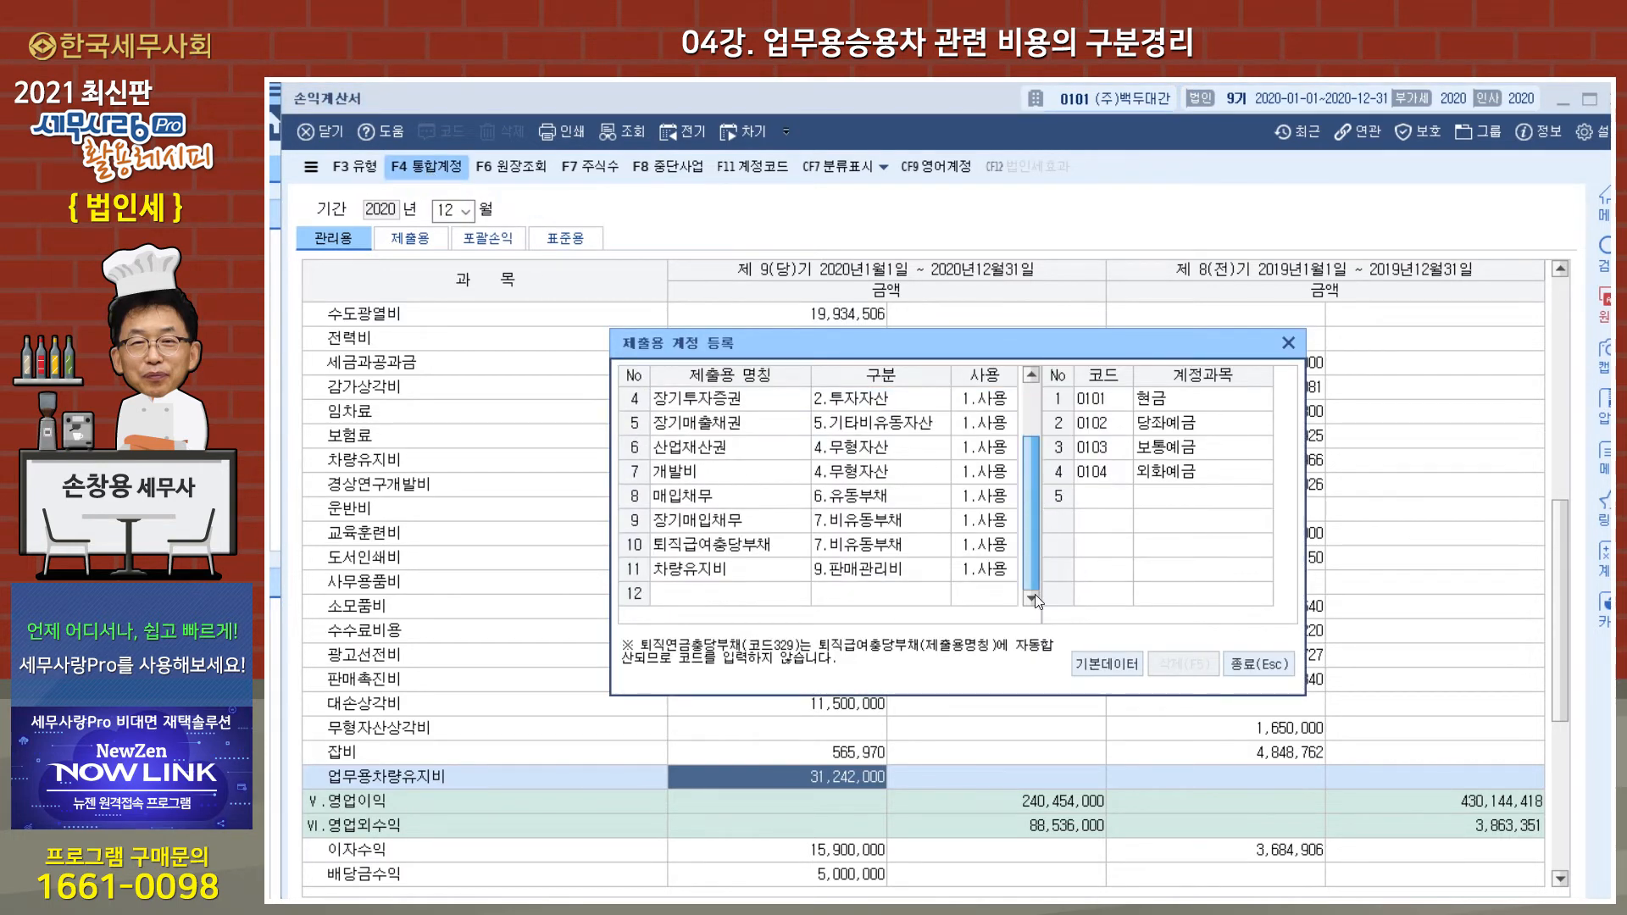
{"action": "left_click", "coordinate": [721, 568]}
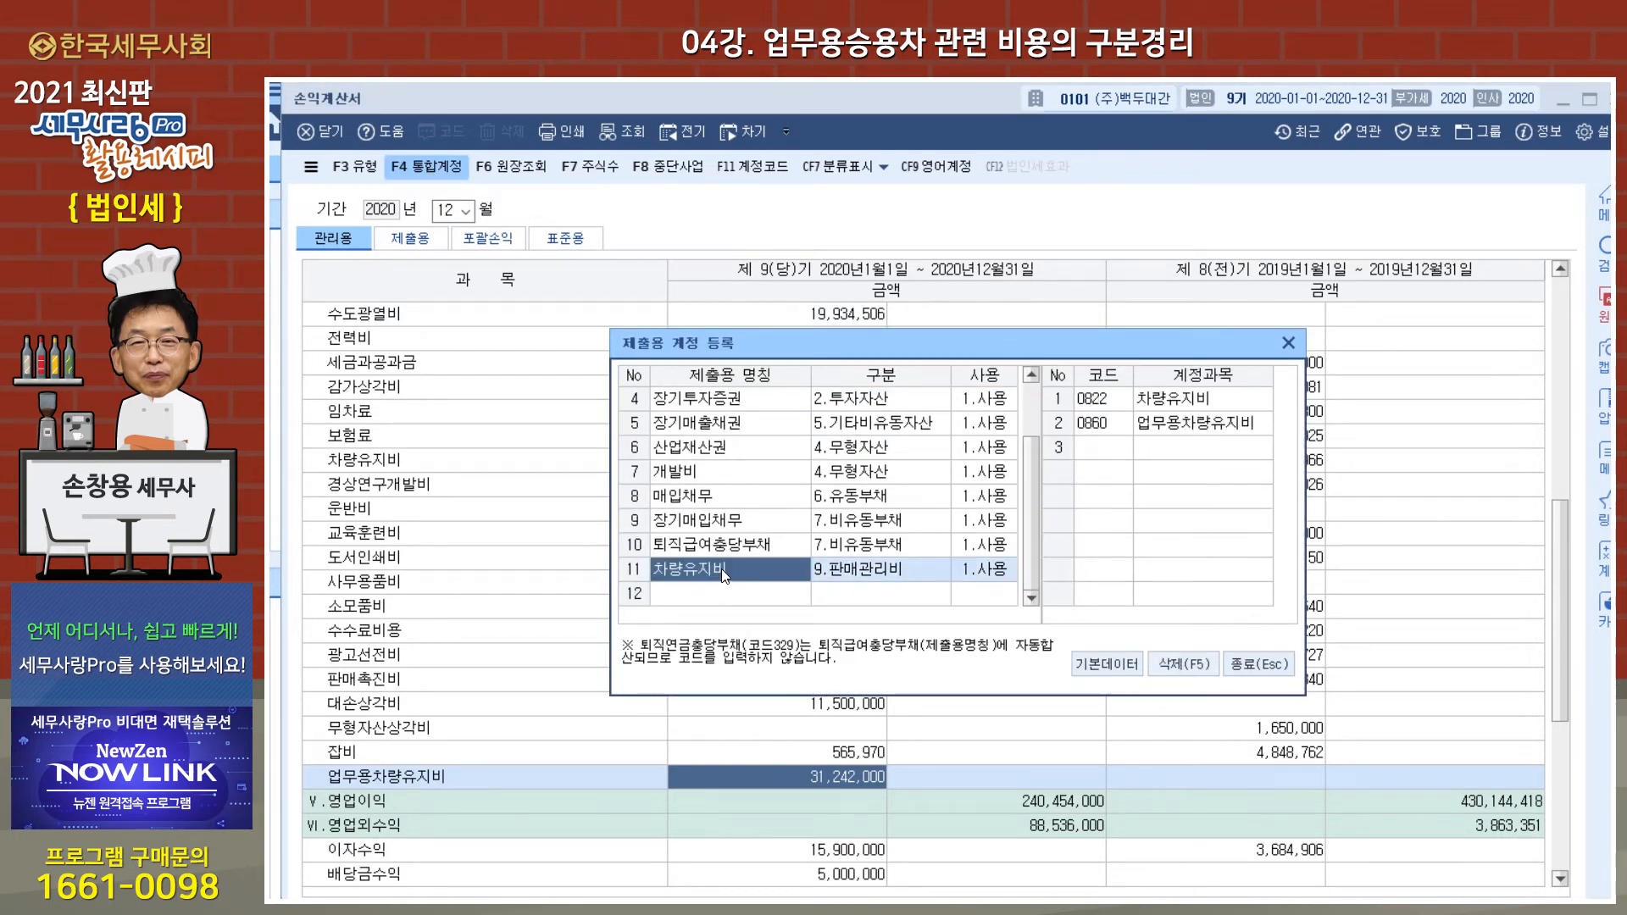
{"action": "left_click", "coordinate": [1195, 428]}
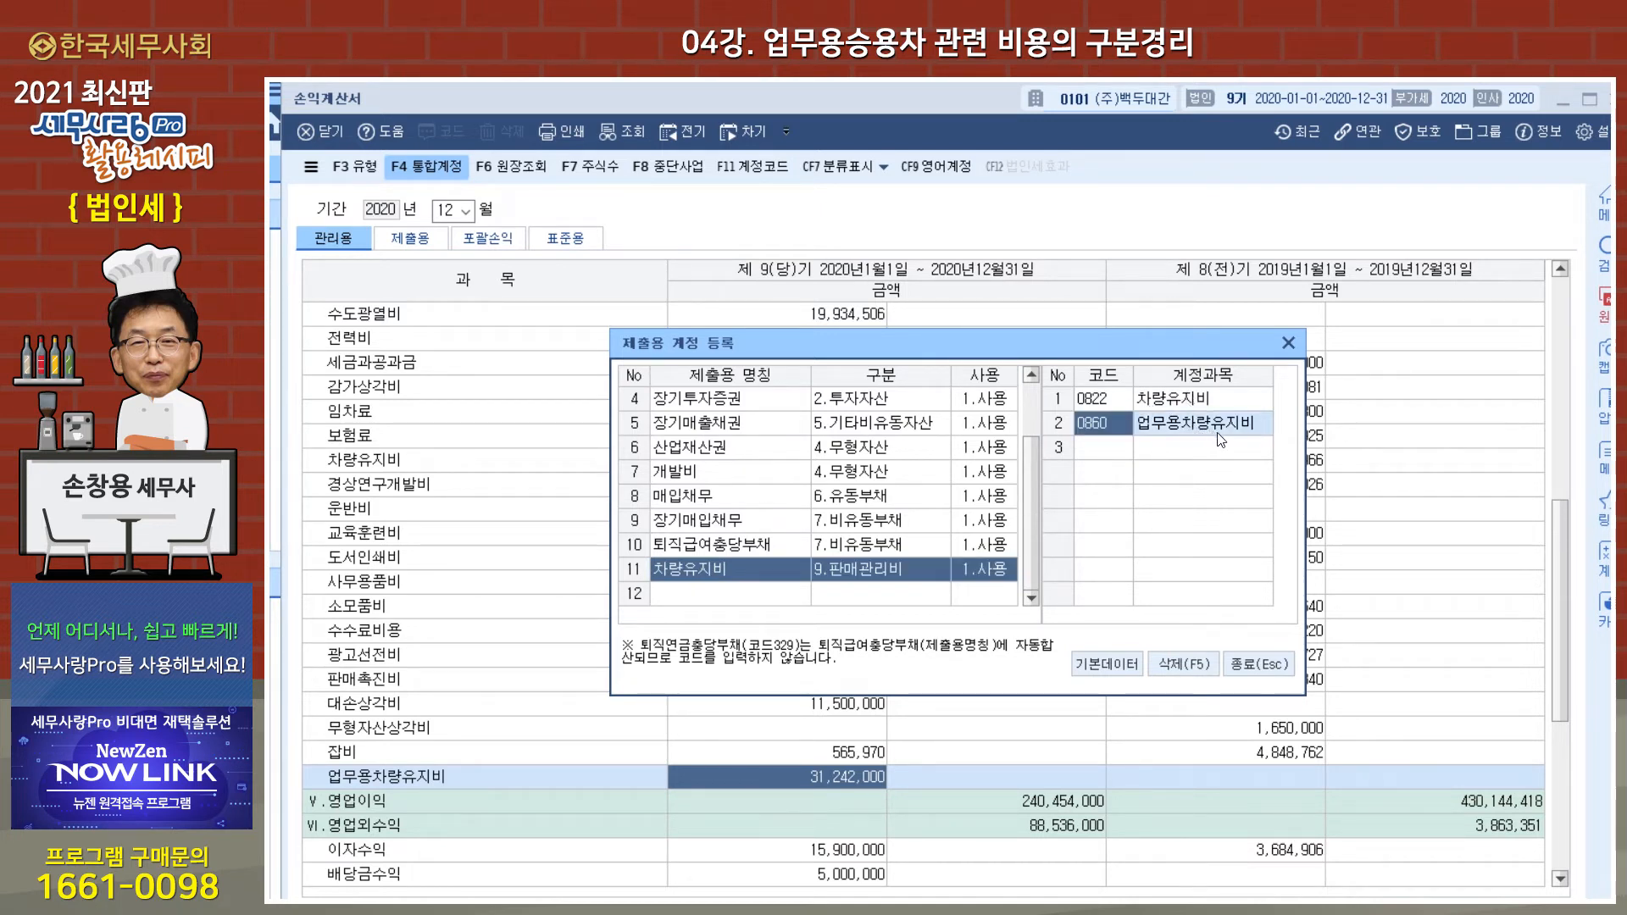
{"action": "left_click", "coordinate": [1259, 665]}
Step: Display the 제출용 version of the 손익계산서 and check the combined 차량유지비 line
{"action": "left_click", "coordinate": [410, 238]}
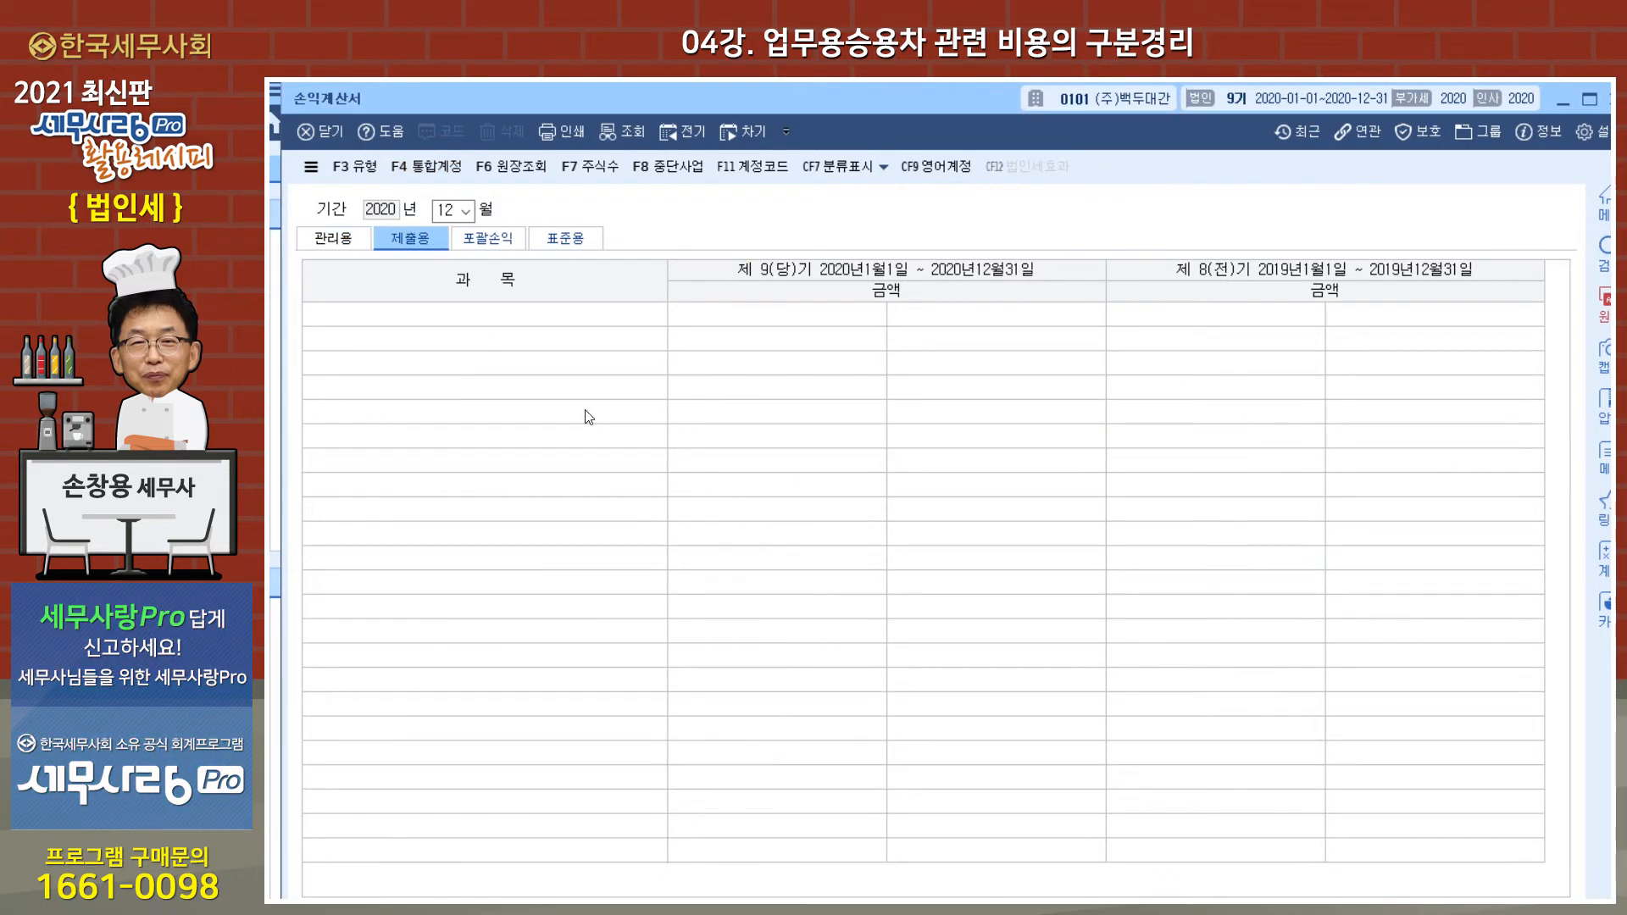
{"action": "scroll", "coordinate": [818, 642], "scroll_direction": "down", "scroll_amount": 10}
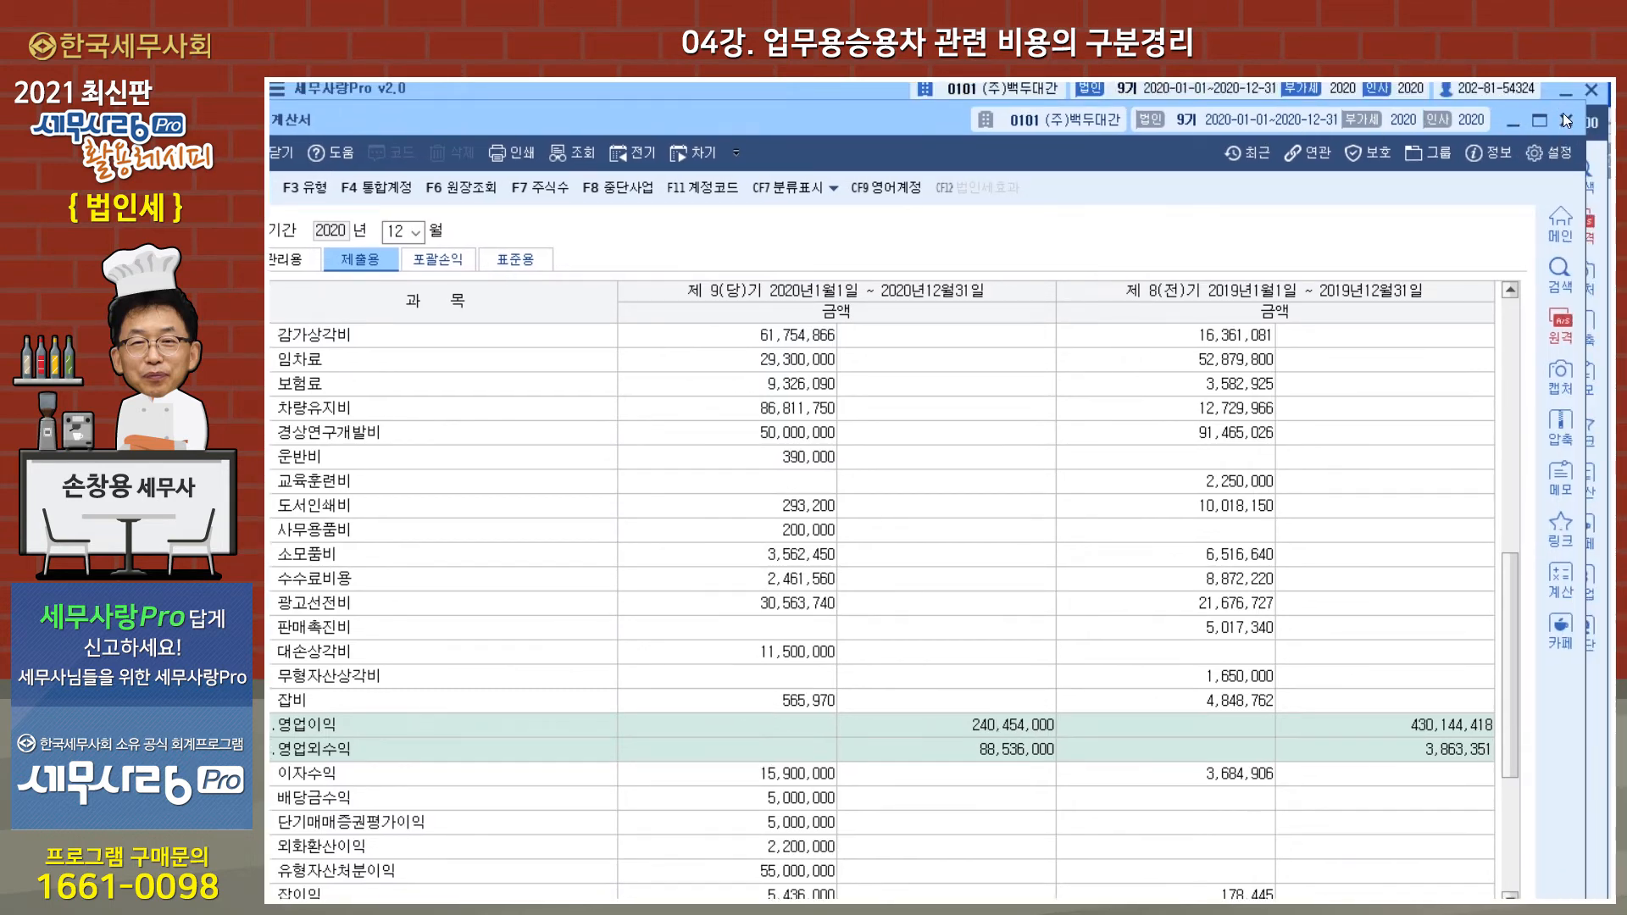
Step: Close 손익계산서, open 일반전표입력, and change January 31 voucher 00009 to account 0860 업무용차량유지비 with the description 자동차세
{"action": "left_click", "coordinate": [1565, 119]}
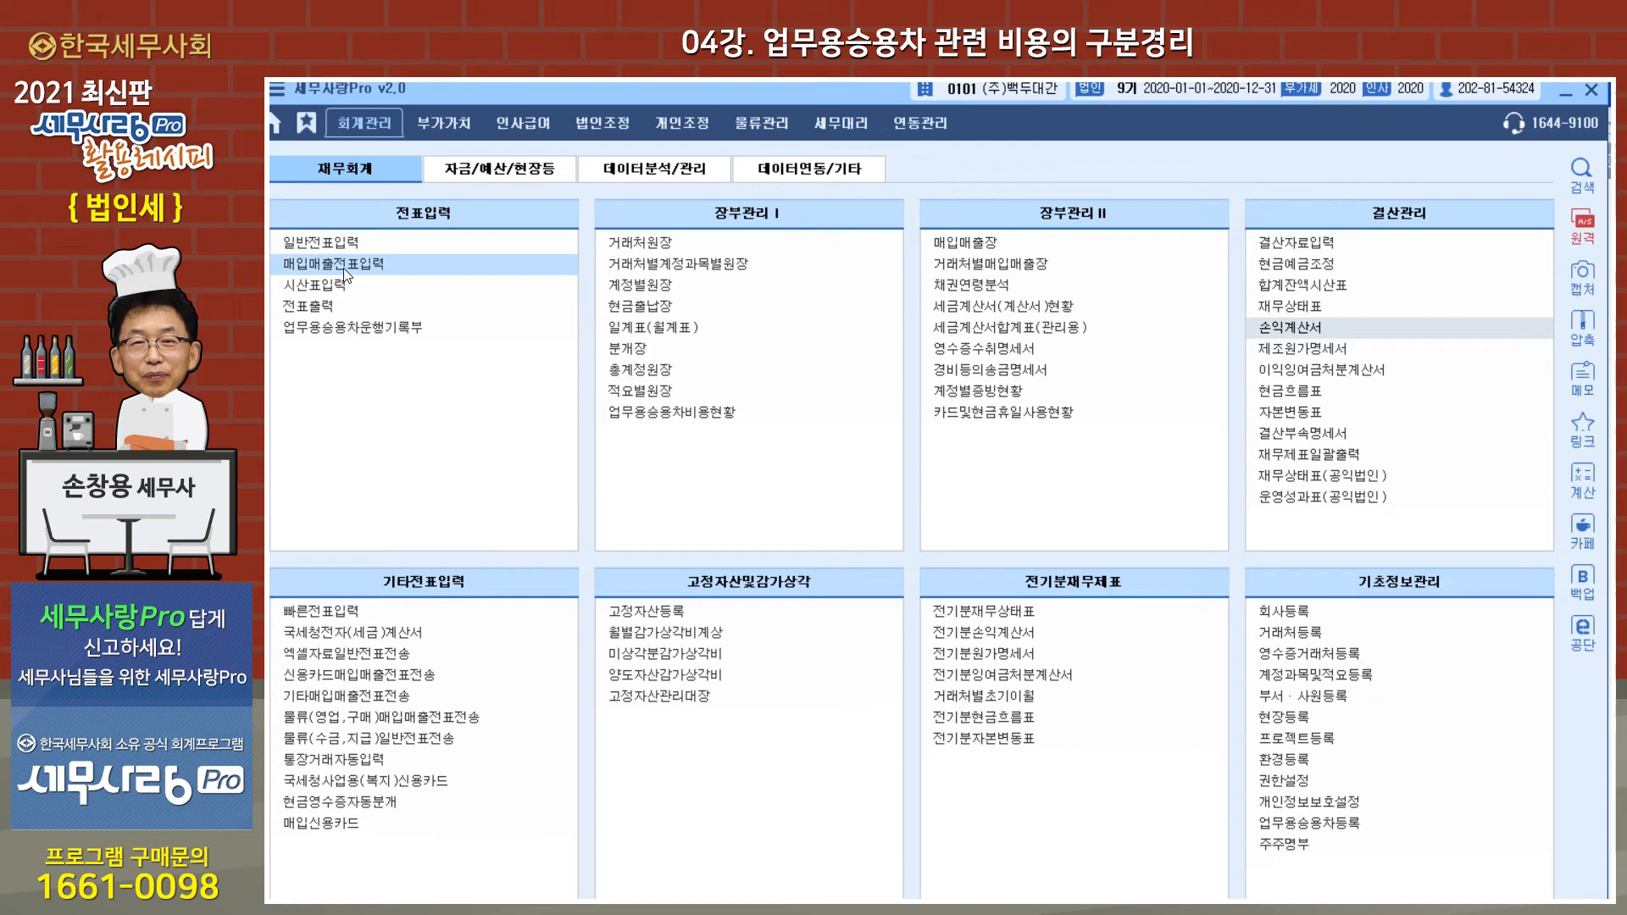
{"action": "left_click", "coordinate": [348, 243]}
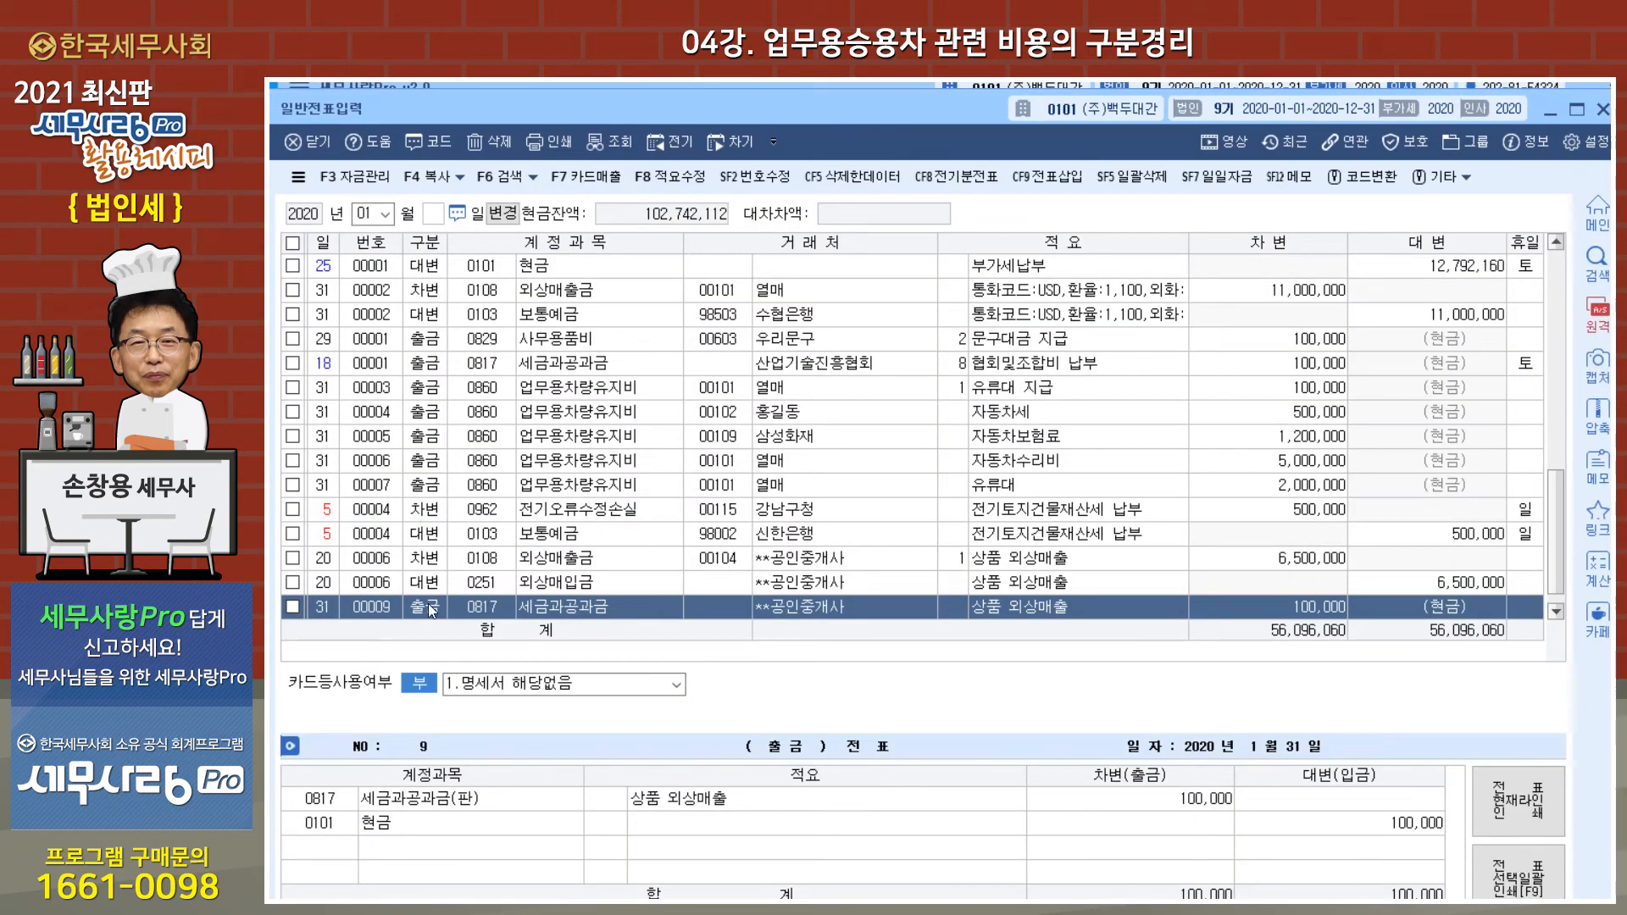
{"action": "left_click", "coordinate": [490, 608]}
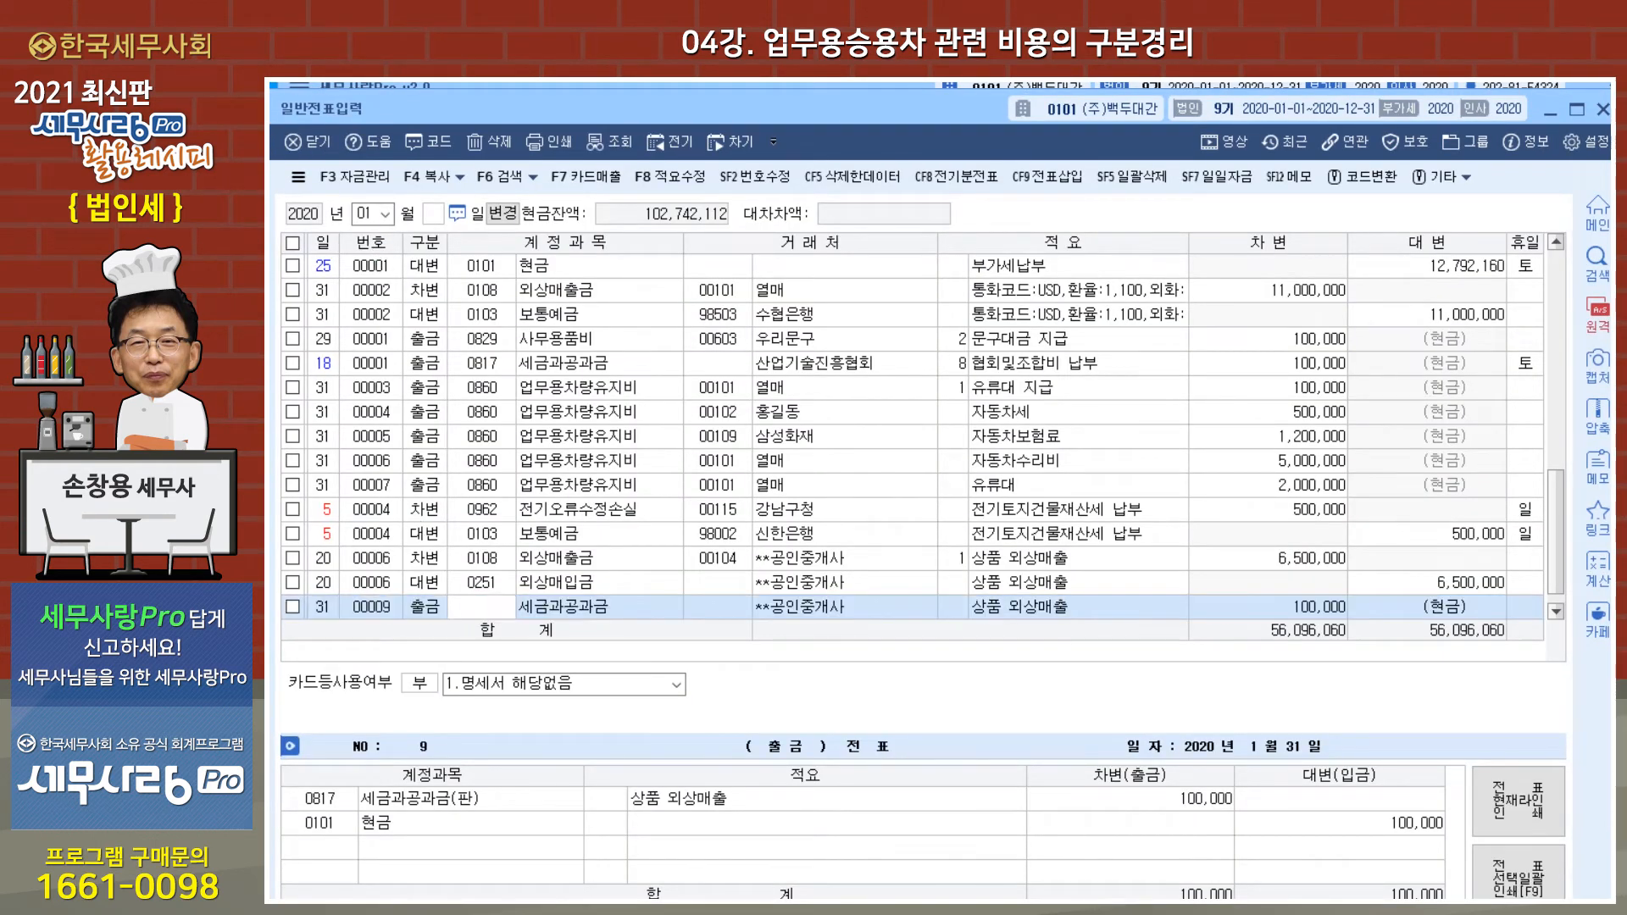
{"action": "type", "text": "0860"}
{"action": "key", "text": "Return"}
{"action": "key", "text": "Return"}
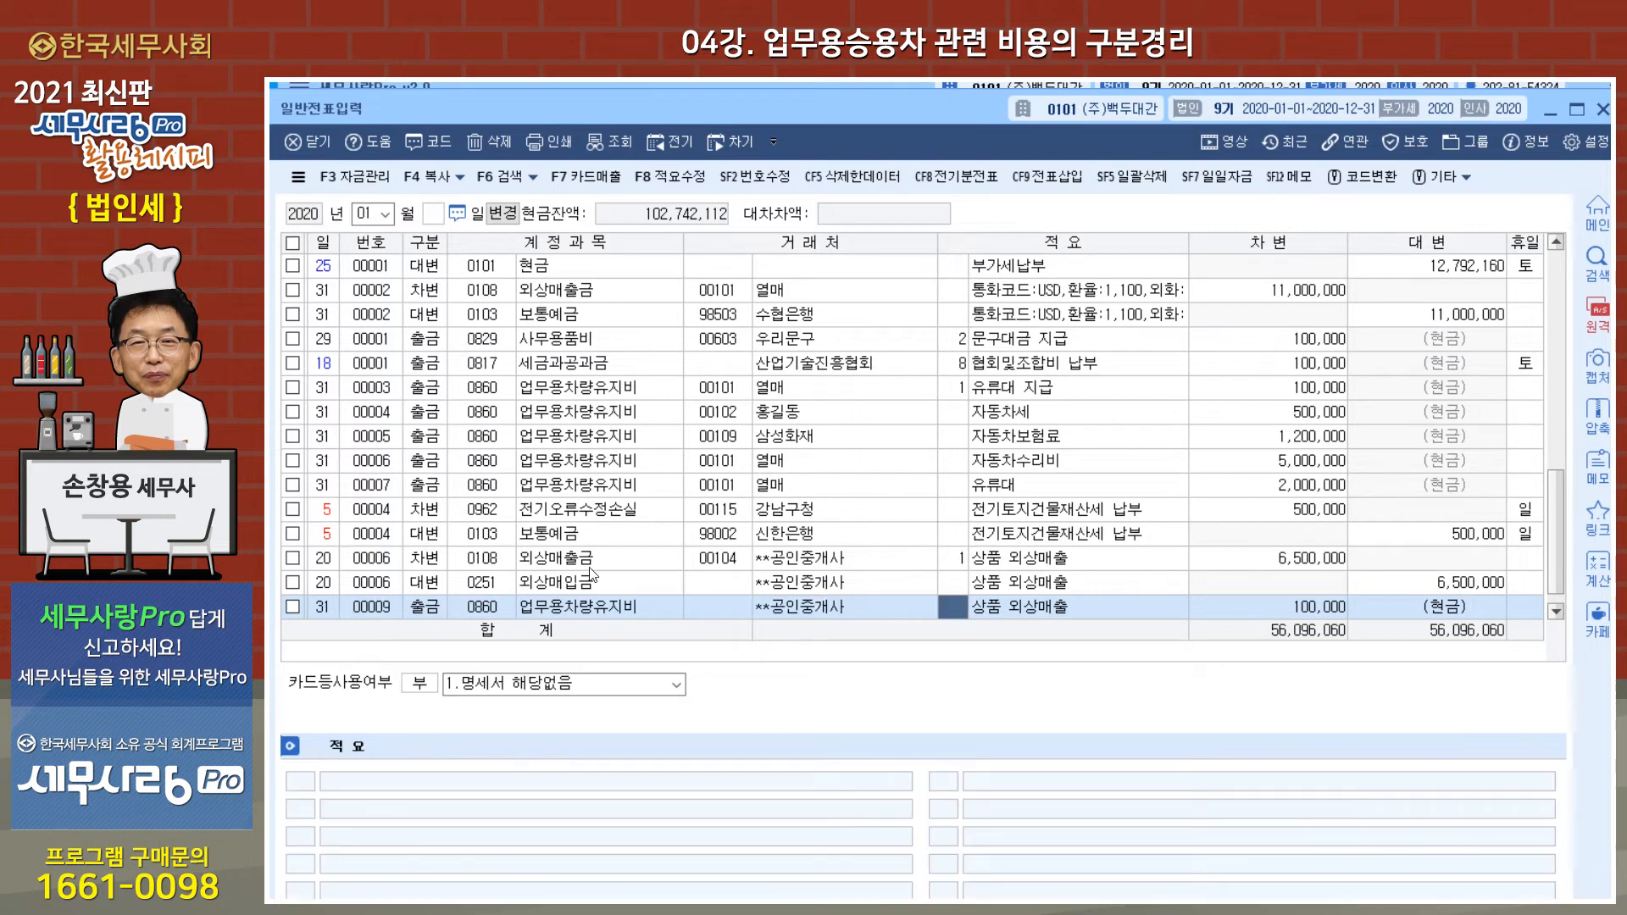
{"action": "key", "text": "Return"}
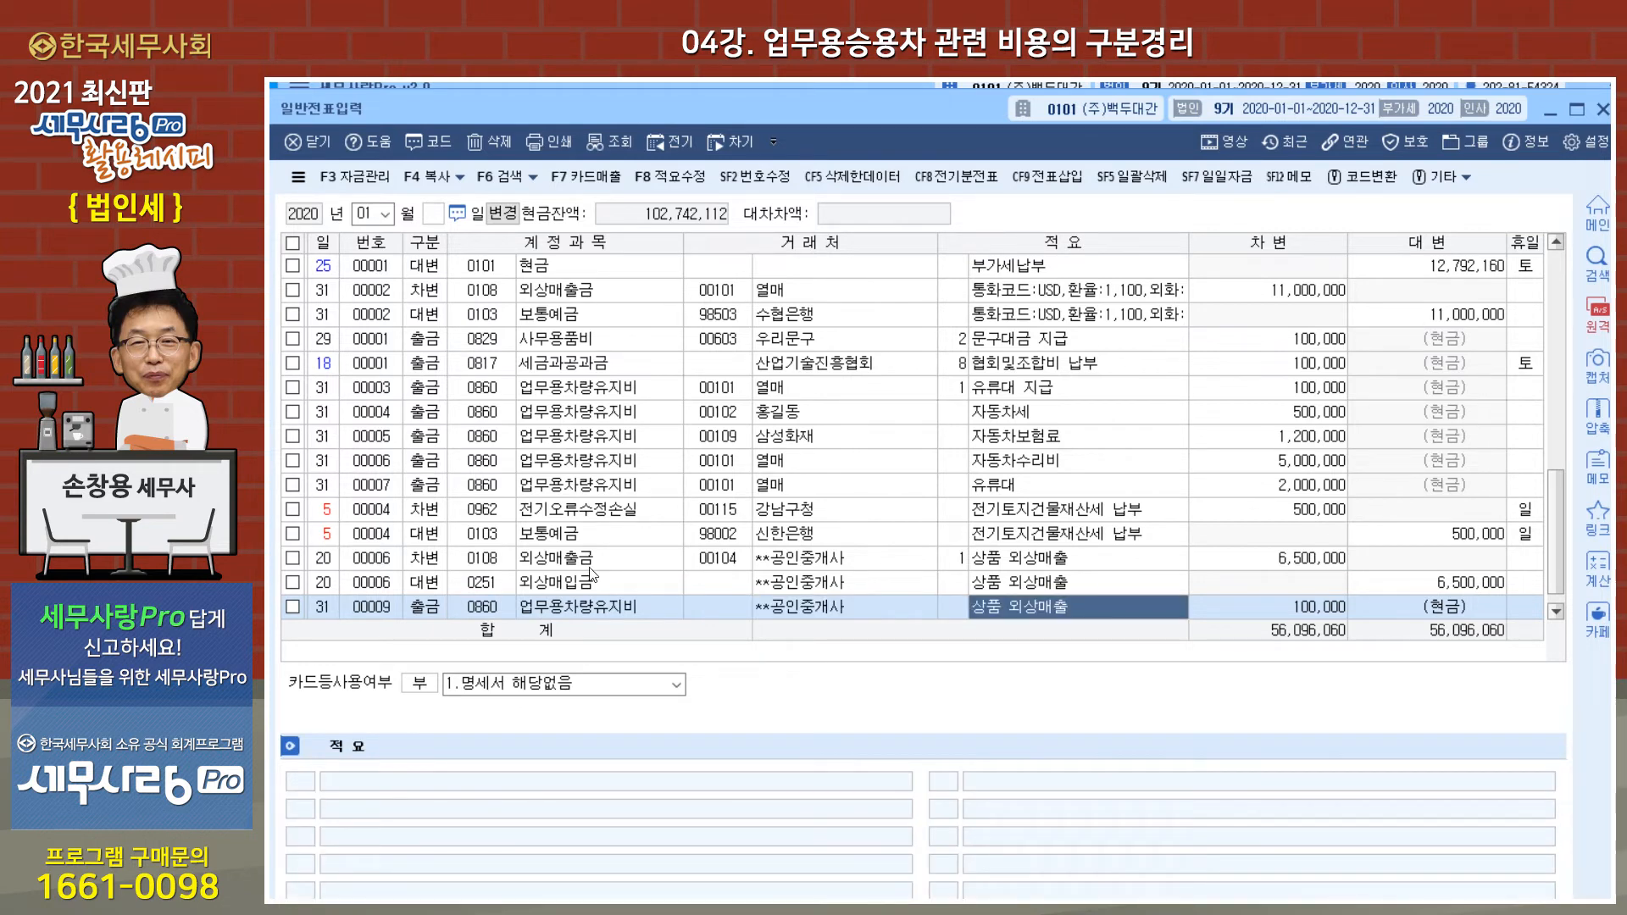
{"action": "type", "text": "자동차세"}
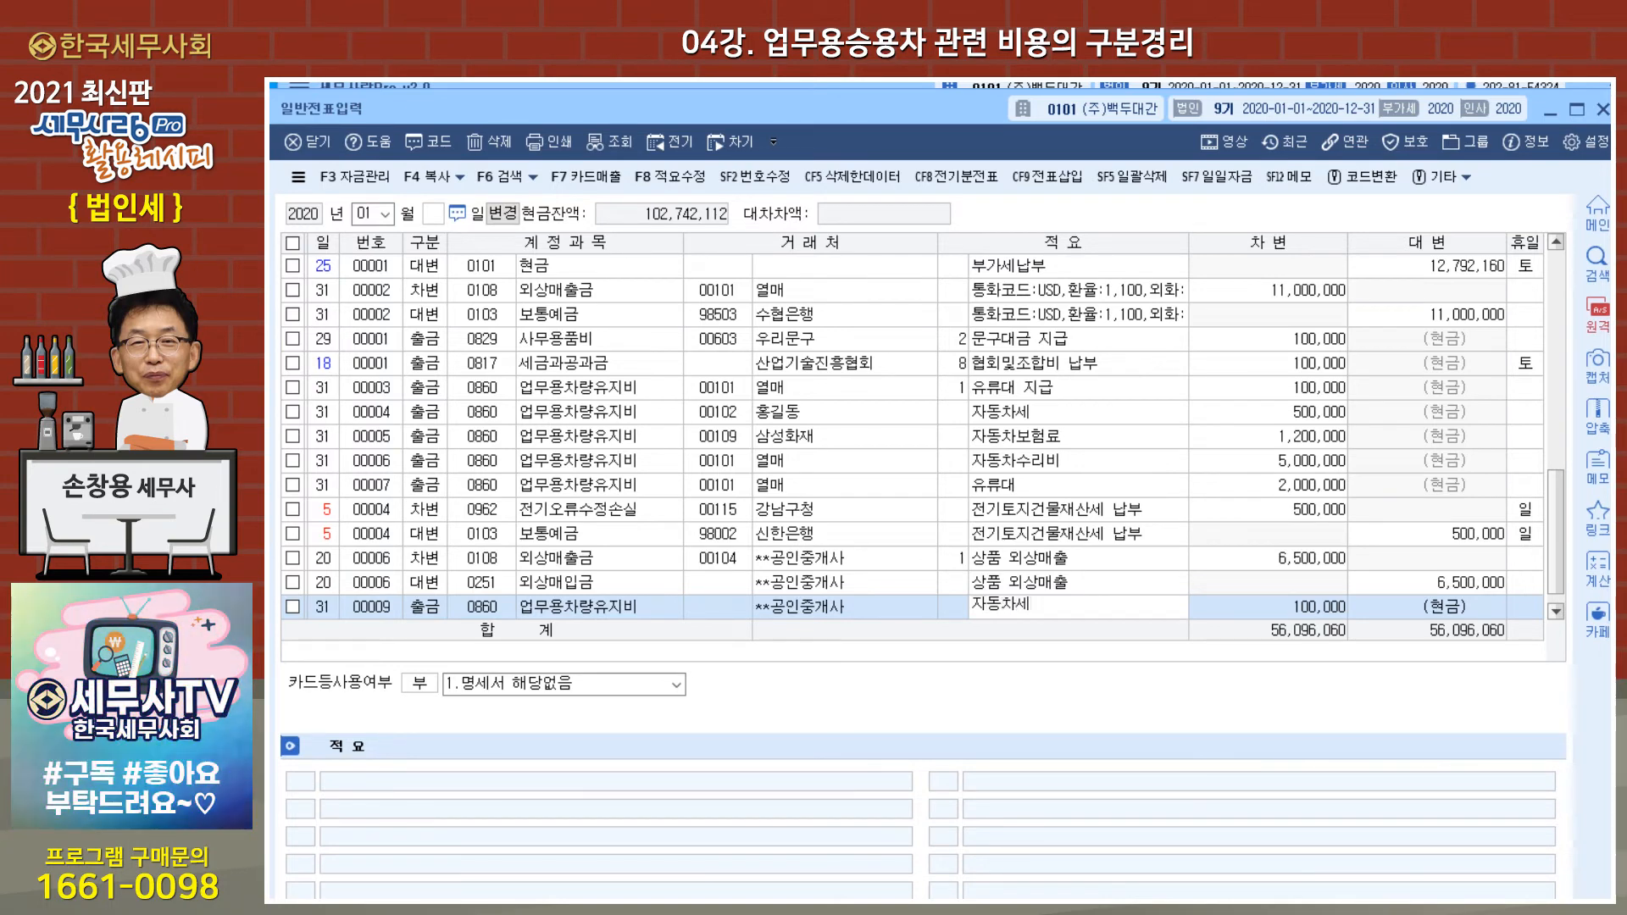
{"action": "key", "text": "Return"}
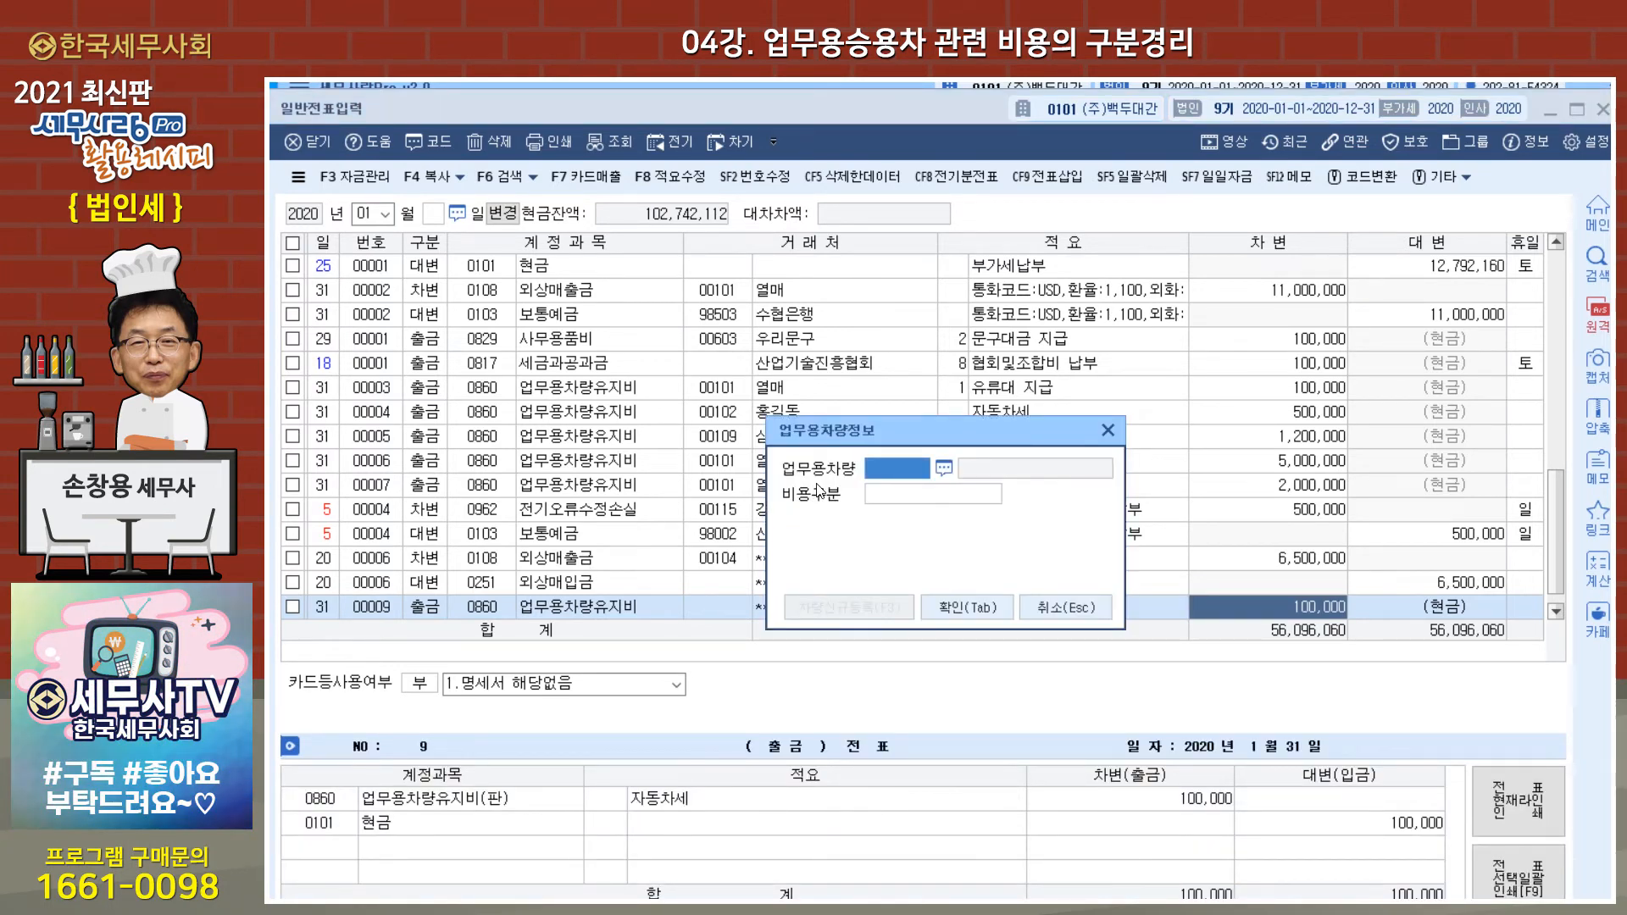
Step: Choose vehicle 0002 and expense type 4.자동차세 in 업무용차량정보, and cancel the dialog
{"action": "left_click", "coordinate": [940, 469]}
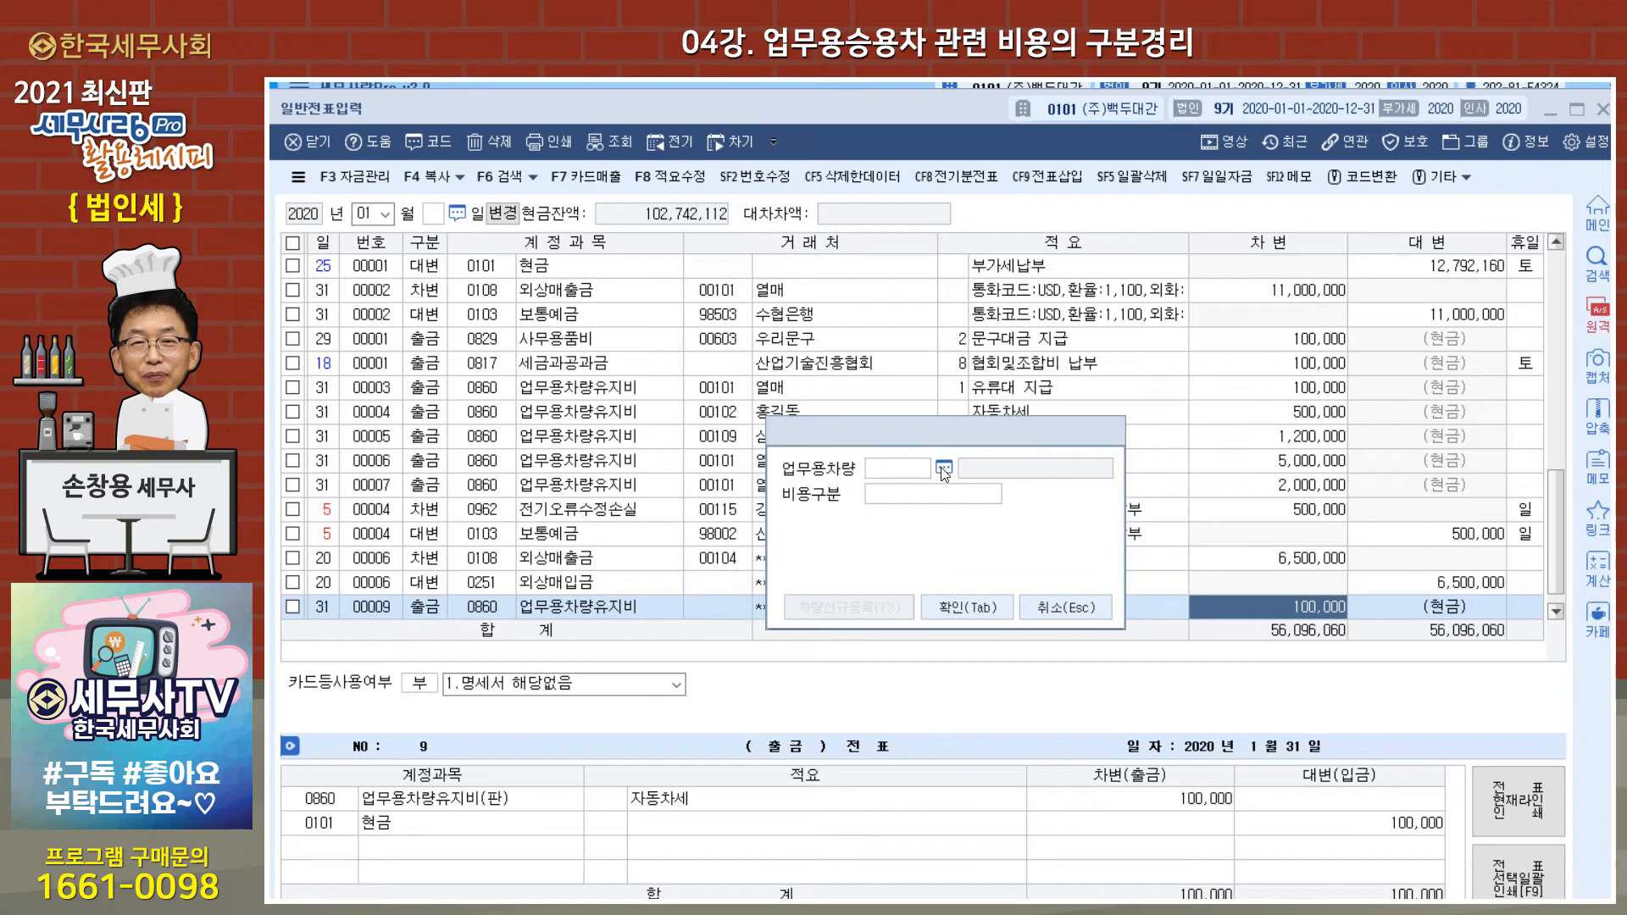
{"action": "left_click", "coordinate": [948, 448]}
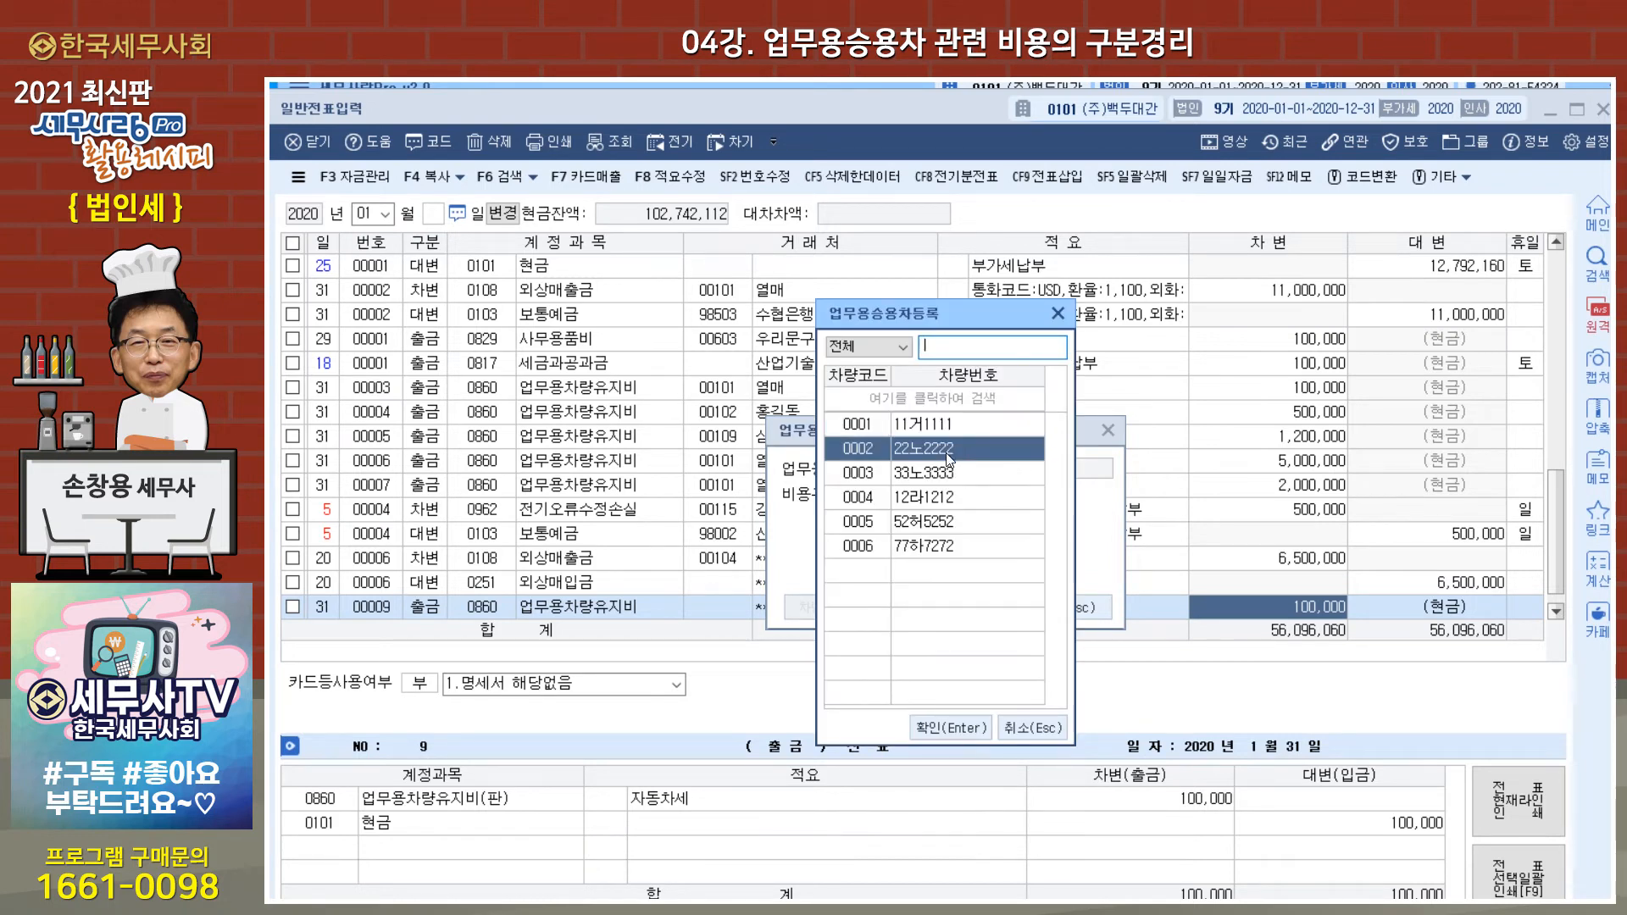
{"action": "left_click", "coordinate": [955, 722]}
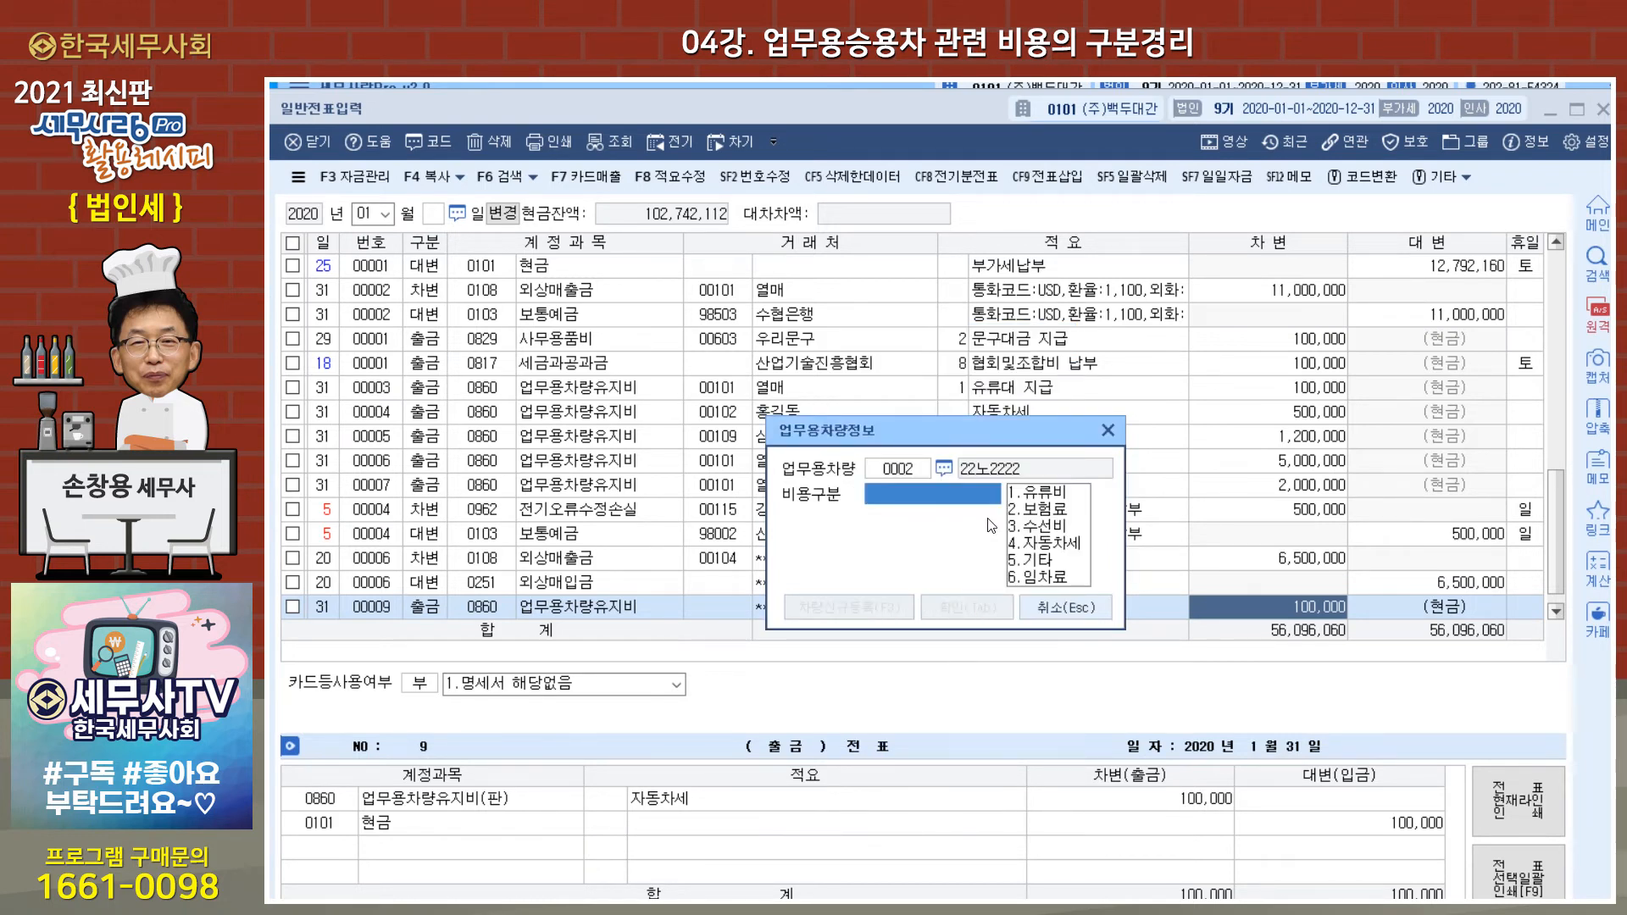
{"action": "left_click", "coordinate": [1045, 544]}
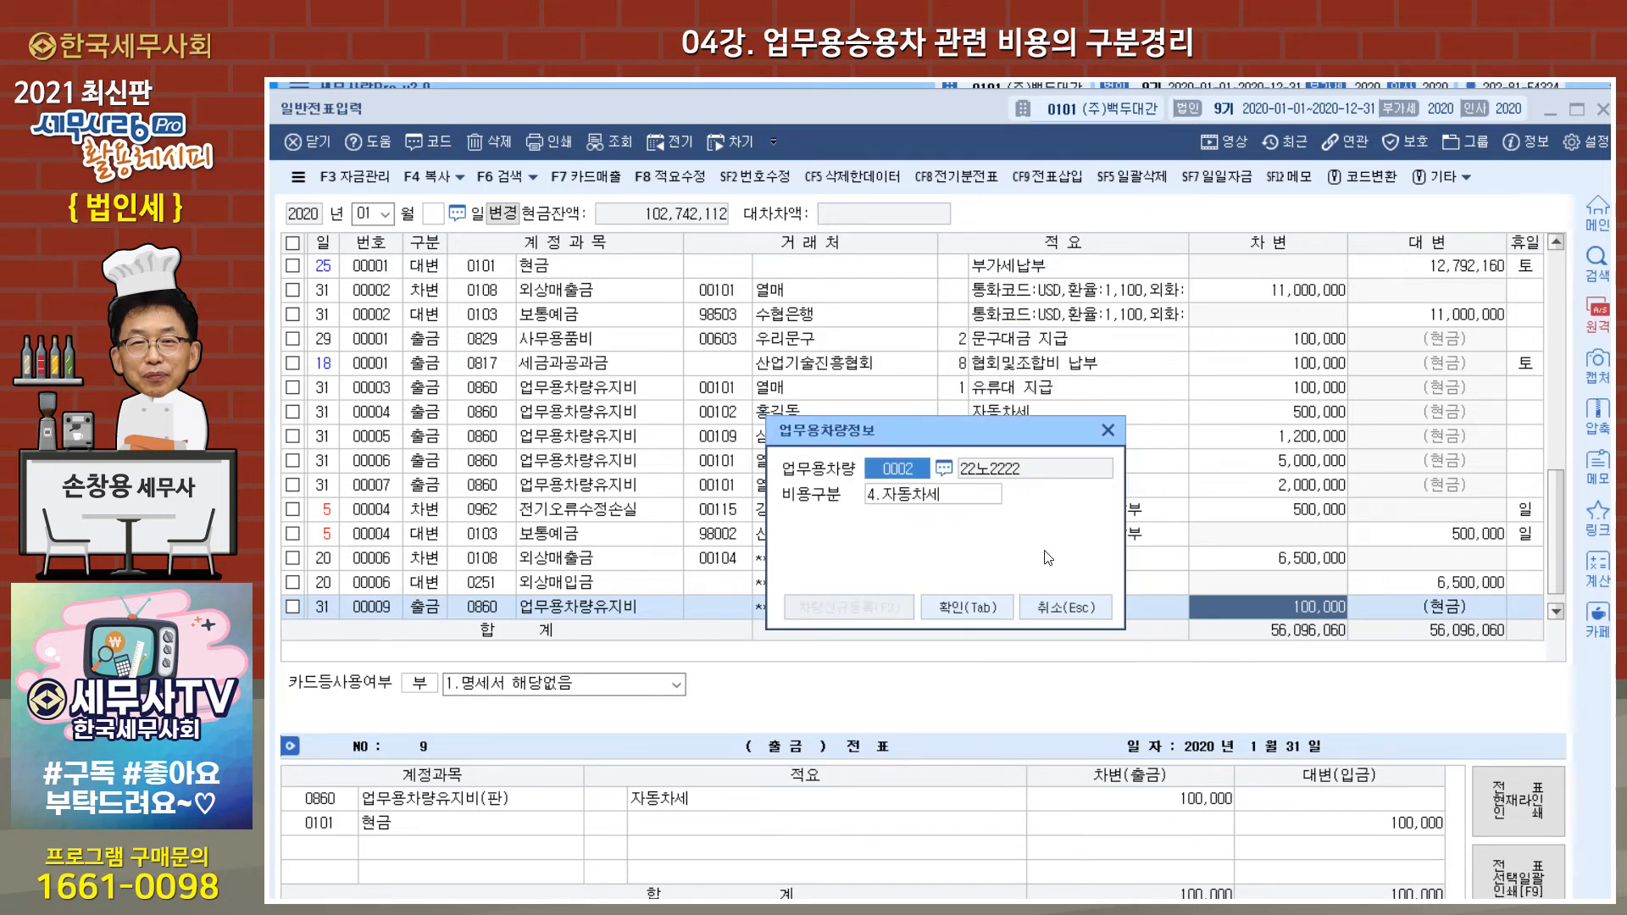
{"action": "left_click", "coordinate": [1070, 603]}
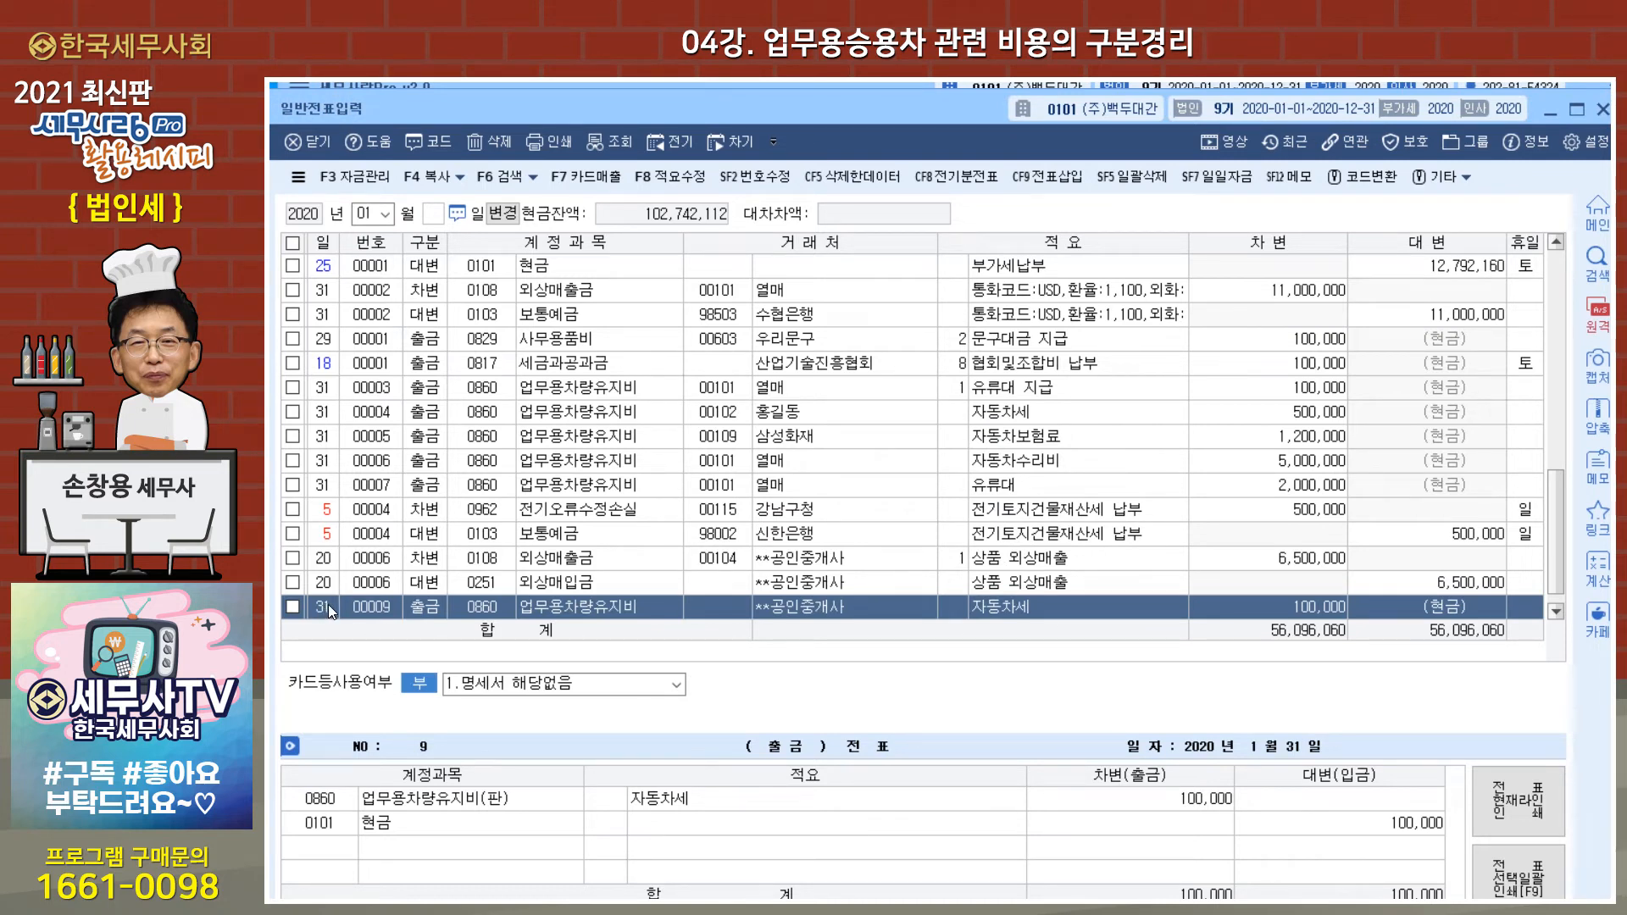
Step: Delete January 31 voucher 00009 and close 일반전표입력
{"action": "left_click", "coordinate": [292, 606]}
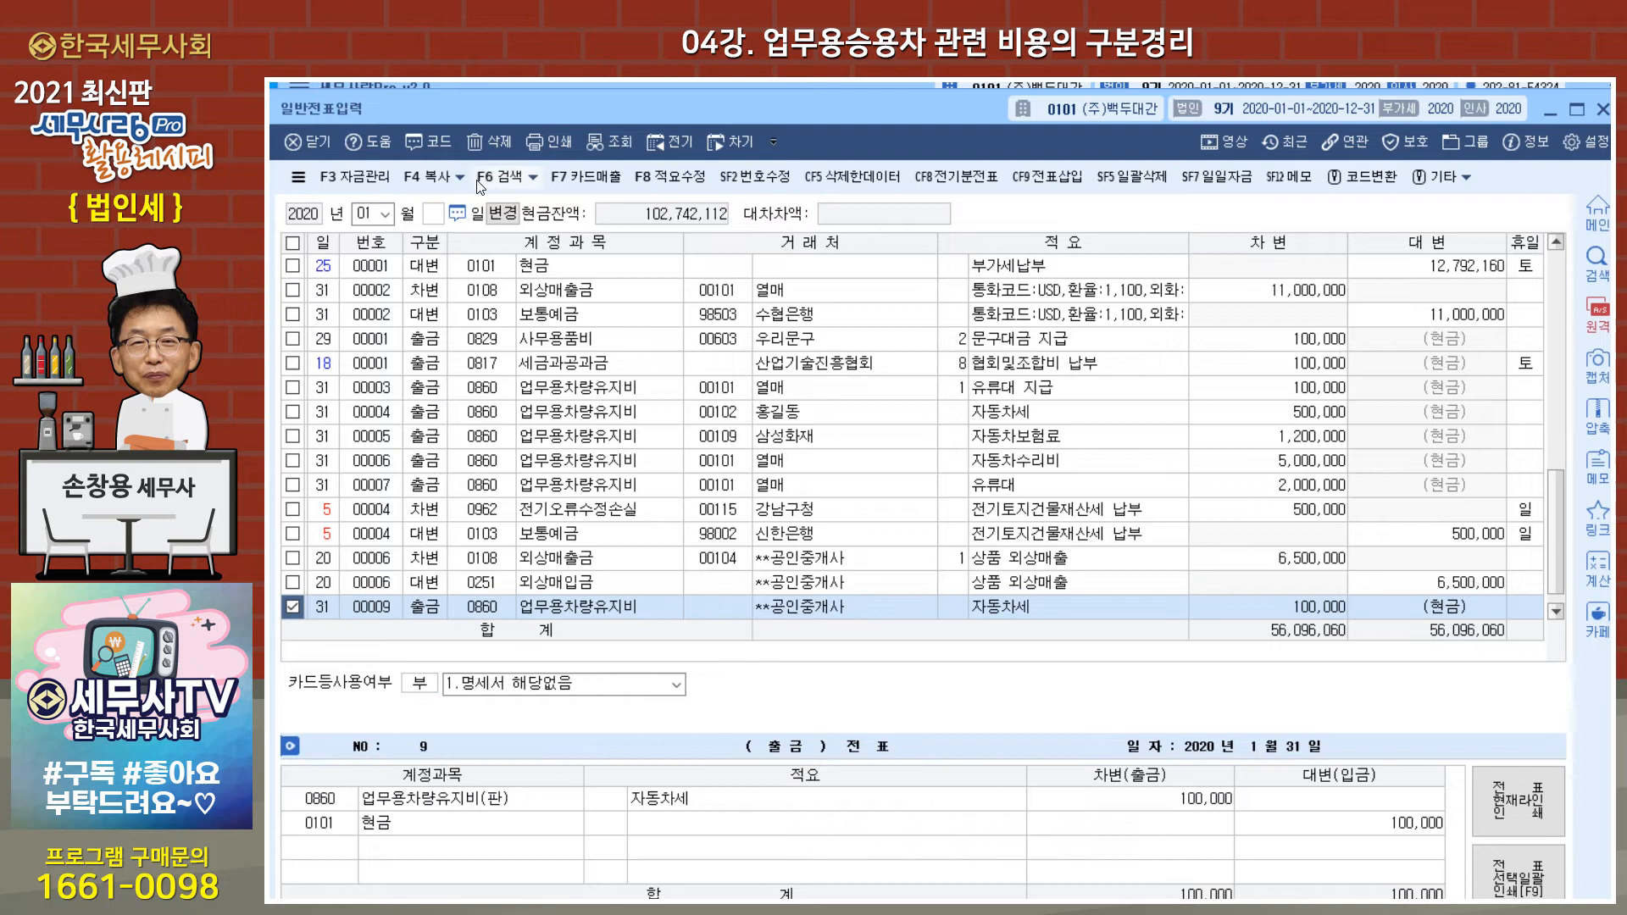
{"action": "left_click", "coordinate": [495, 142]}
{"action": "left_click", "coordinate": [906, 589]}
{"action": "key", "text": "Escape"}
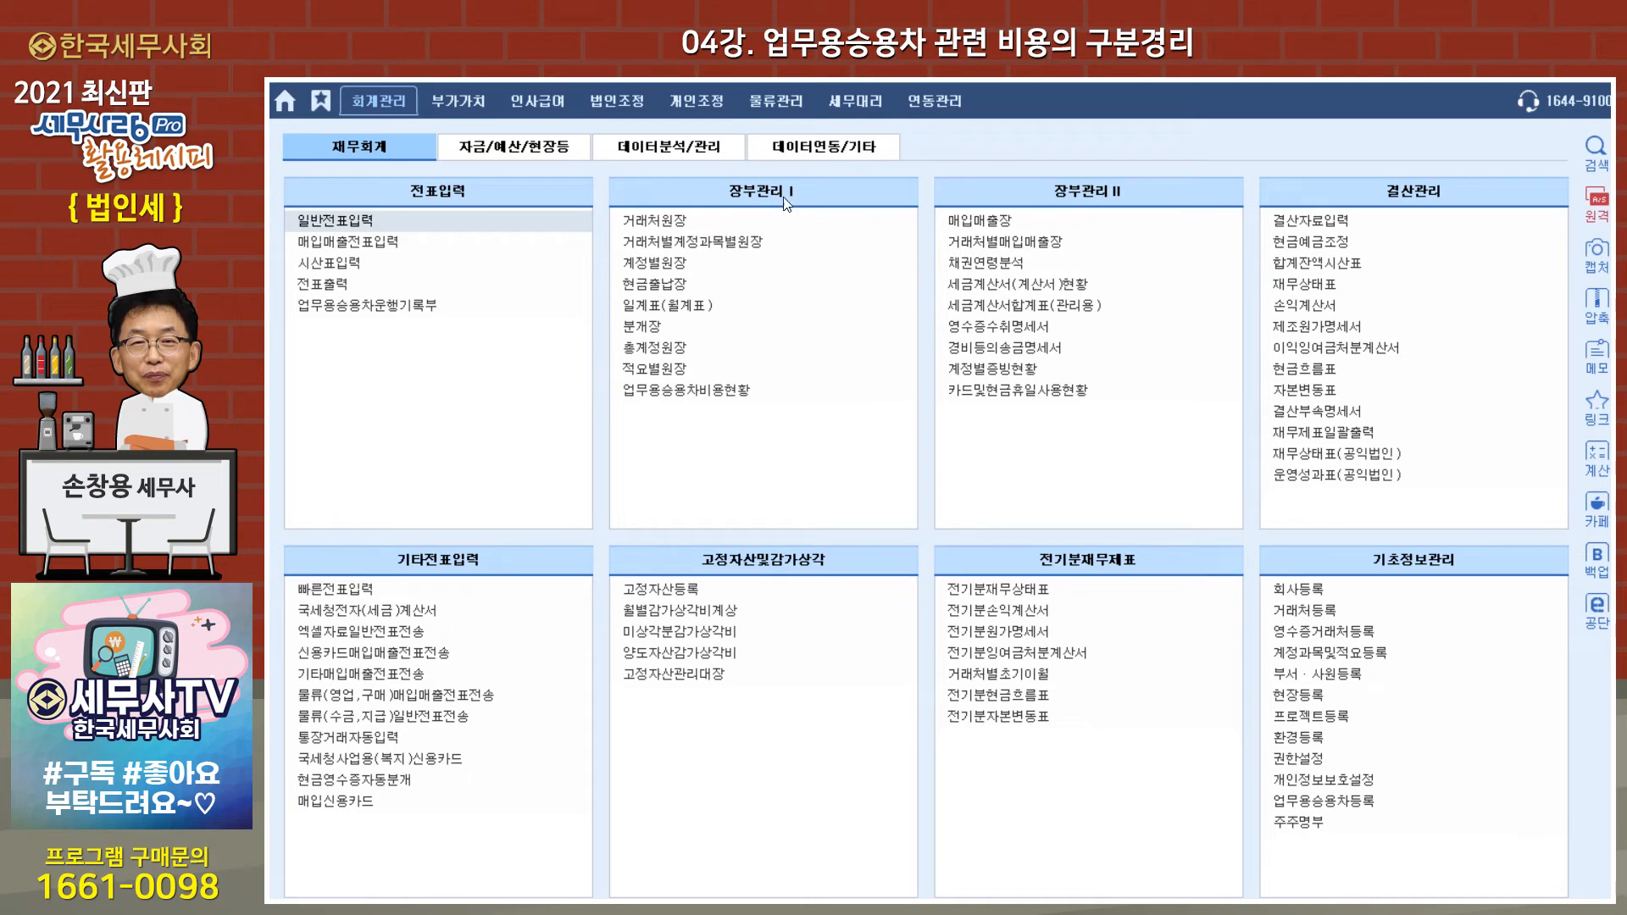
Step: Open 업무용승용차비용현황 and display 관련비용현황 for January 1 to December 31, 2020
{"action": "left_click", "coordinate": [734, 396]}
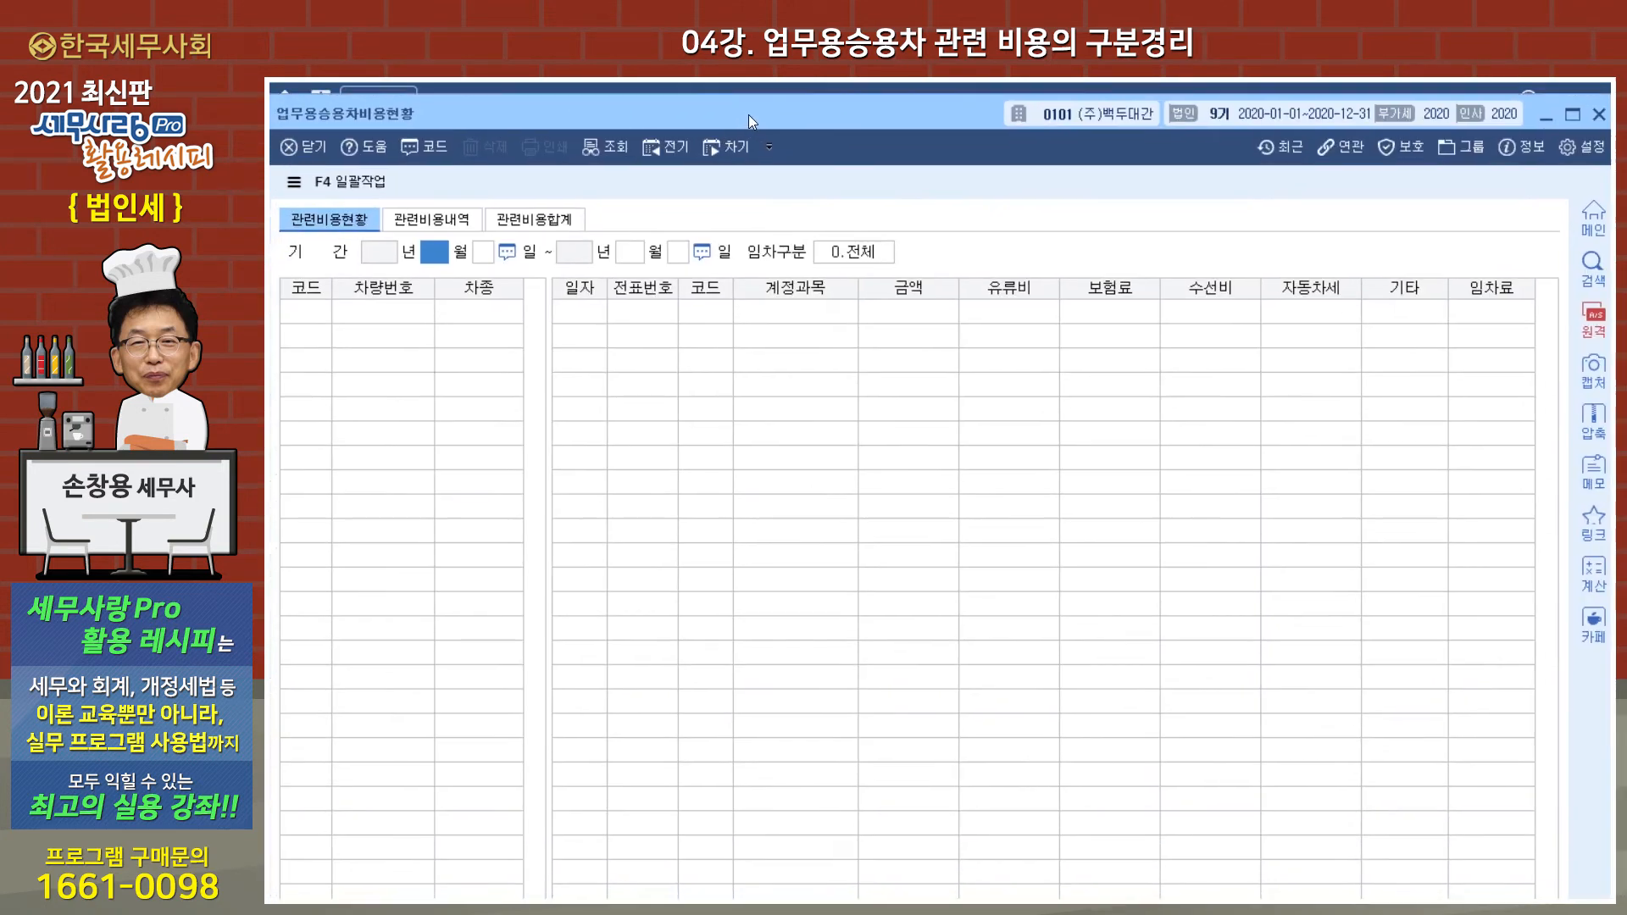
{"action": "left_click_drag", "start_coordinate": [749, 114], "coordinate": [739, 106]}
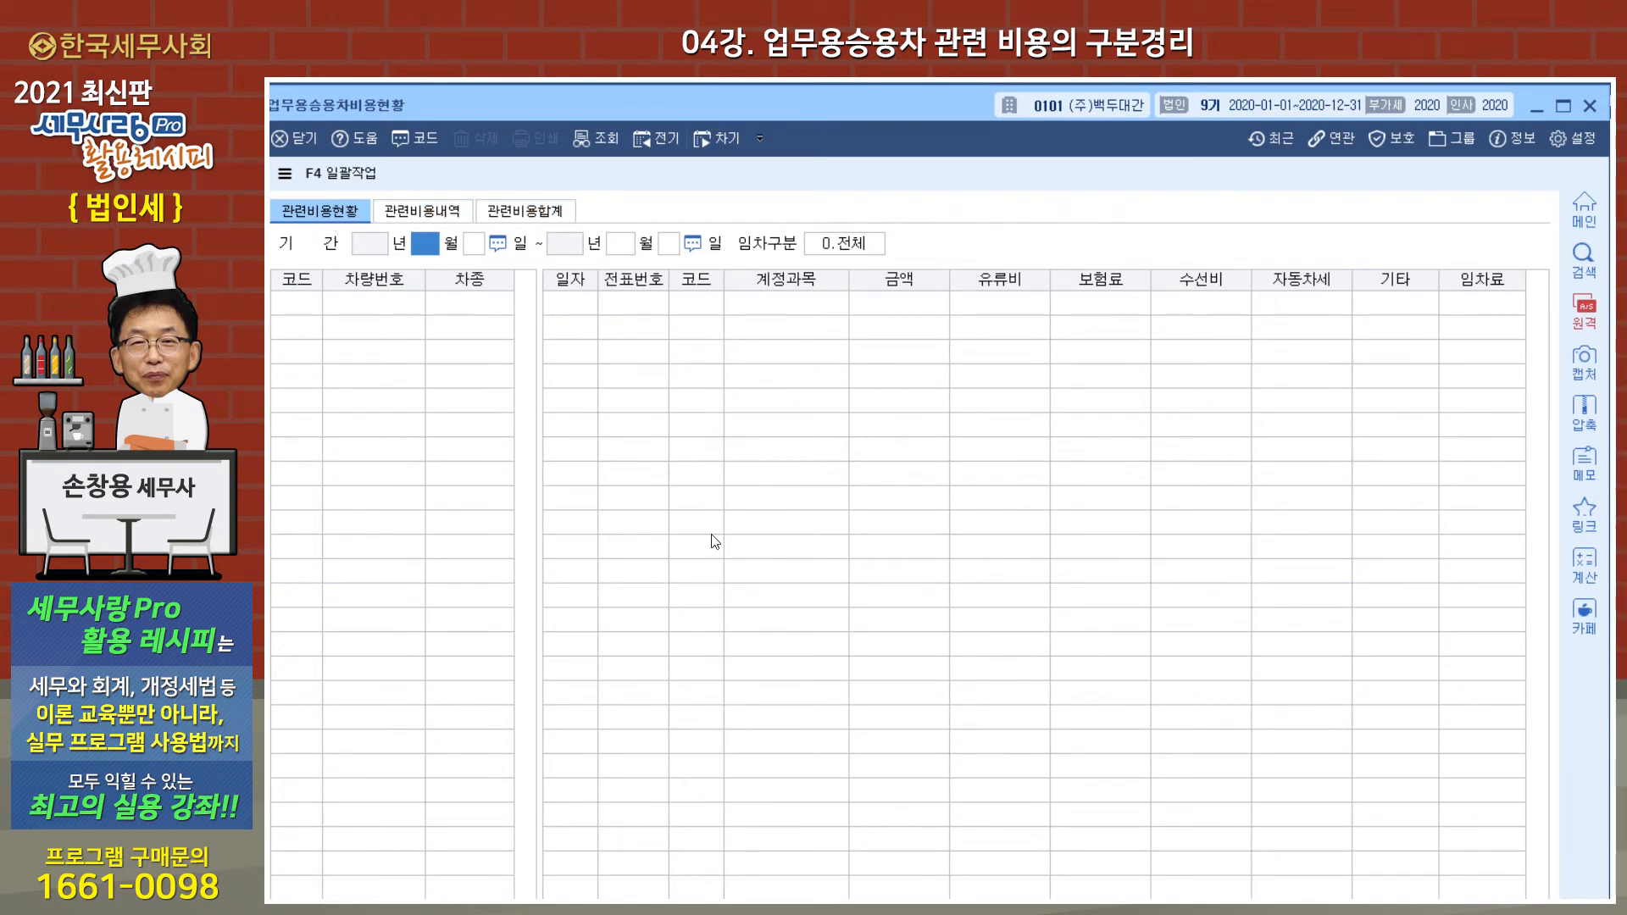
{"action": "key", "text": "Return"}
{"action": "key", "text": "Return"}
{"action": "key", "text": "Return"}
{"action": "key", "text": "Return"}
{"action": "key", "text": "Return"}
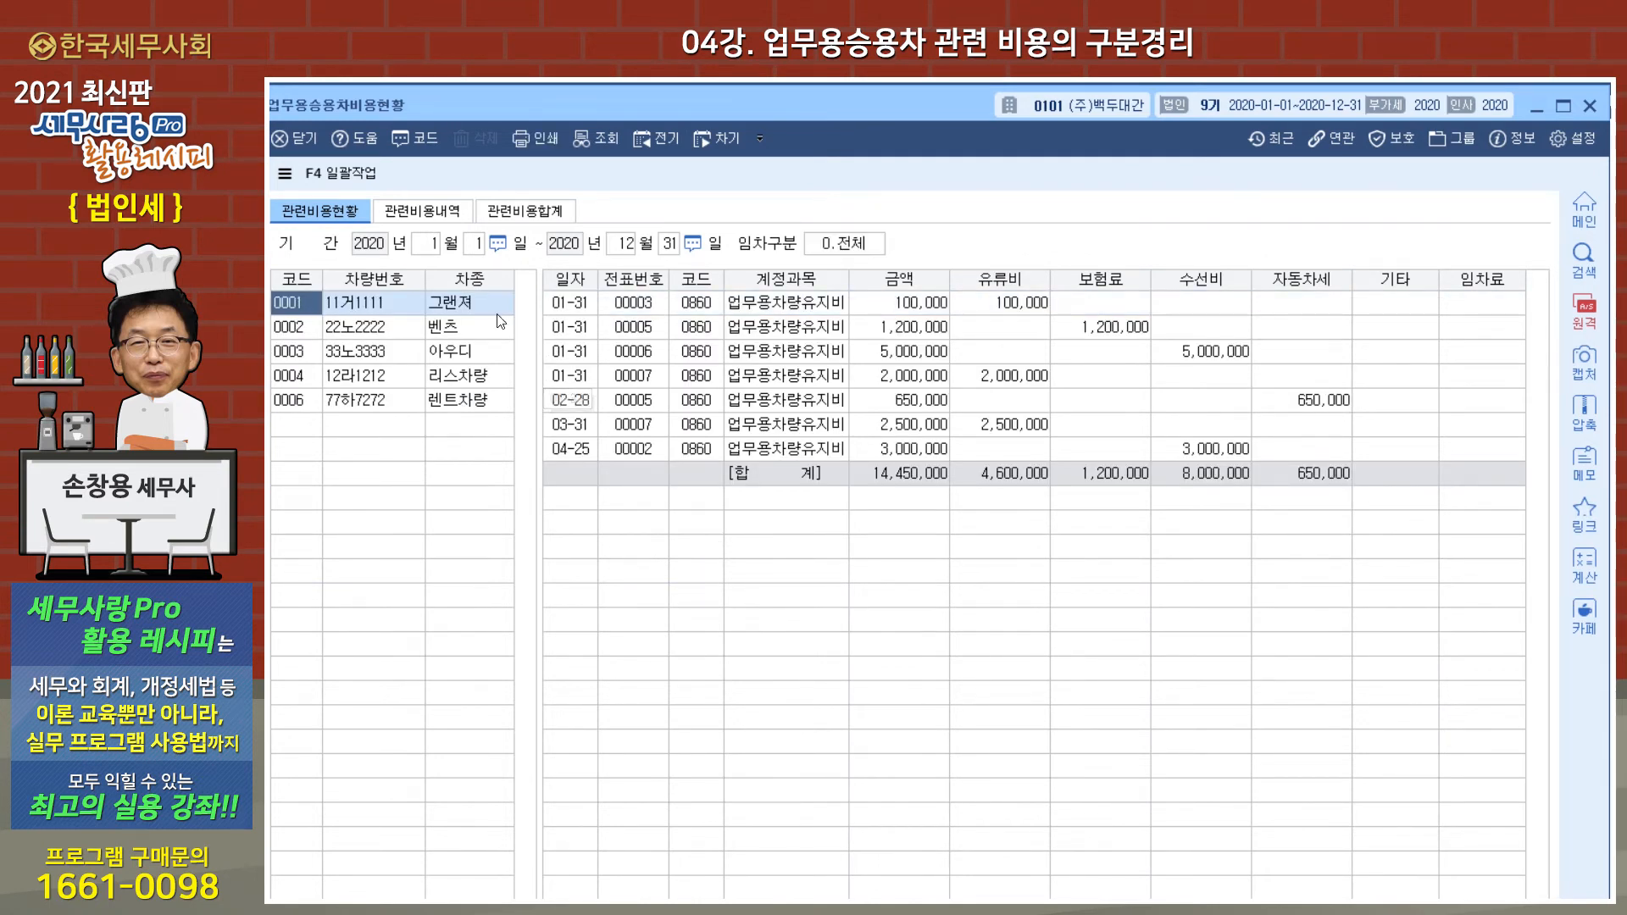
Step: Review the expense breakdown by type for 벤츠, 아우디, 리스차량 and 렌트차량 in turn
{"action": "left_click", "coordinate": [472, 330]}
{"action": "left_click", "coordinate": [465, 346]}
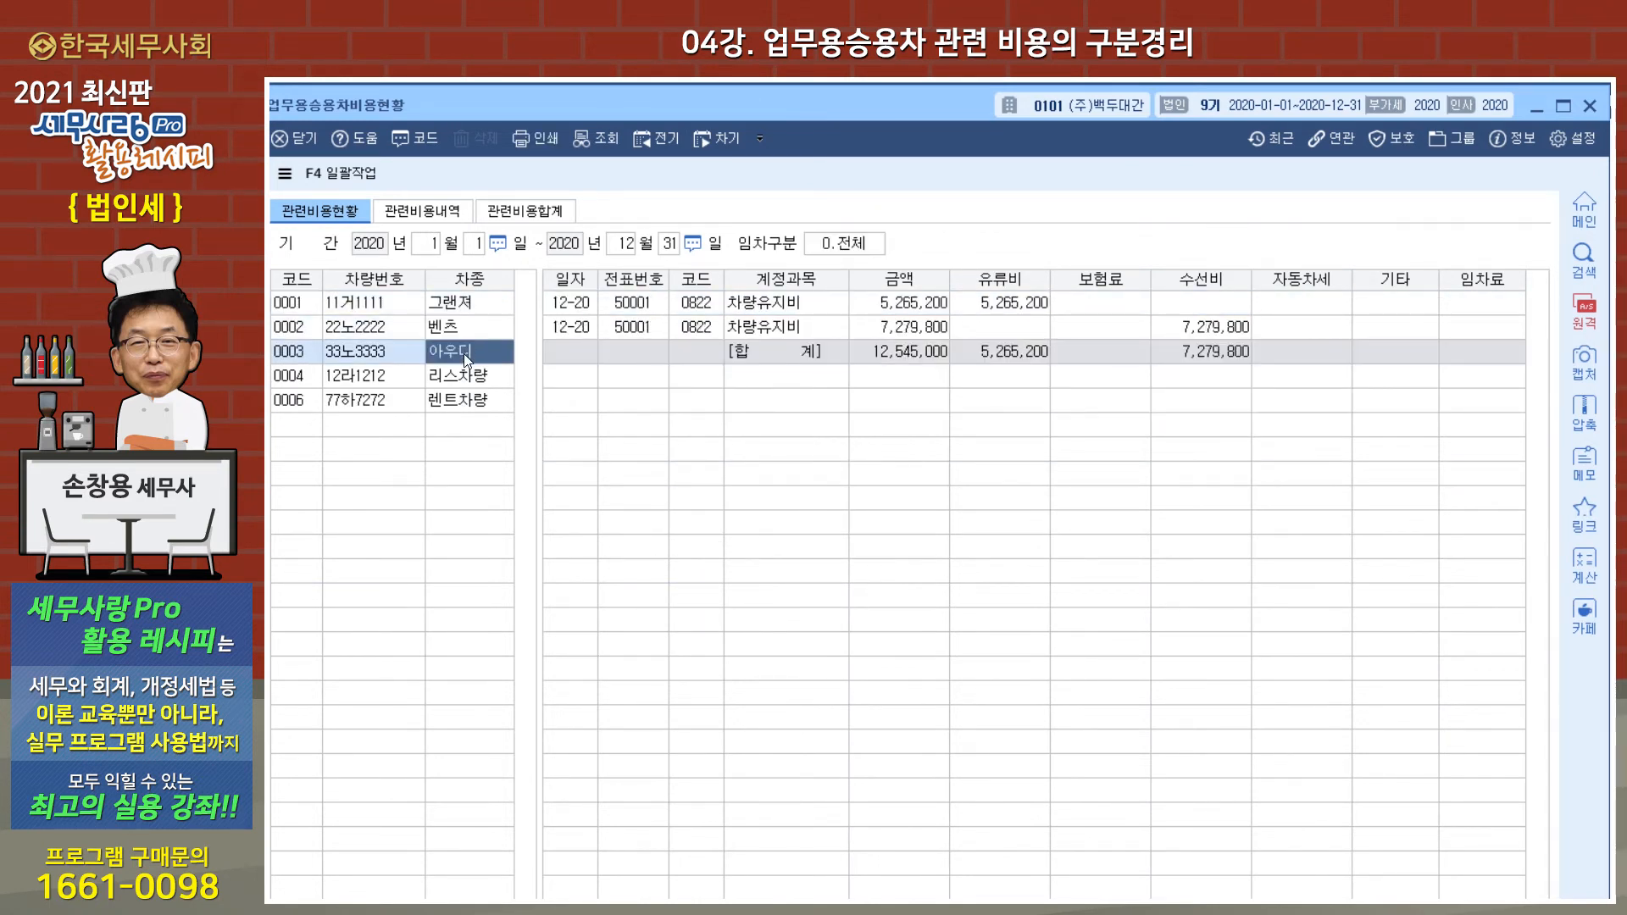
{"action": "left_click", "coordinate": [461, 379]}
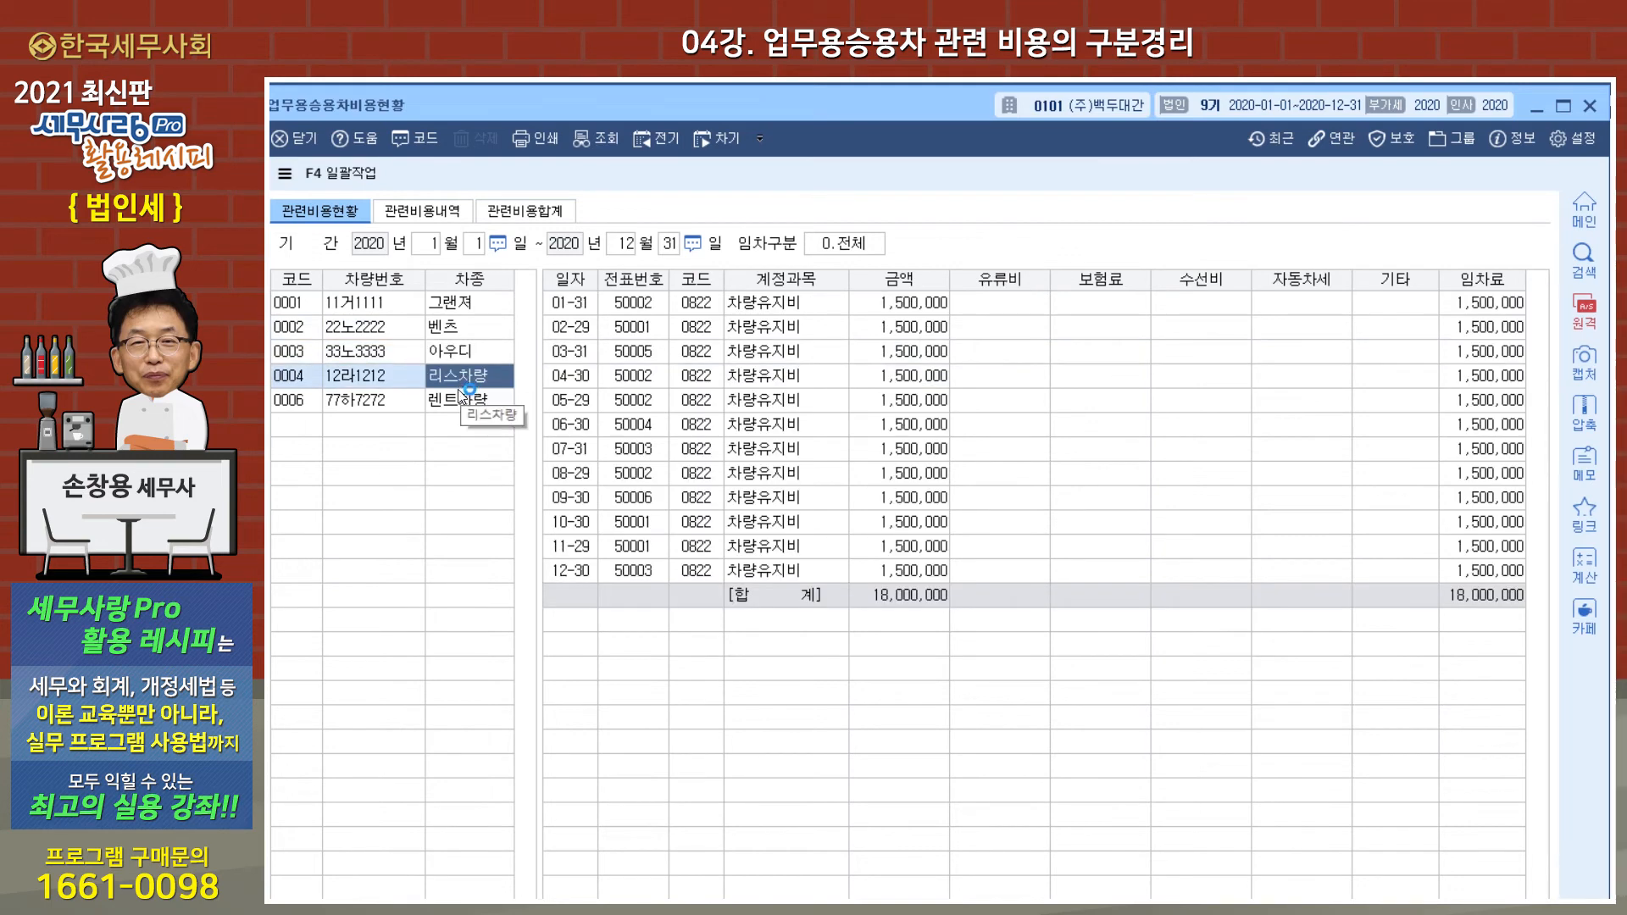
{"action": "left_click", "coordinate": [455, 394]}
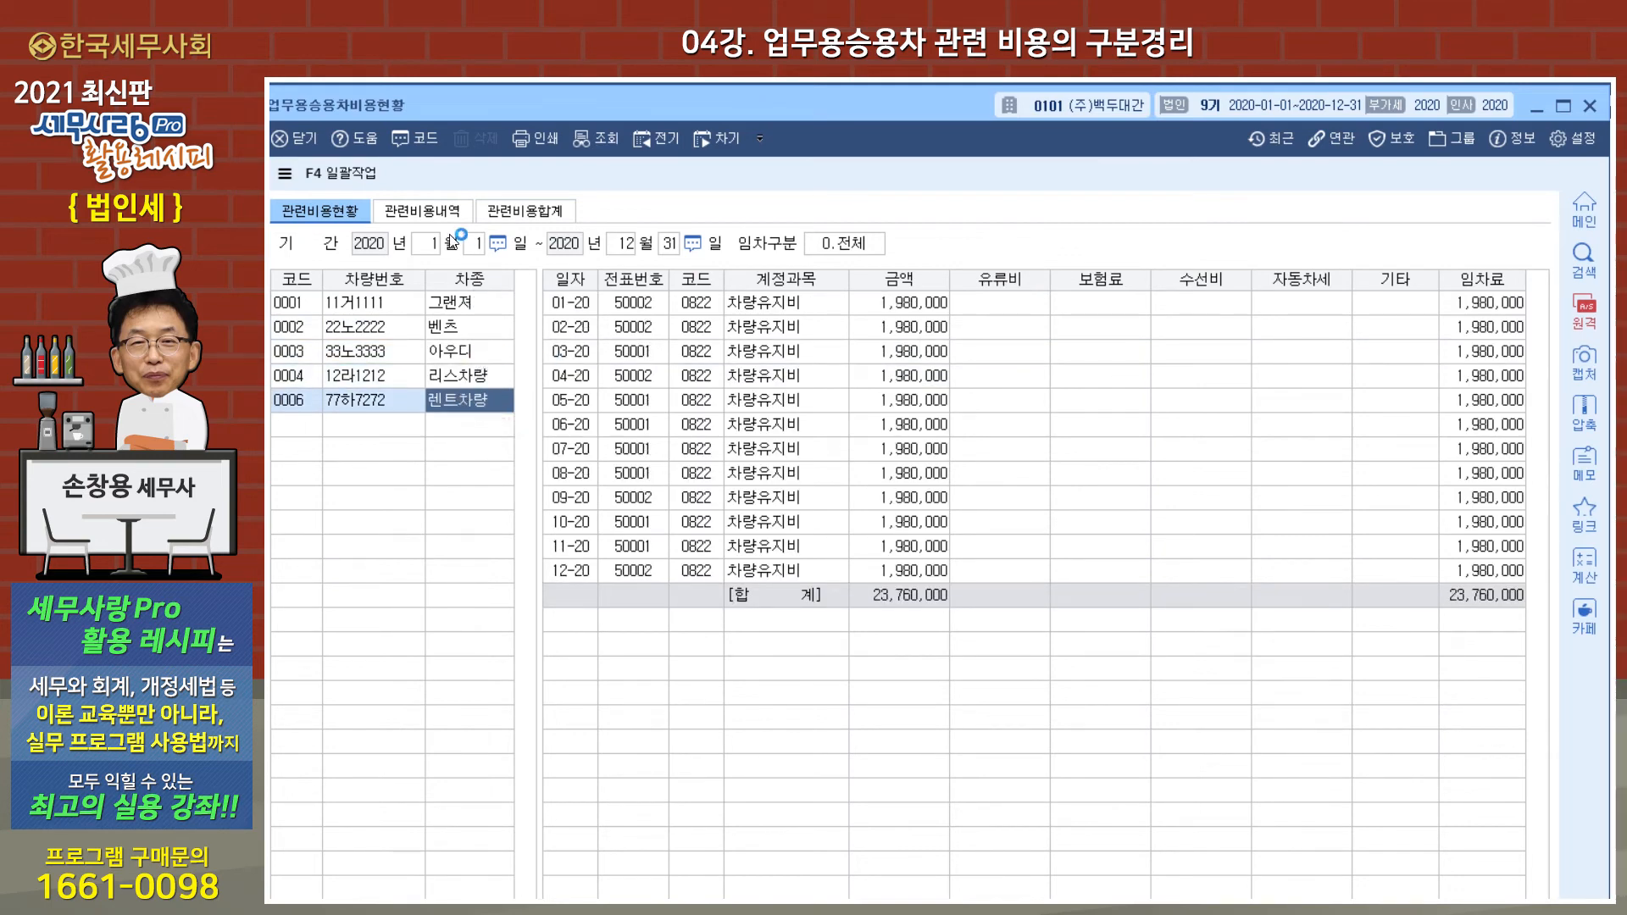
Step: Display 관련비용내역 for January 1 to December 31, 2020 and check the entries of 아우디, 리스차량 and 렌트차량
{"action": "left_click", "coordinate": [422, 211]}
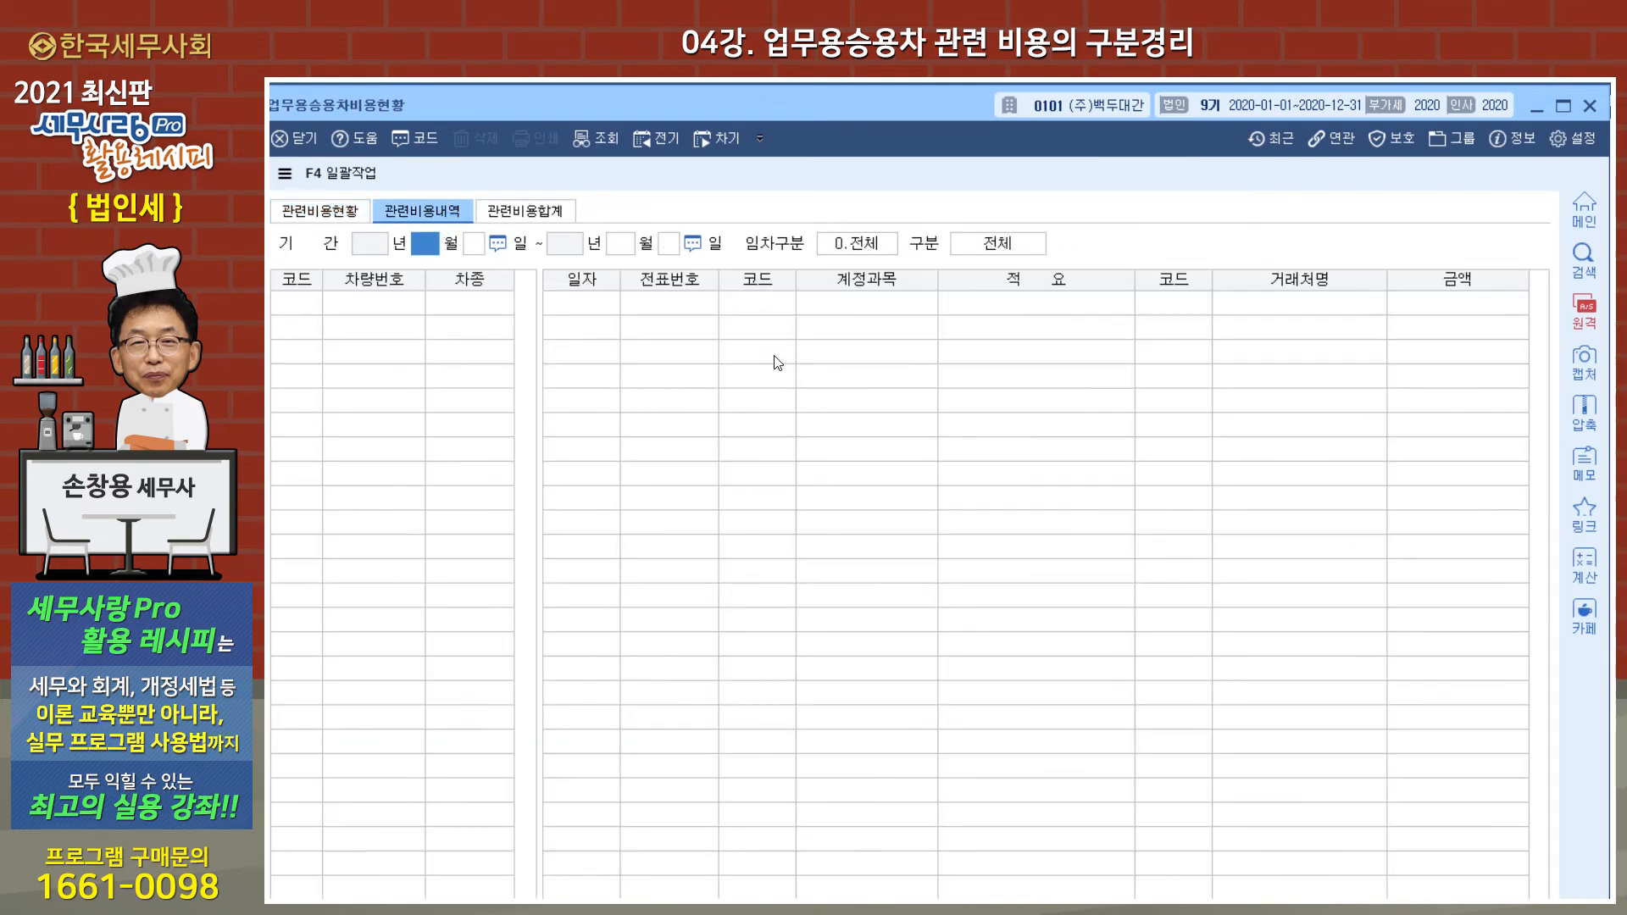
{"action": "key", "text": "Return"}
{"action": "key", "text": "Return"}
{"action": "key", "text": "Return"}
{"action": "key", "text": "Return"}
{"action": "key", "text": "Return"}
{"action": "key", "text": "Return"}
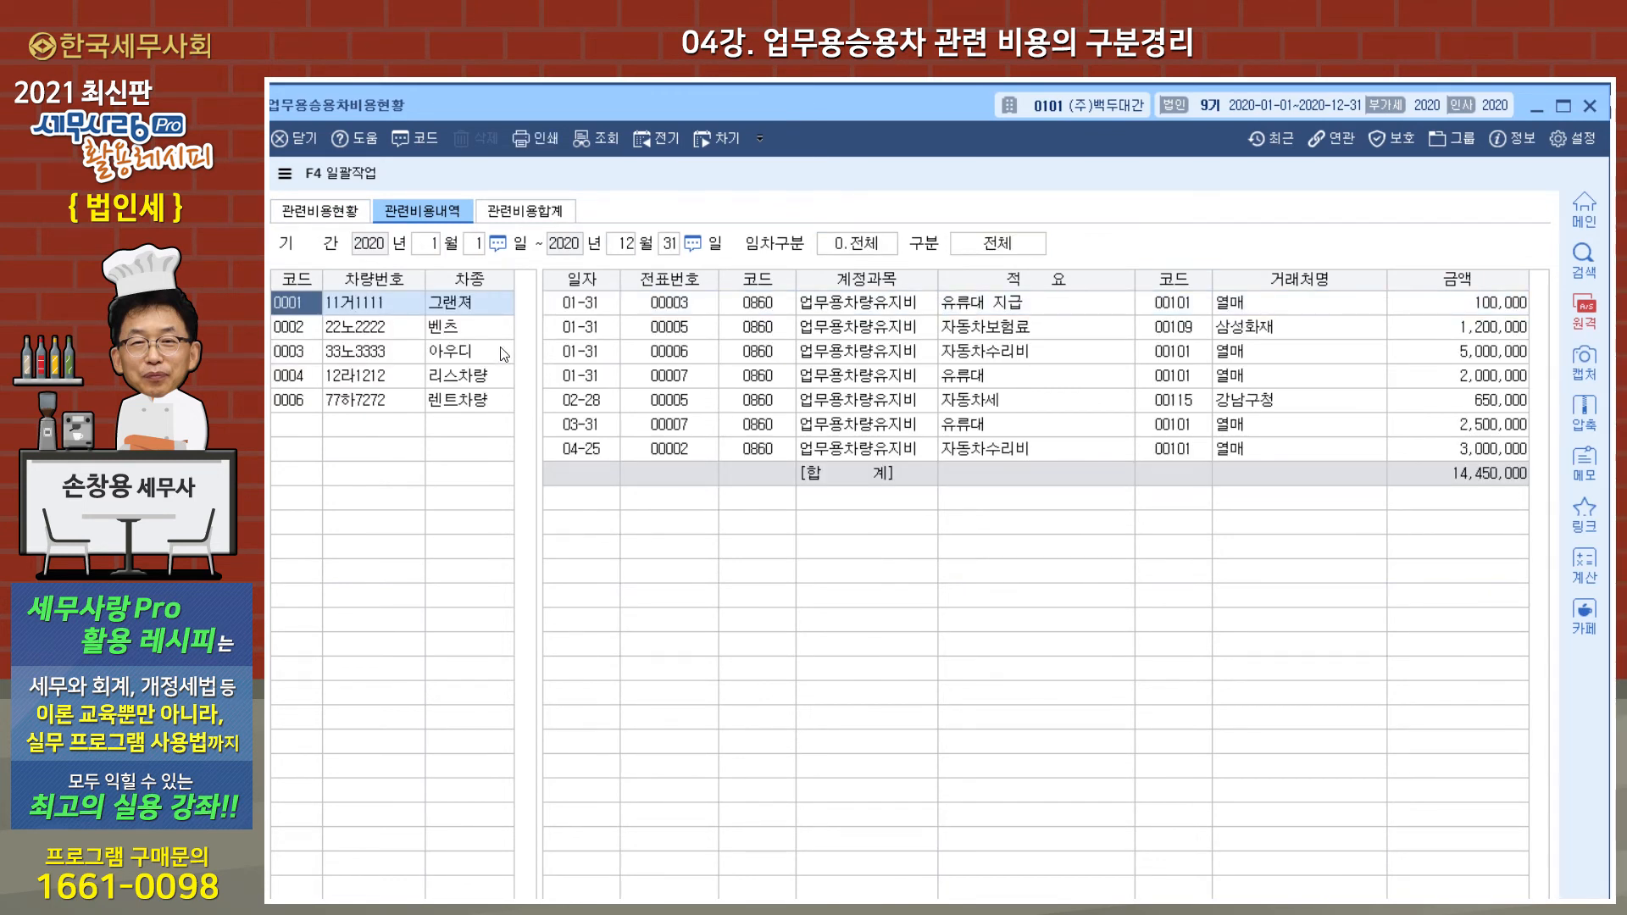
{"action": "left_click", "coordinate": [477, 349]}
{"action": "left_click", "coordinate": [477, 375]}
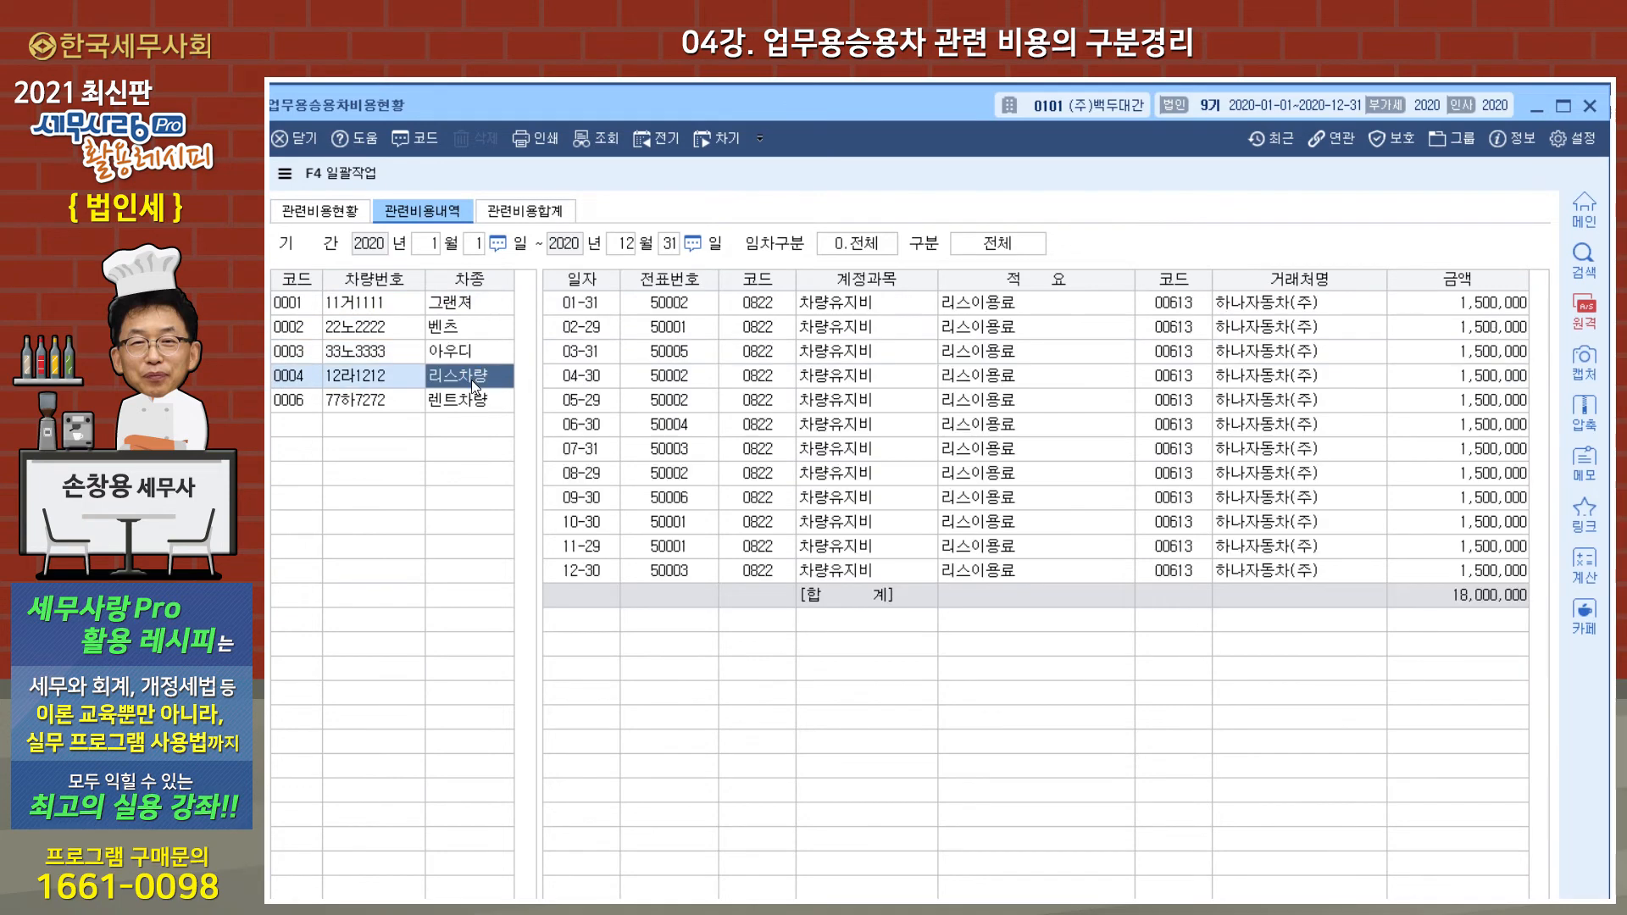
{"action": "left_click", "coordinate": [466, 397]}
Step: Display 관련비용합계 by account for January 1 to December 31, 2020, check the totals, and close 업무용승용차비용현황
{"action": "left_click", "coordinate": [542, 213]}
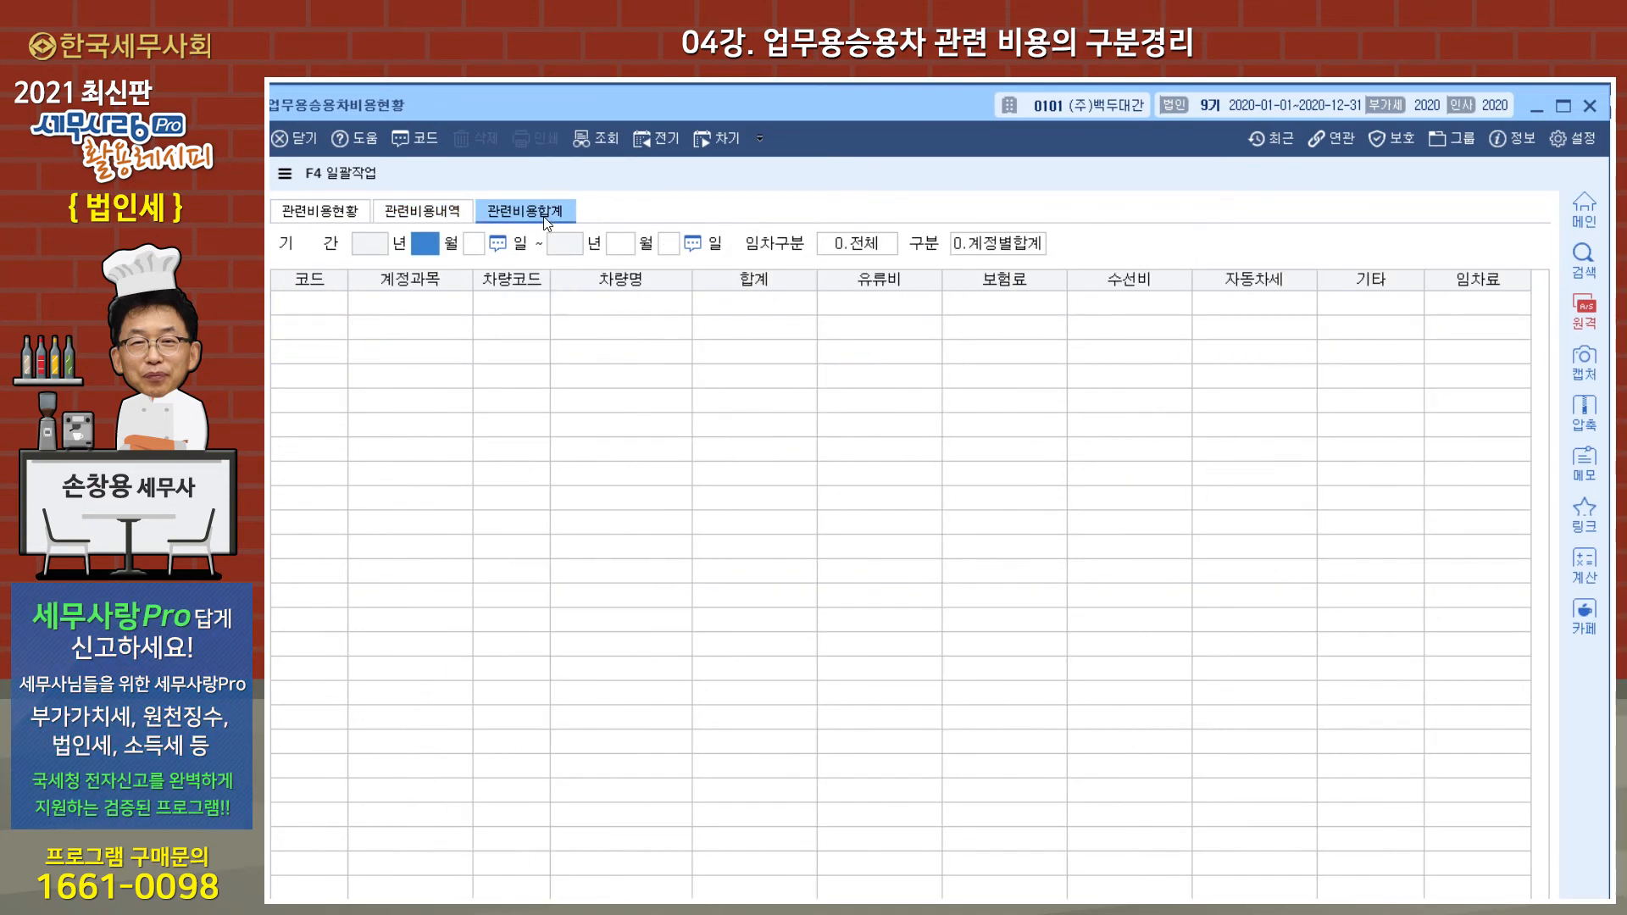
{"action": "key", "text": "Return"}
{"action": "key", "text": "Return"}
{"action": "key", "text": "Return"}
{"action": "key", "text": "Return"}
{"action": "key", "text": "Return"}
{"action": "key", "text": "Return"}
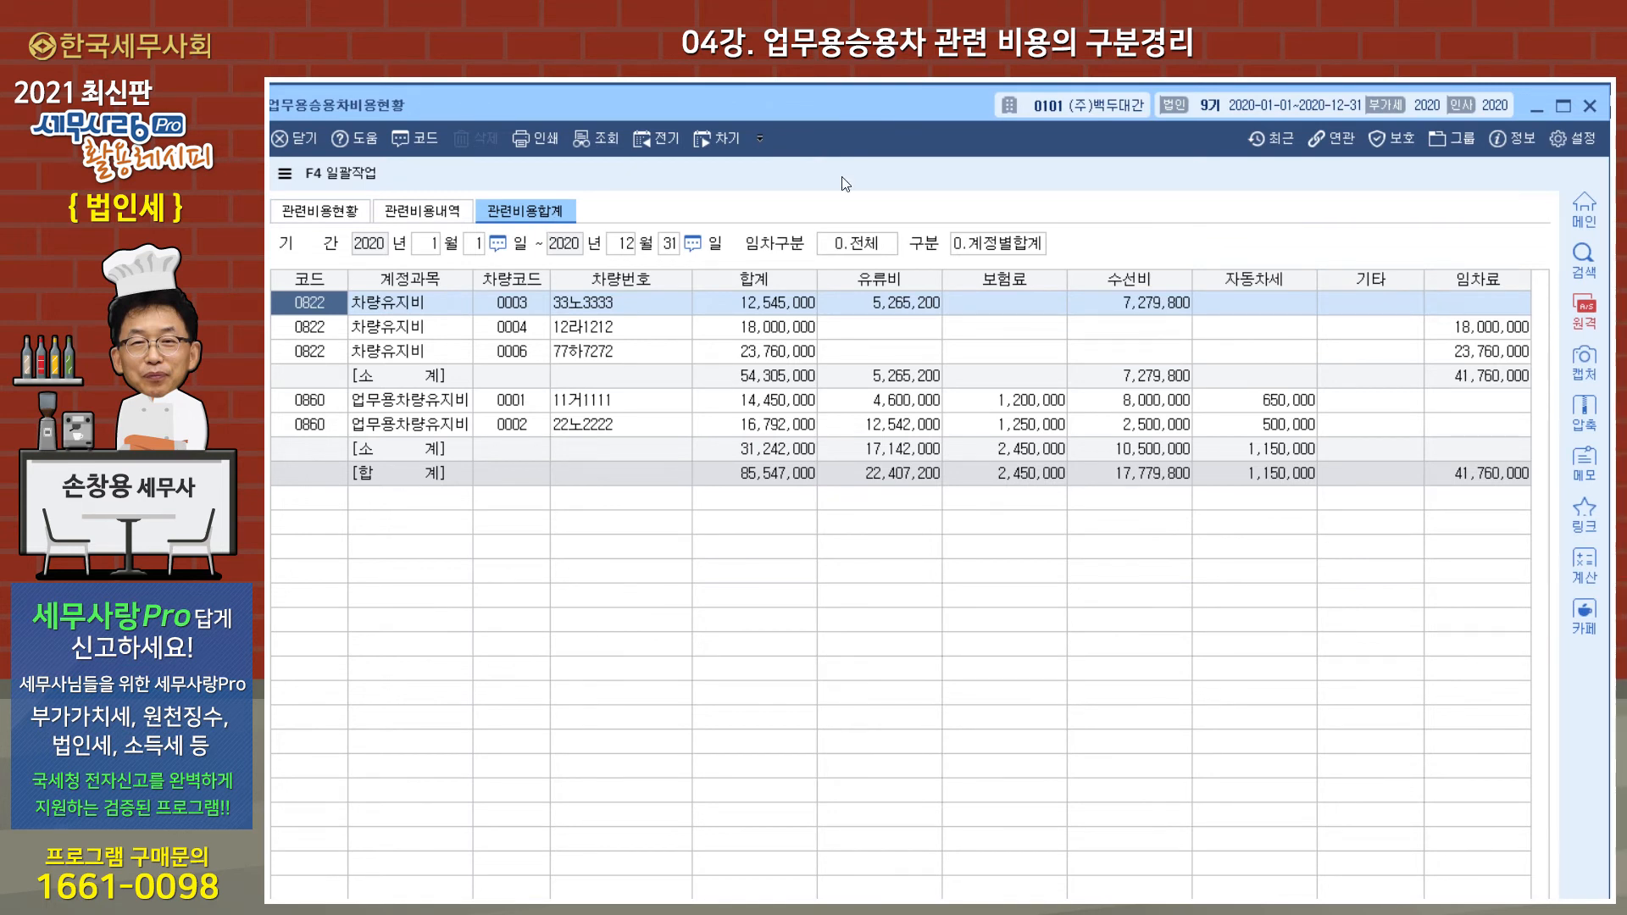
{"action": "left_click", "coordinate": [1590, 105]}
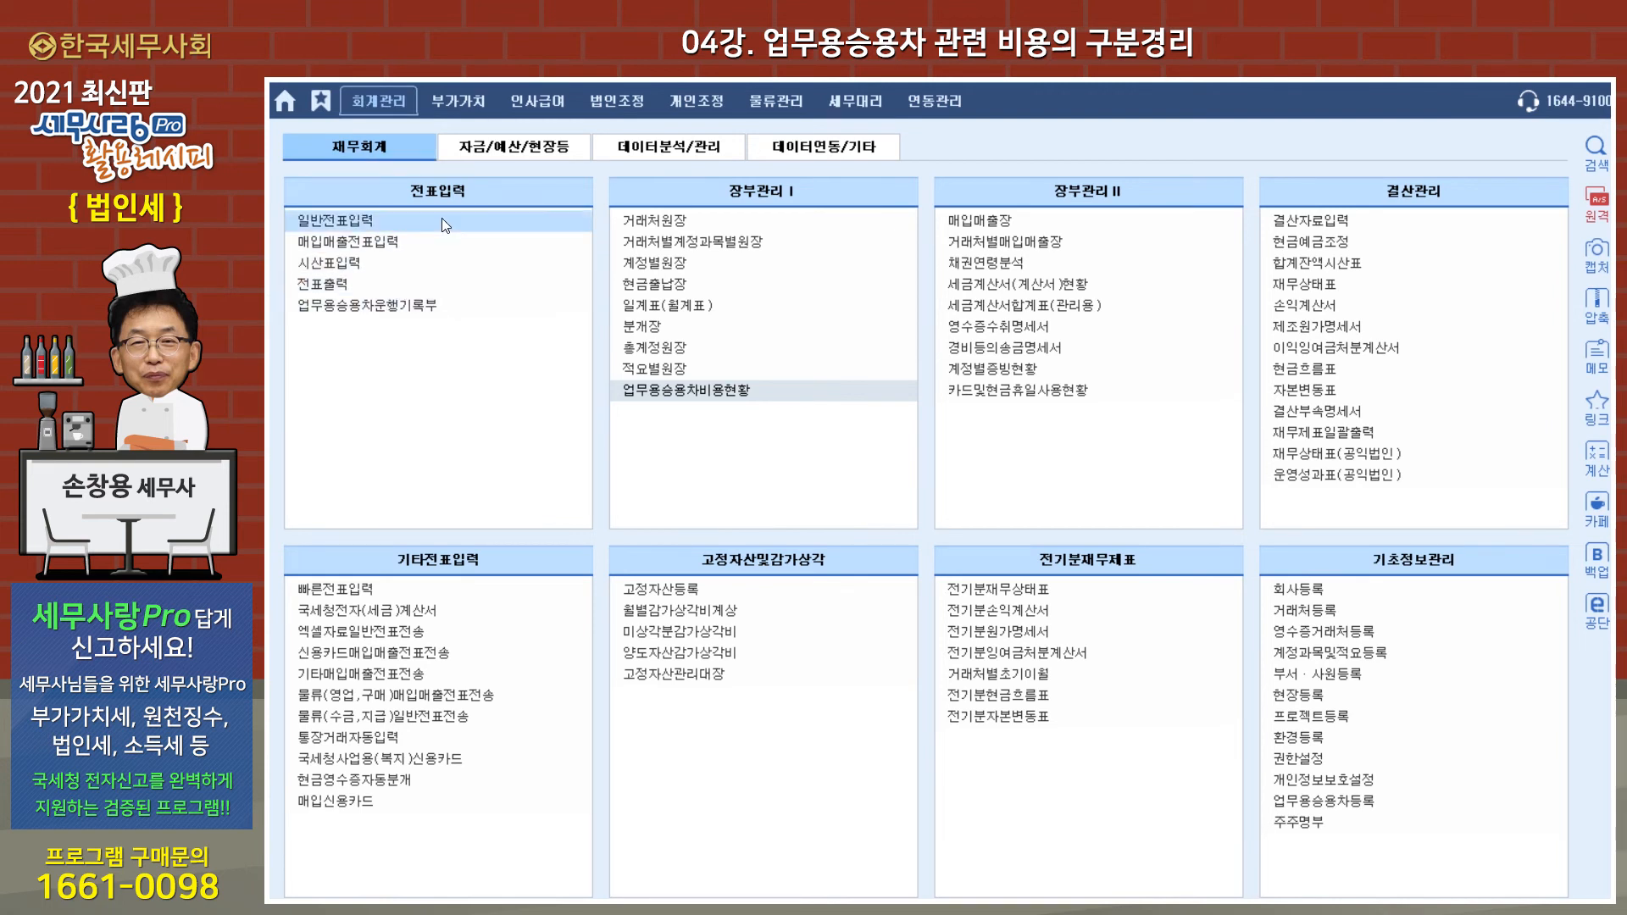
Step: Open 업무용승용차운행기록부 and check the 2020 driving records of 그랜져 and 벤츠
{"action": "left_click", "coordinate": [405, 307]}
{"action": "left_click_drag", "start_coordinate": [659, 146], "coordinate": [758, 109]}
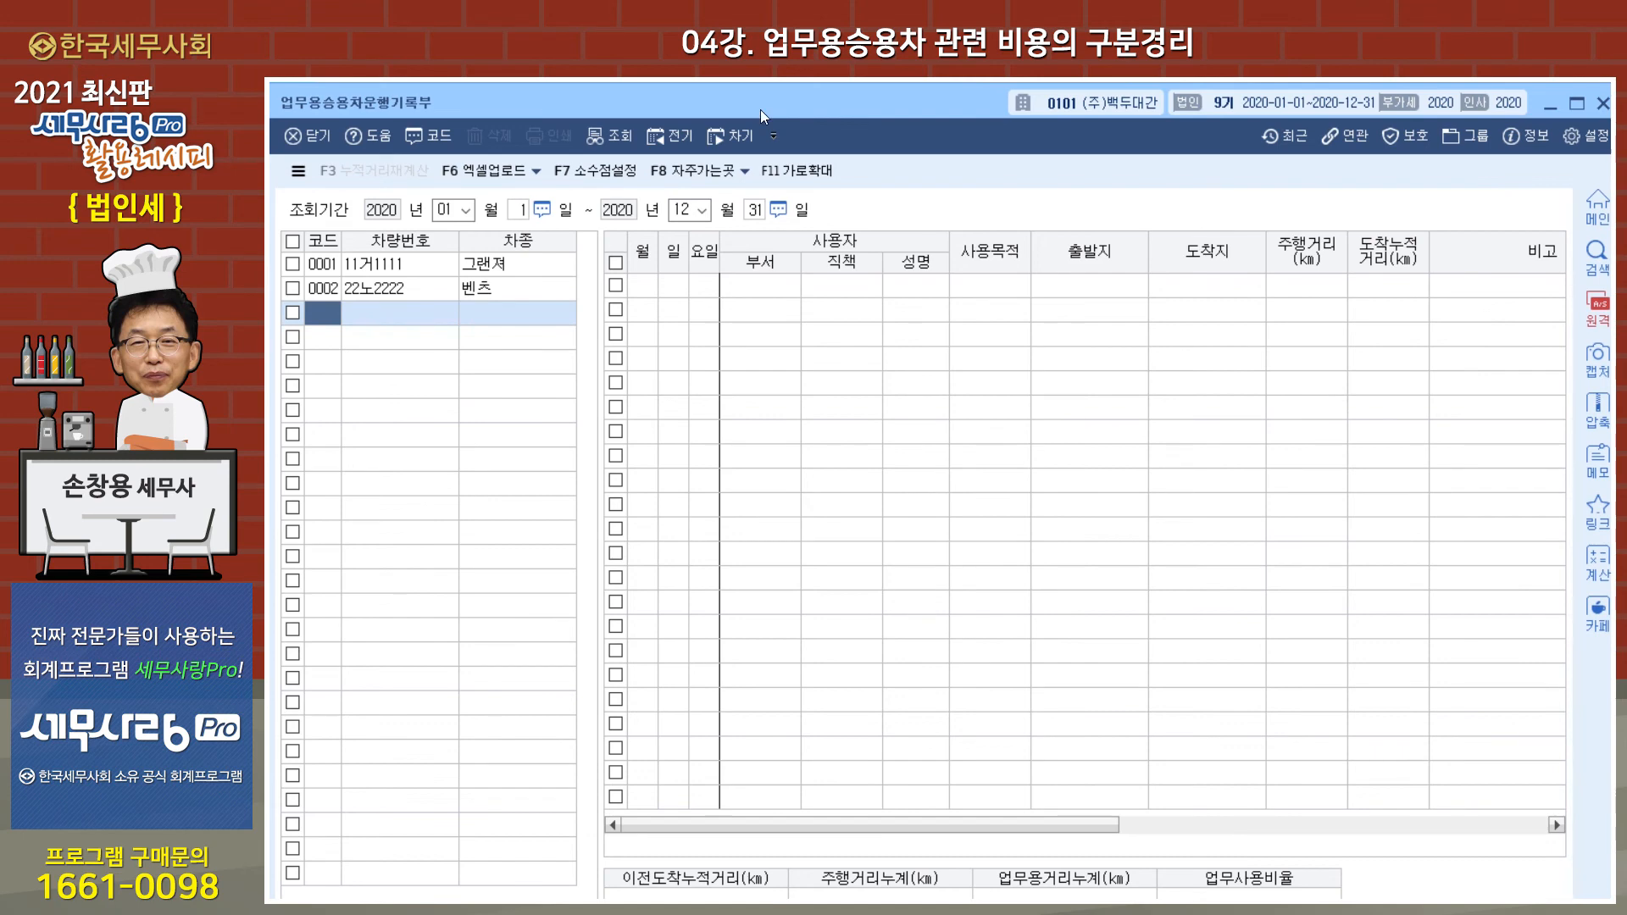
{"action": "left_click", "coordinate": [526, 261]}
{"action": "left_click", "coordinate": [519, 289]}
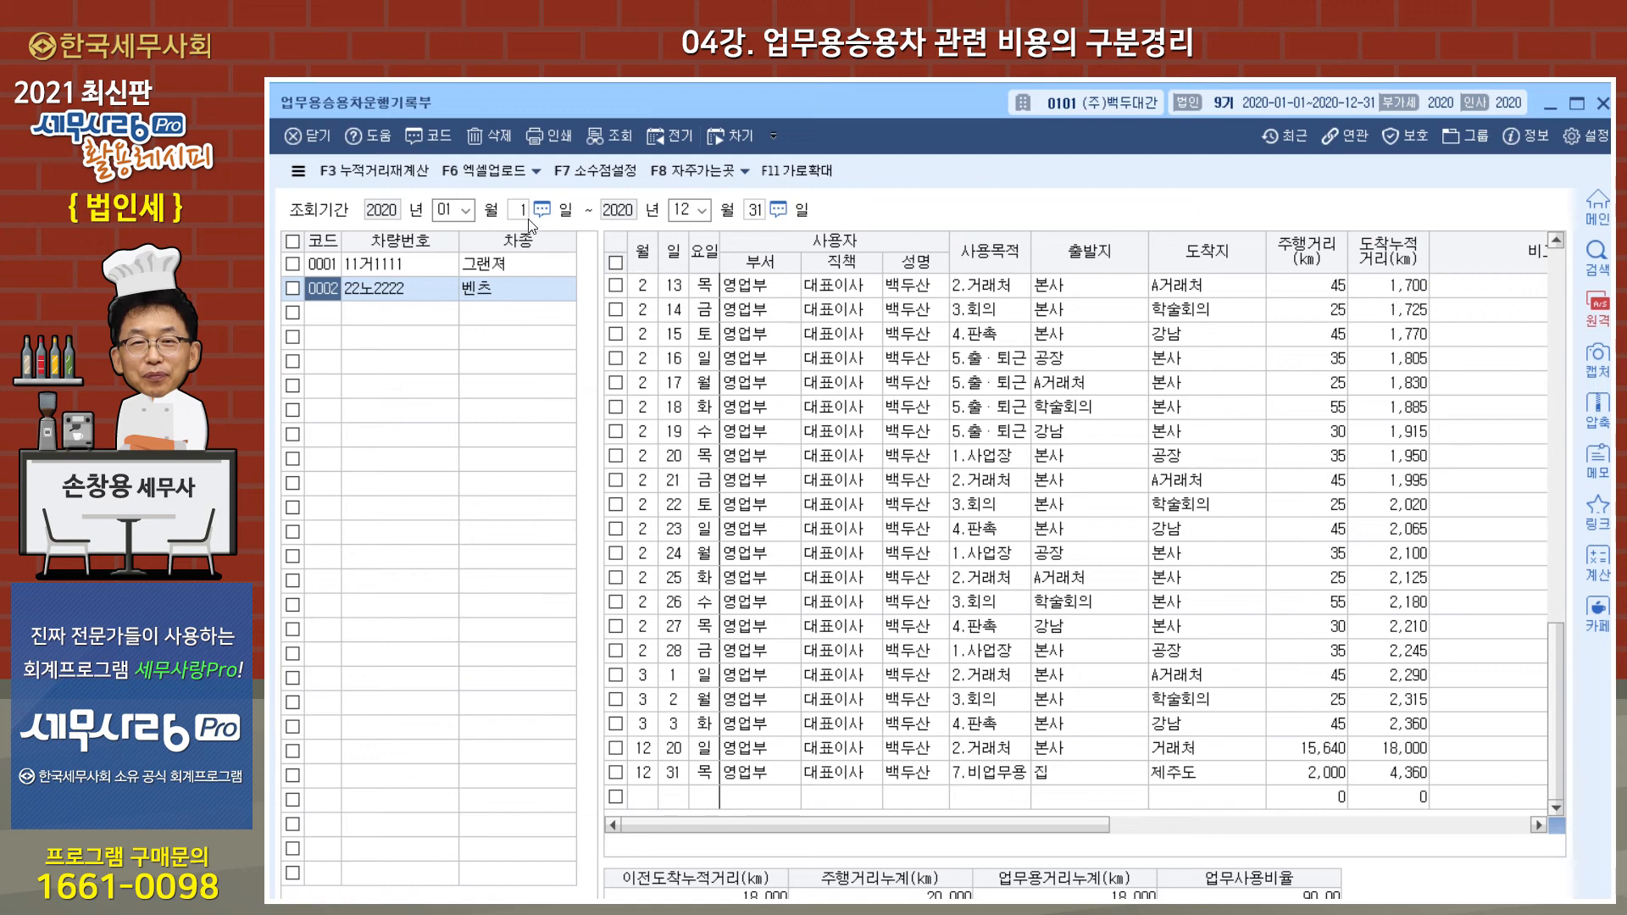
Step: Check the 엑셀업로드 options for downloading the Excel form and uploading driving records, and close the dialog
{"action": "left_click", "coordinate": [508, 178]}
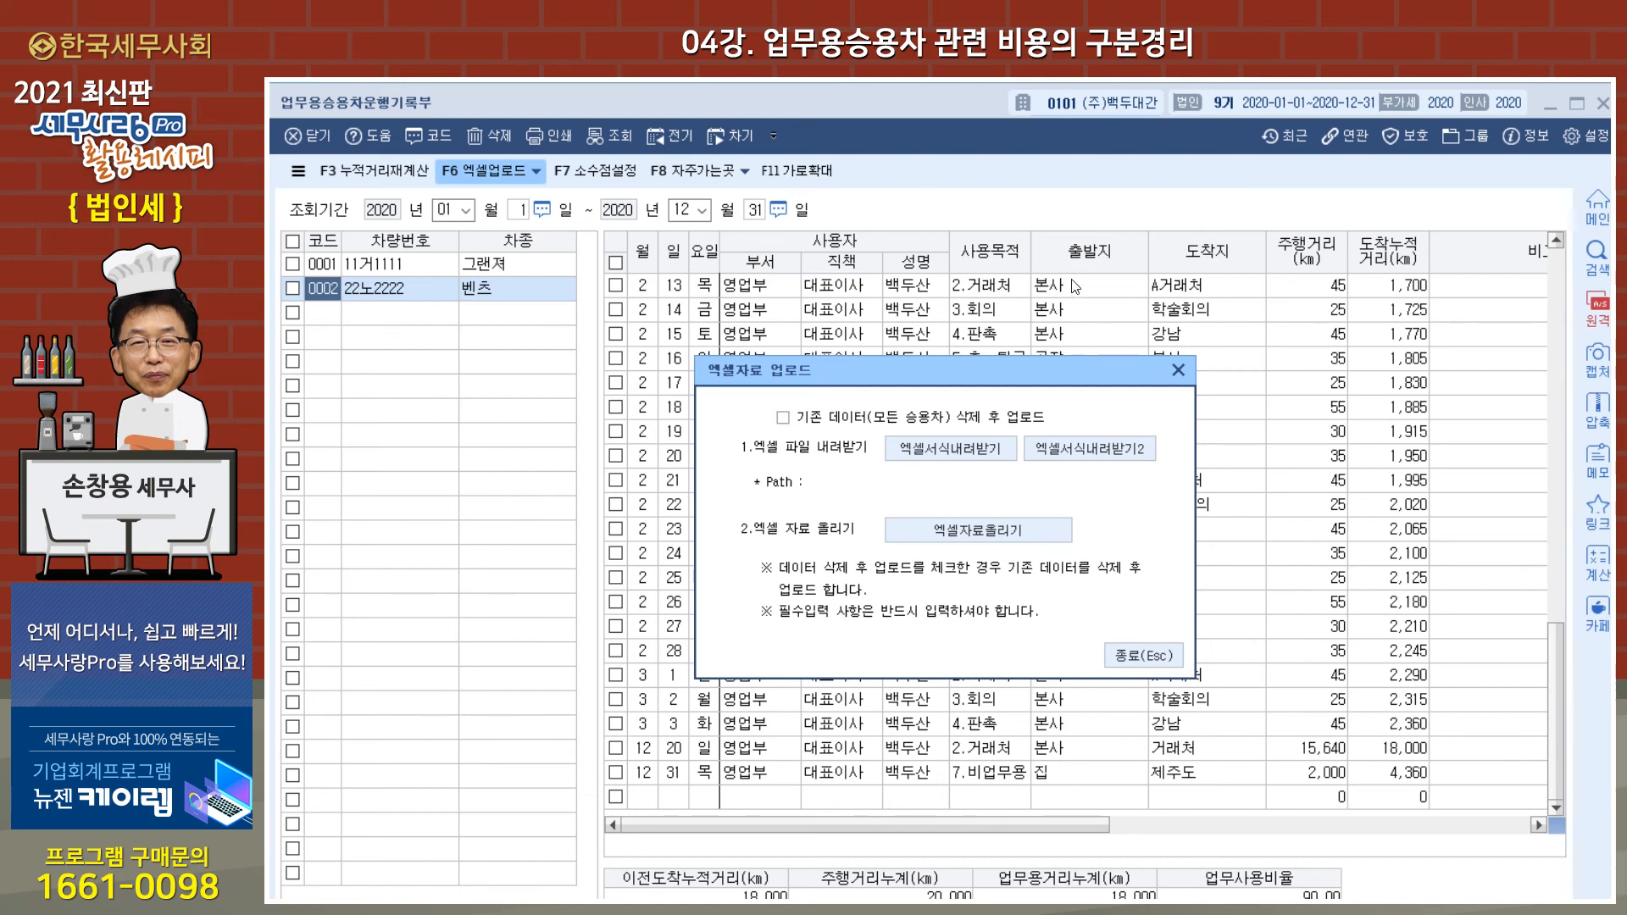
{"action": "left_click", "coordinate": [1179, 370]}
{"action": "key", "text": "Down"}
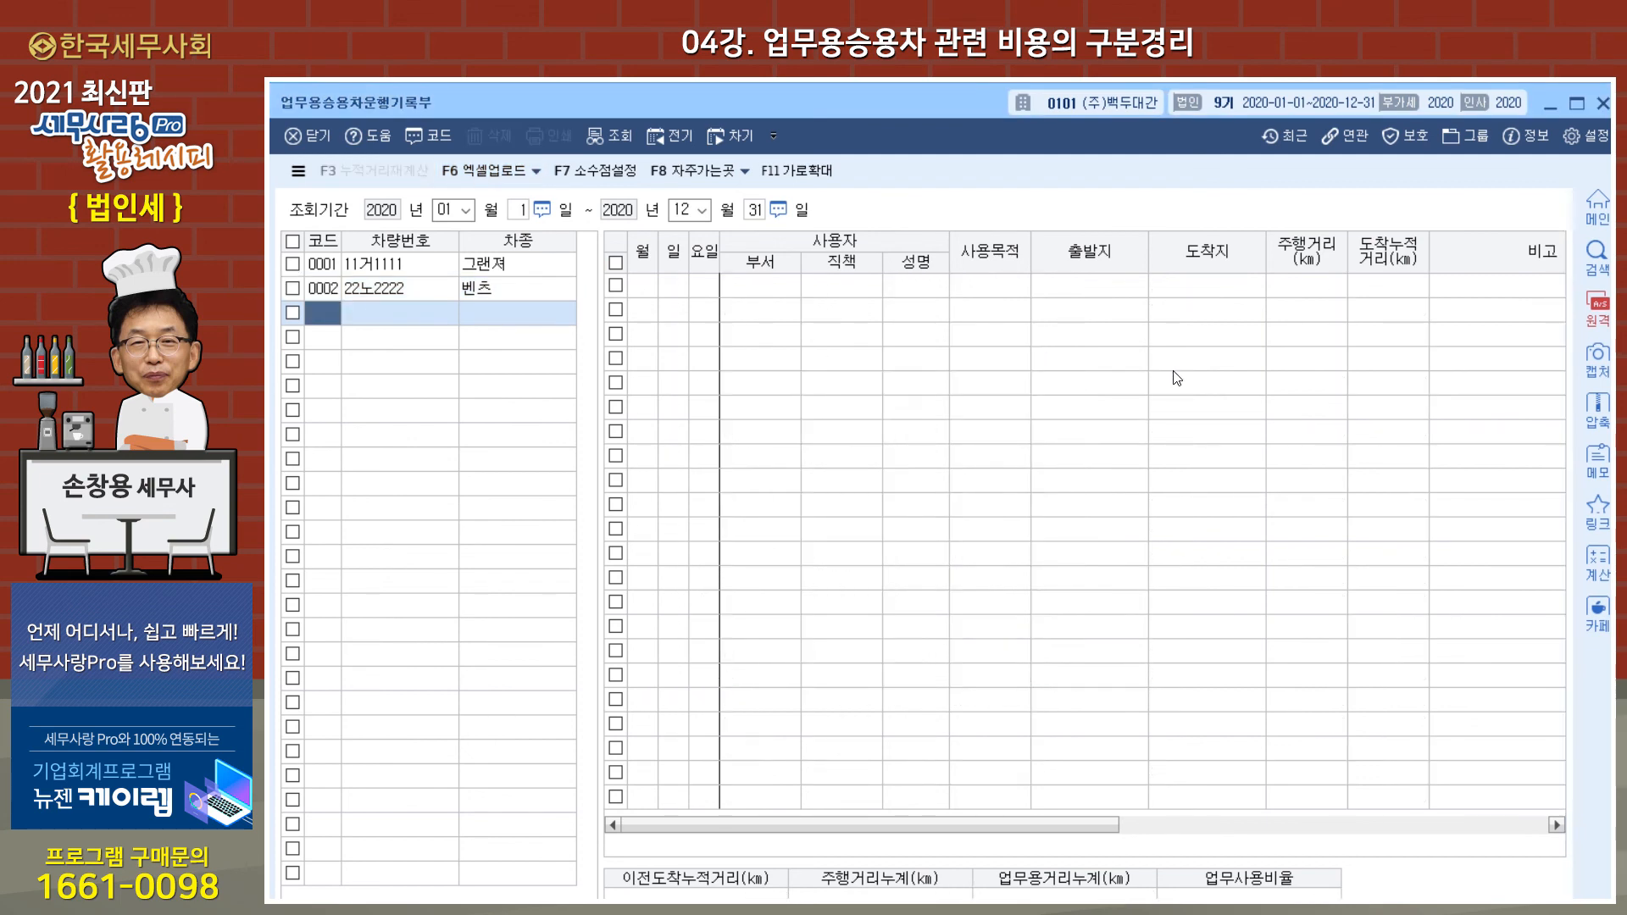